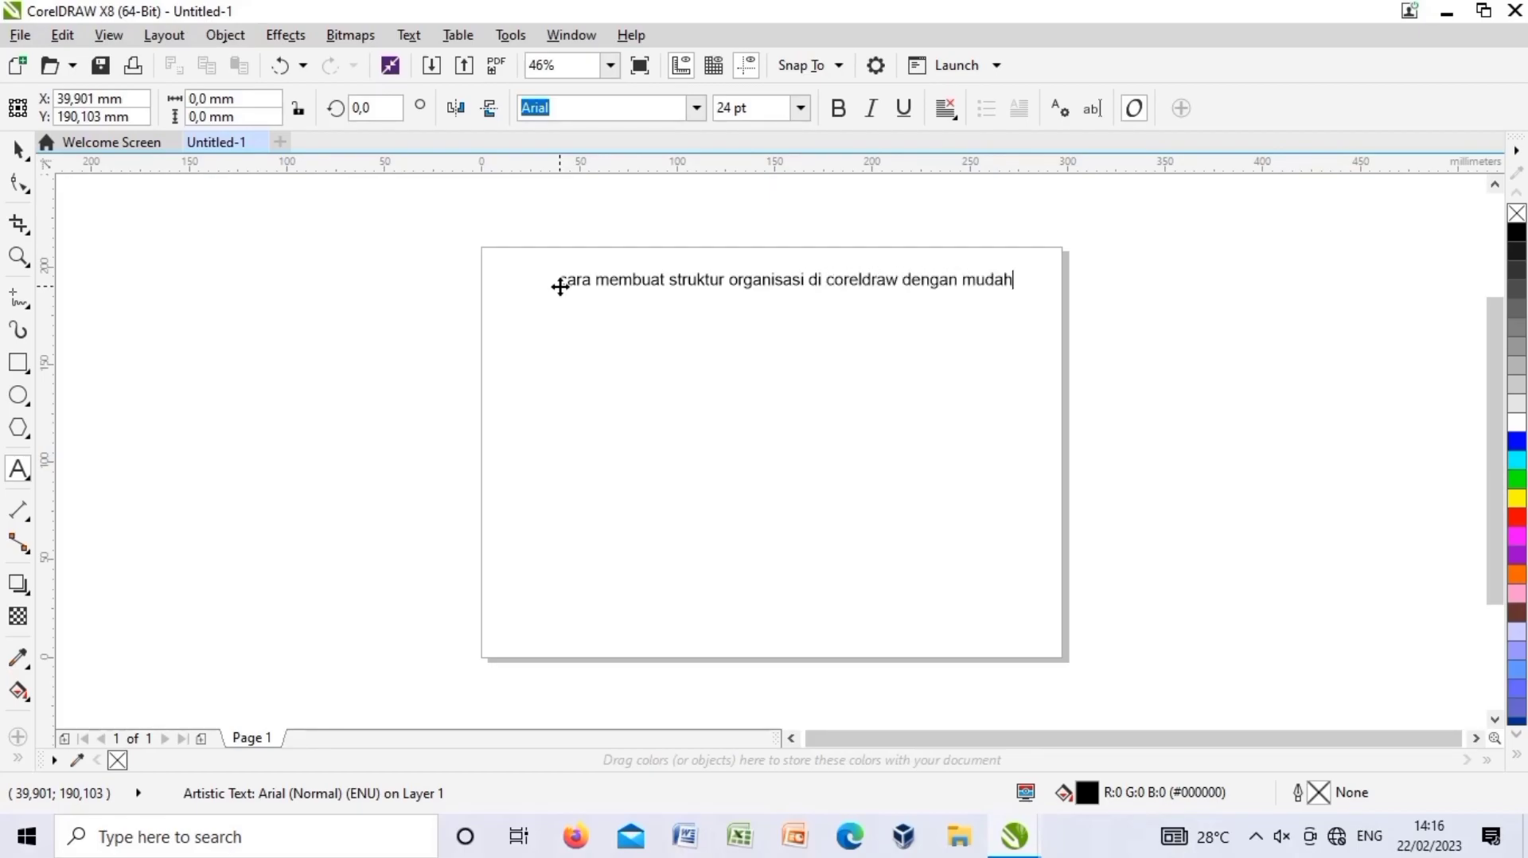
Make the Arial 24 pt title bold and move it to the top centre of the page.
left_click(19, 149)
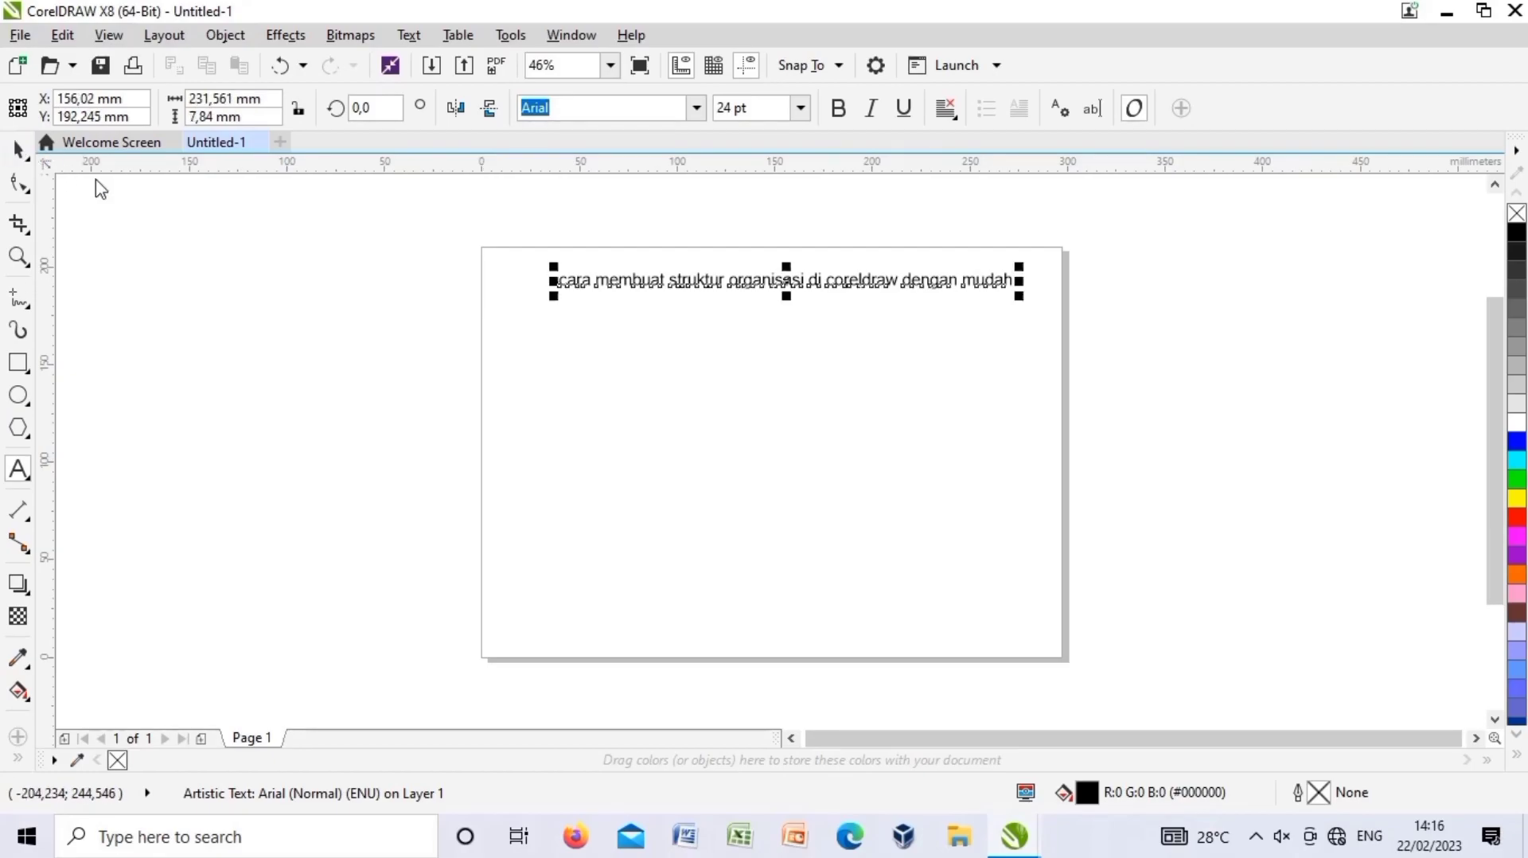
left_click(837, 108)
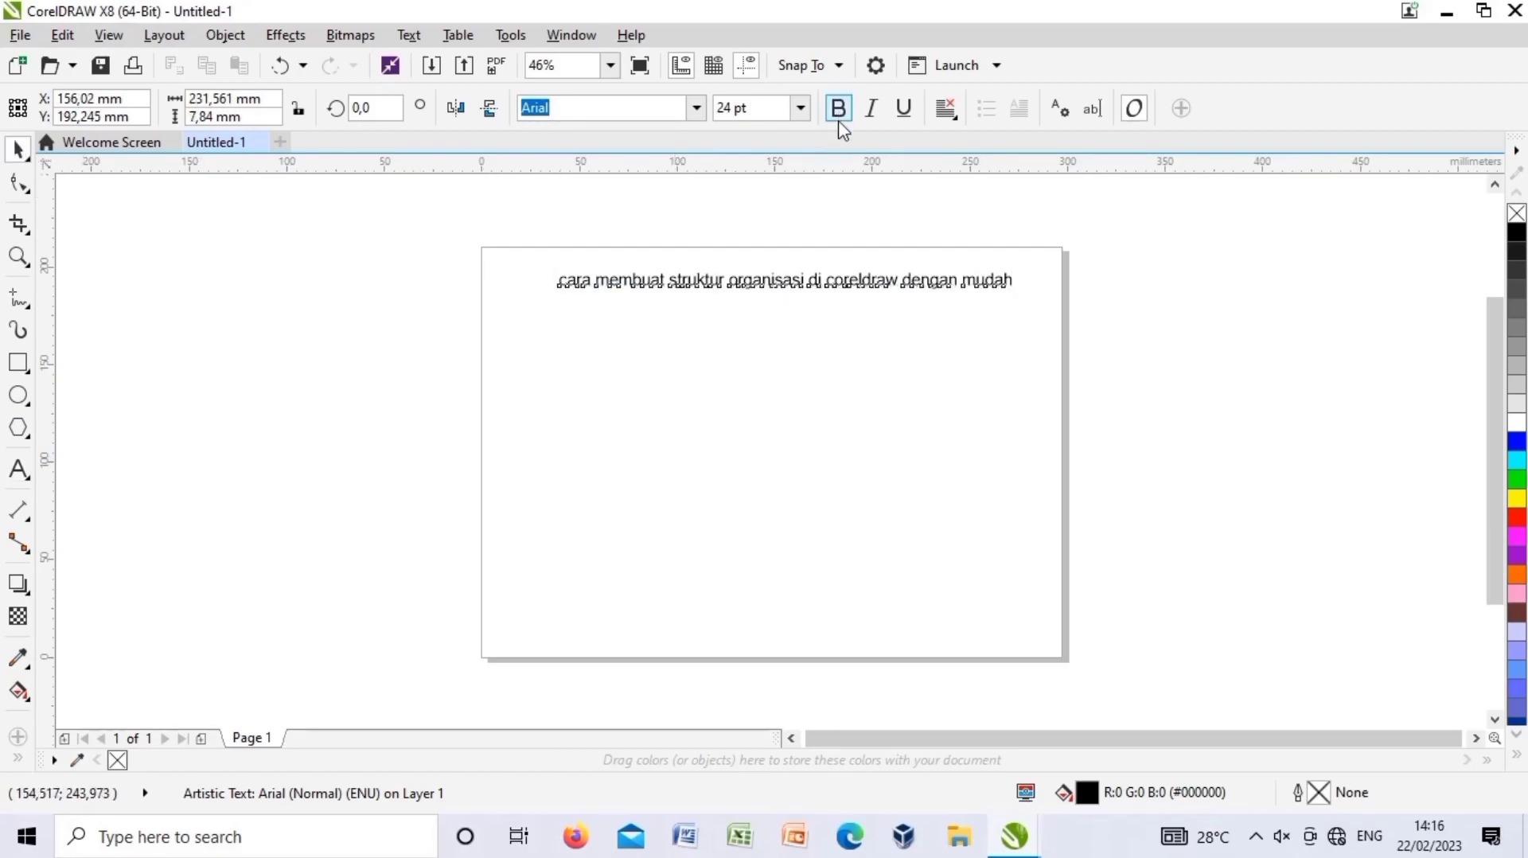
left_click_drag(805, 283, 782, 269)
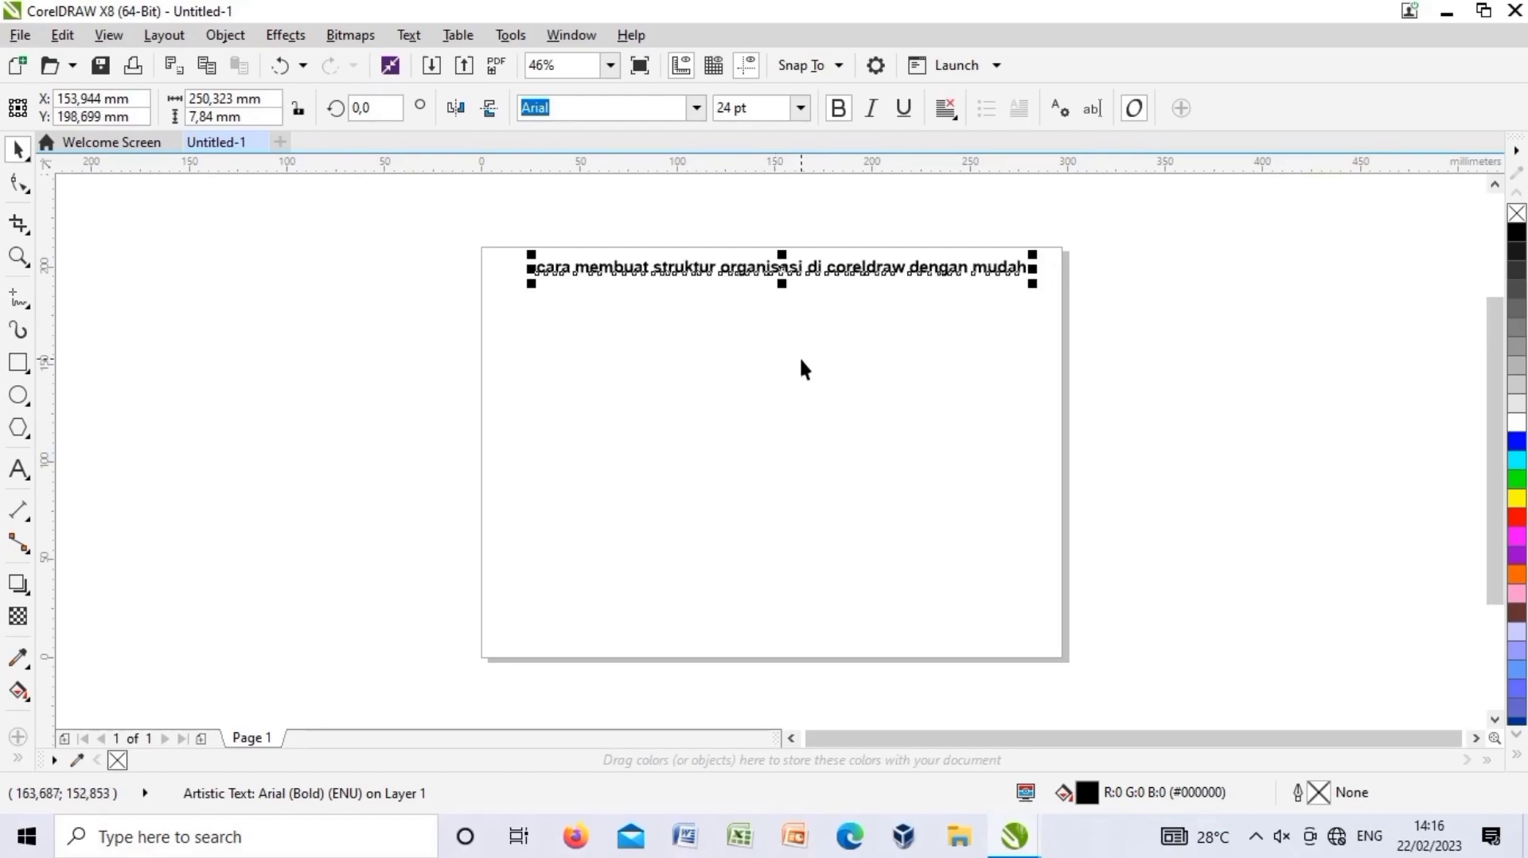
left_click(799, 357)
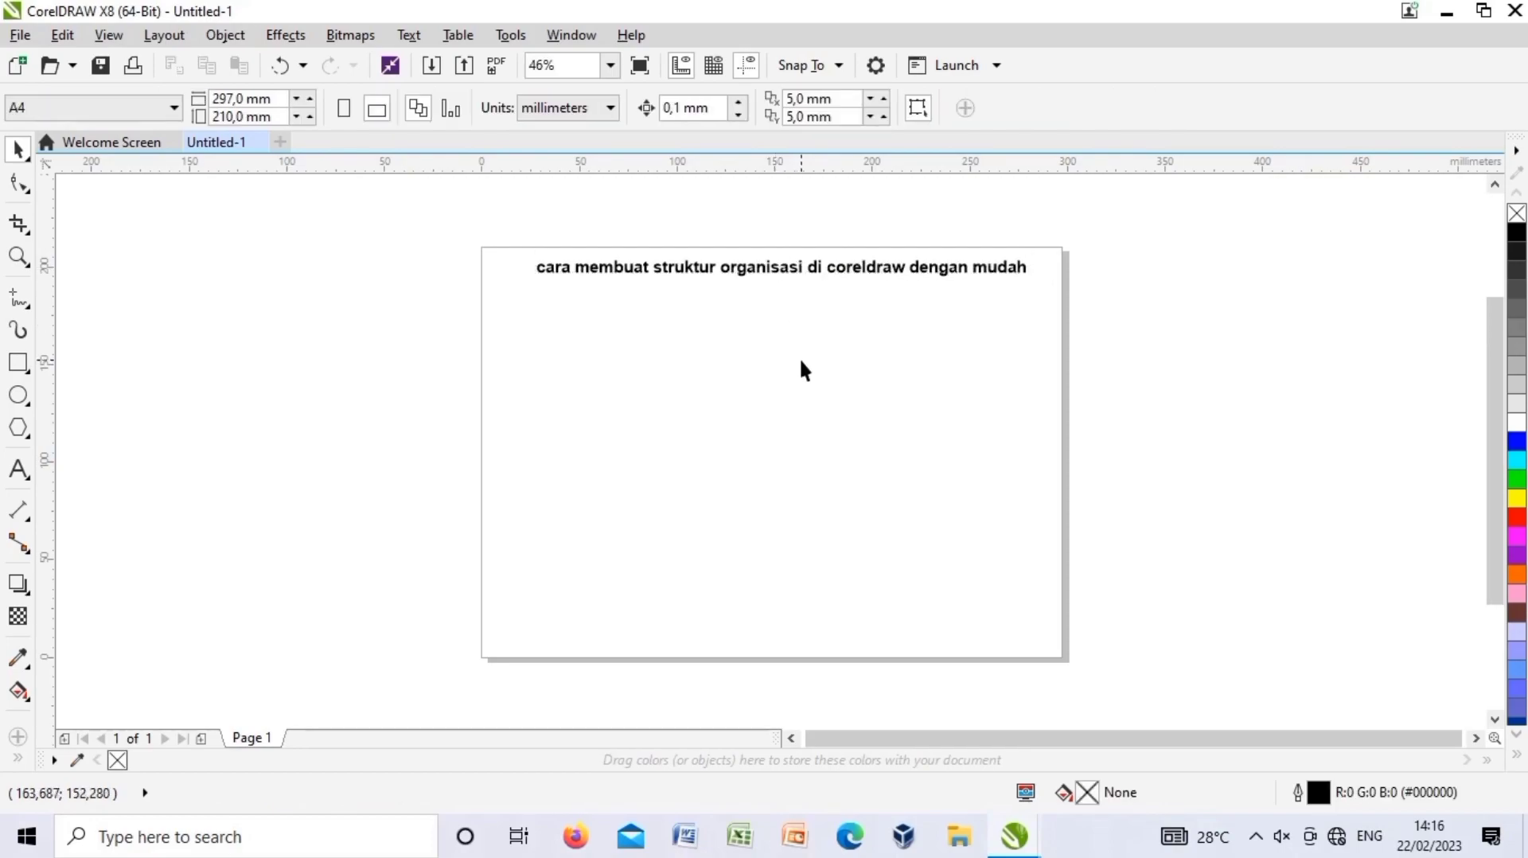
Draw a wide rectangle just below the title.
left_click(19, 363)
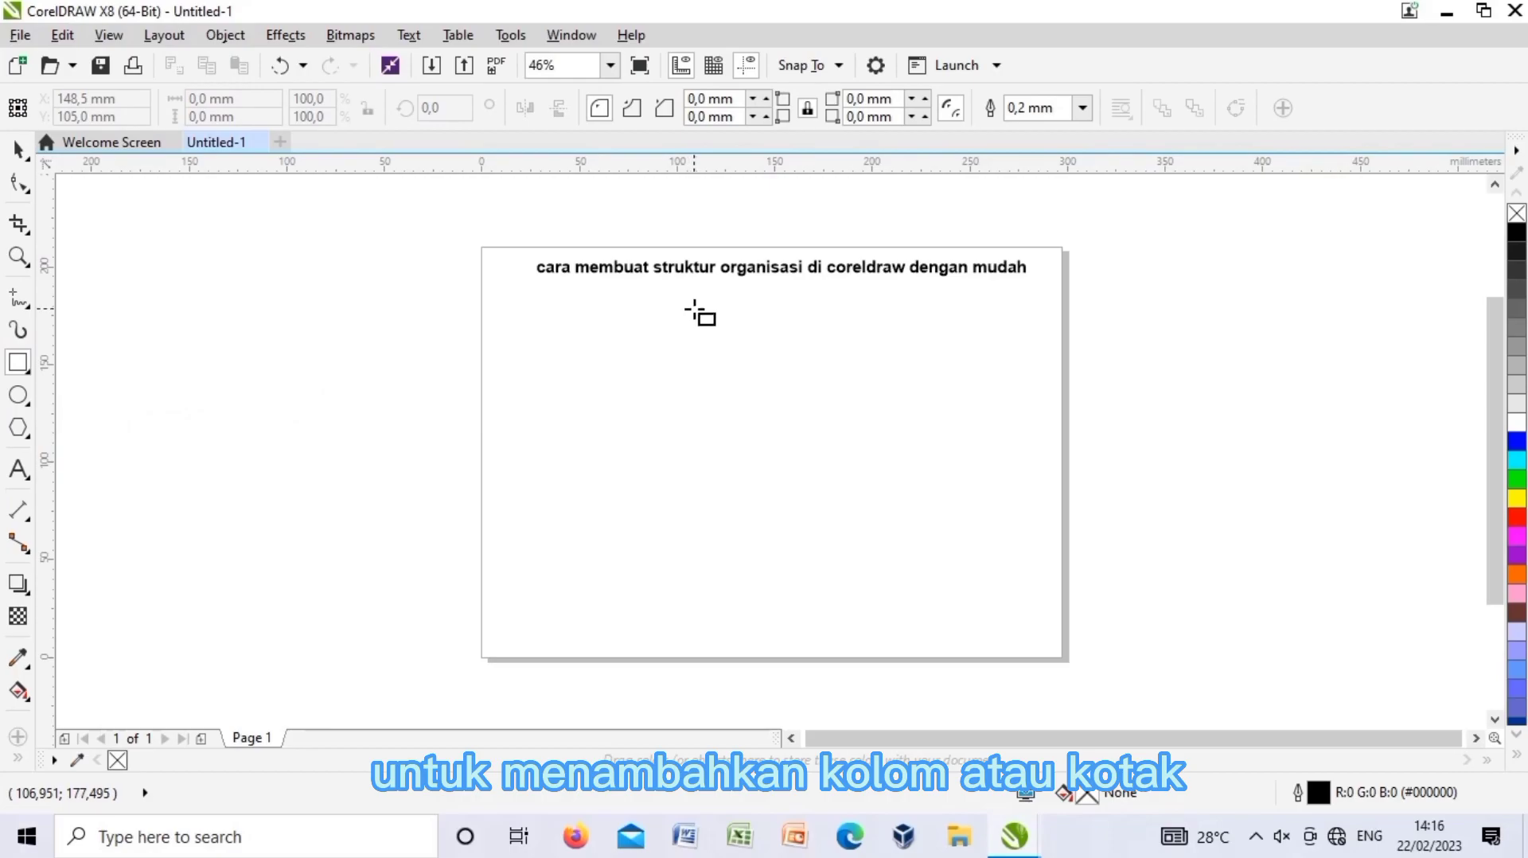
left_click_drag(711, 314, 872, 339)
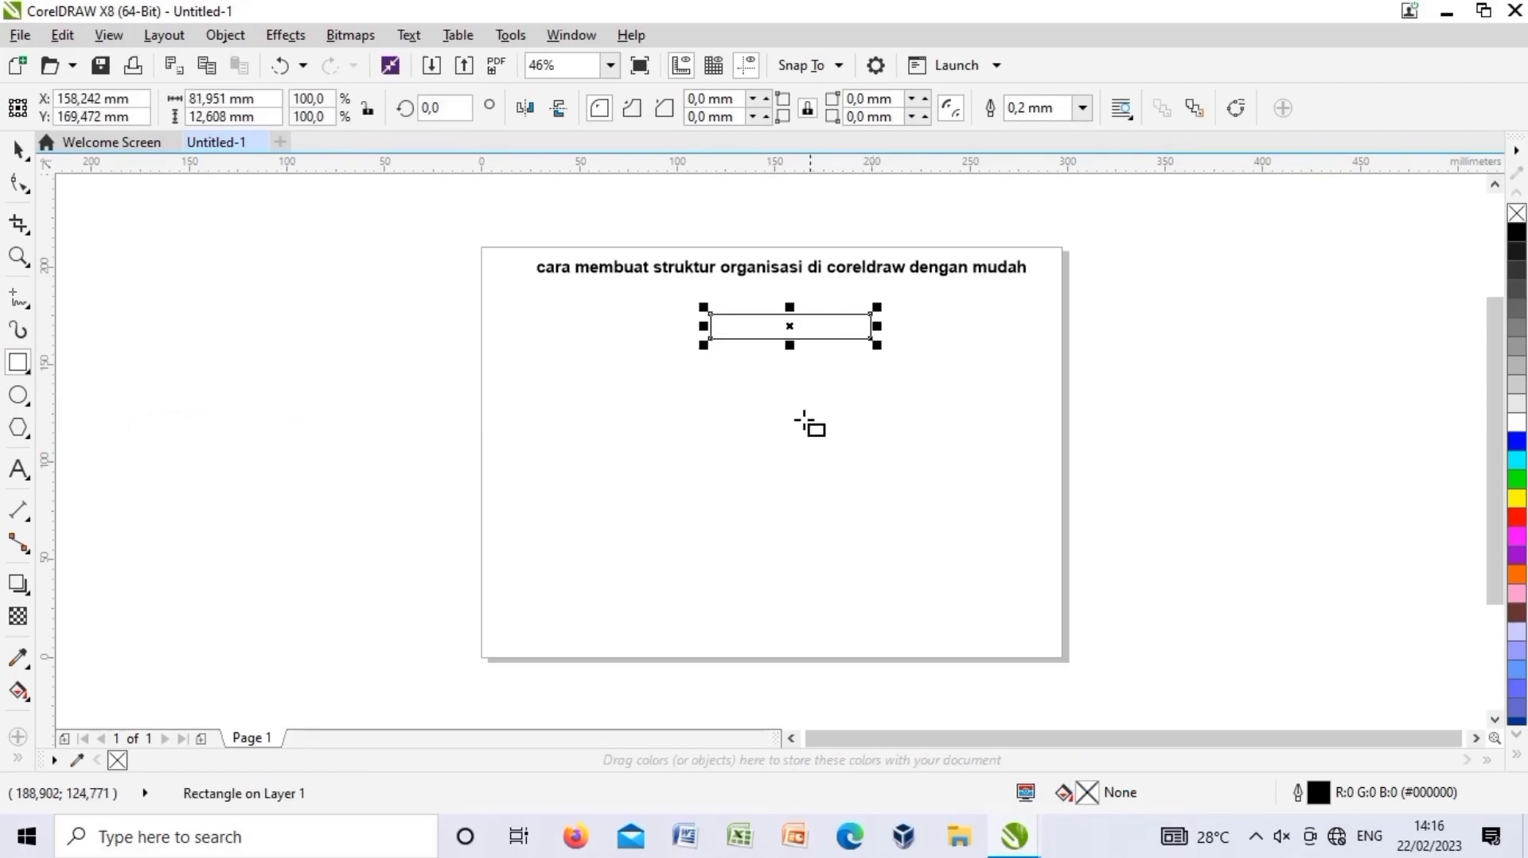
left_click(773, 410)
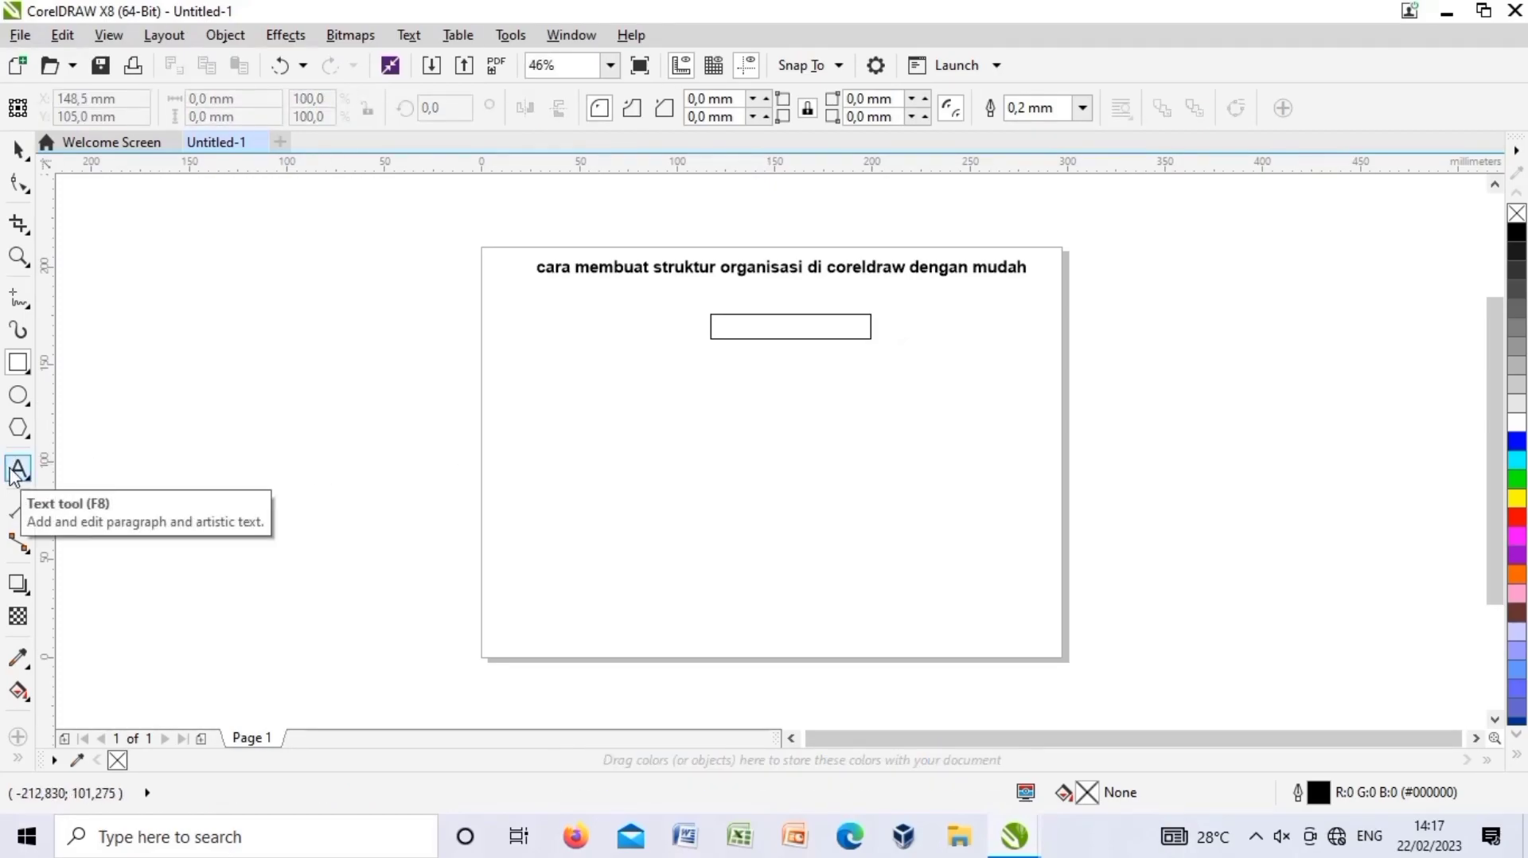
Type 'jabatan' inside the box, make it bold and centre it.
left_click(18, 469)
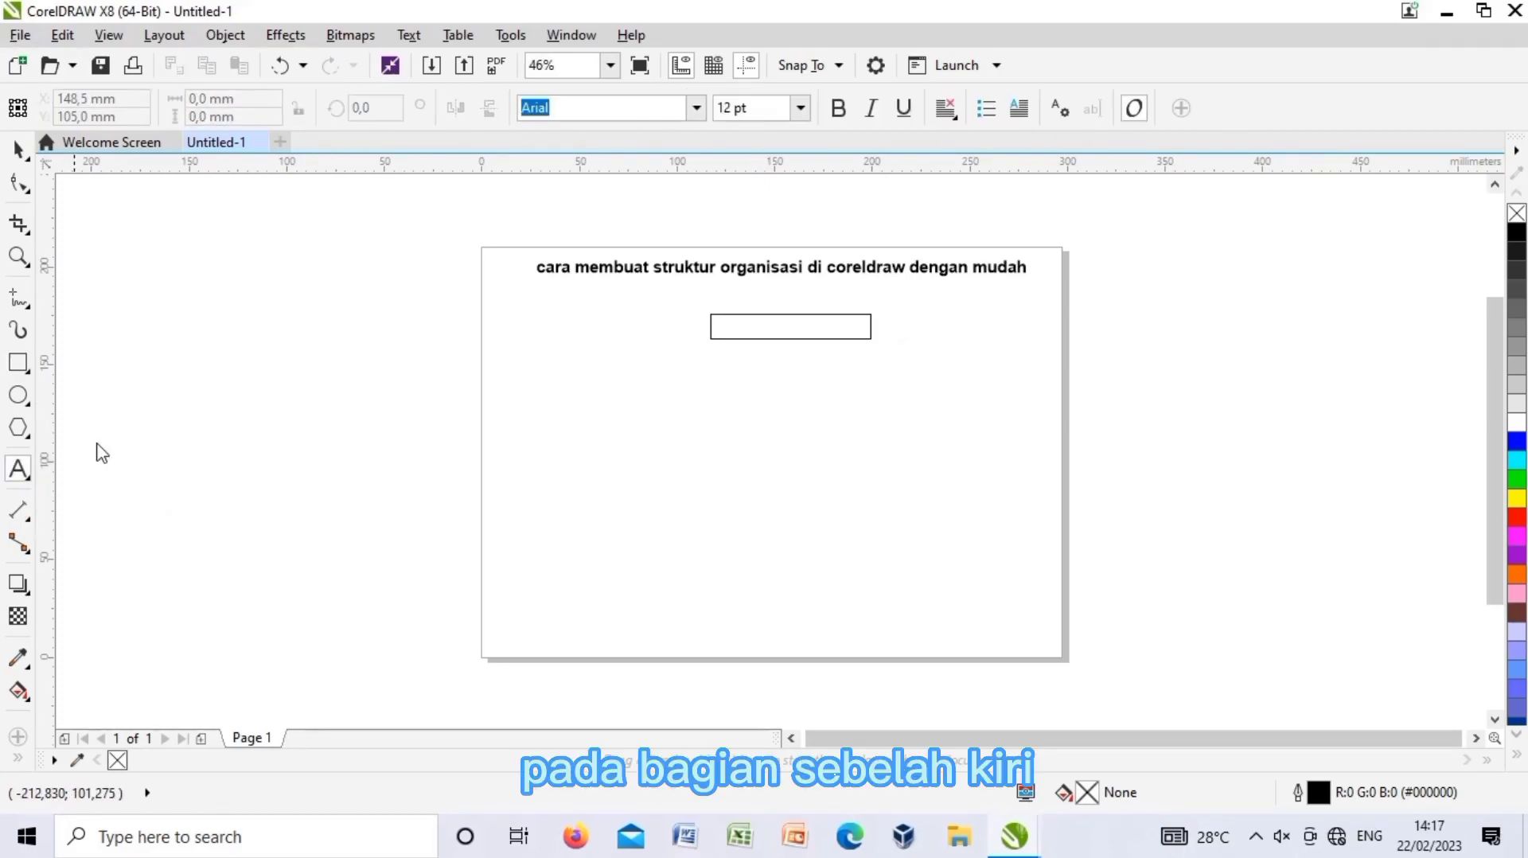
left_click(742, 339)
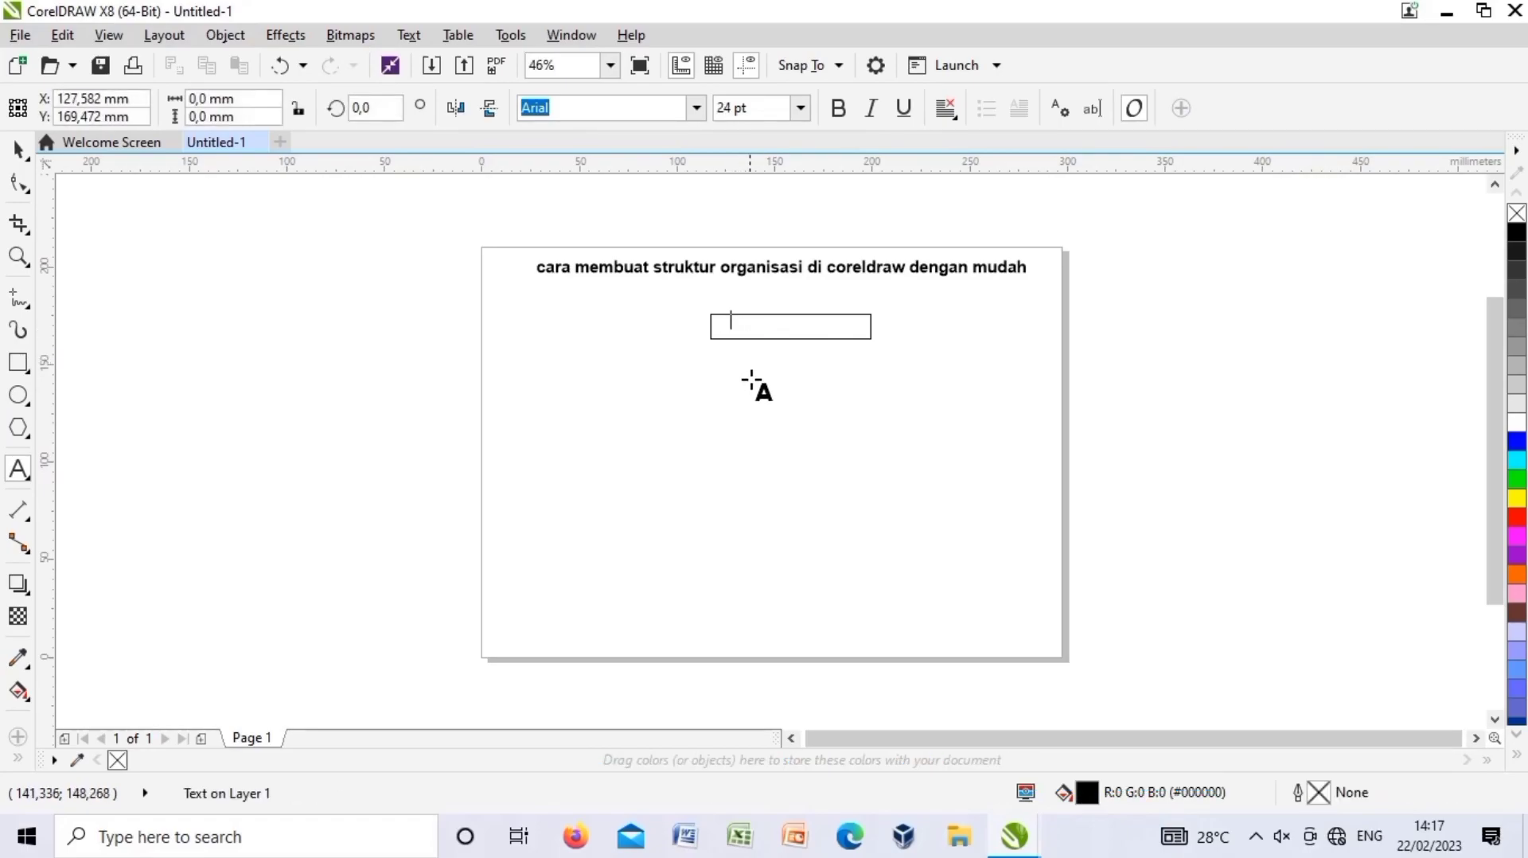
type("jabatan")
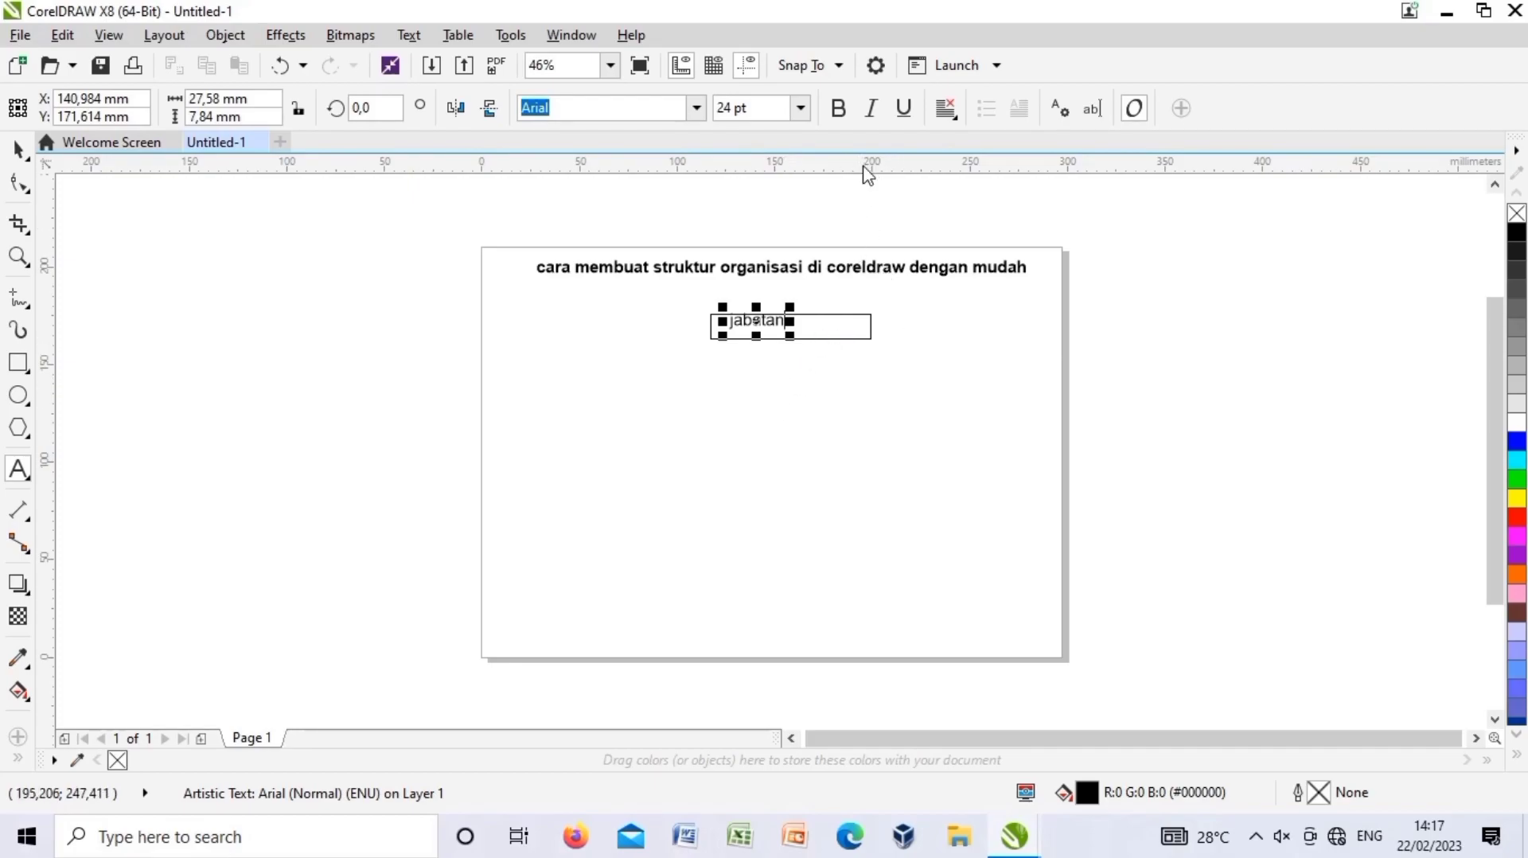
left_click(839, 112)
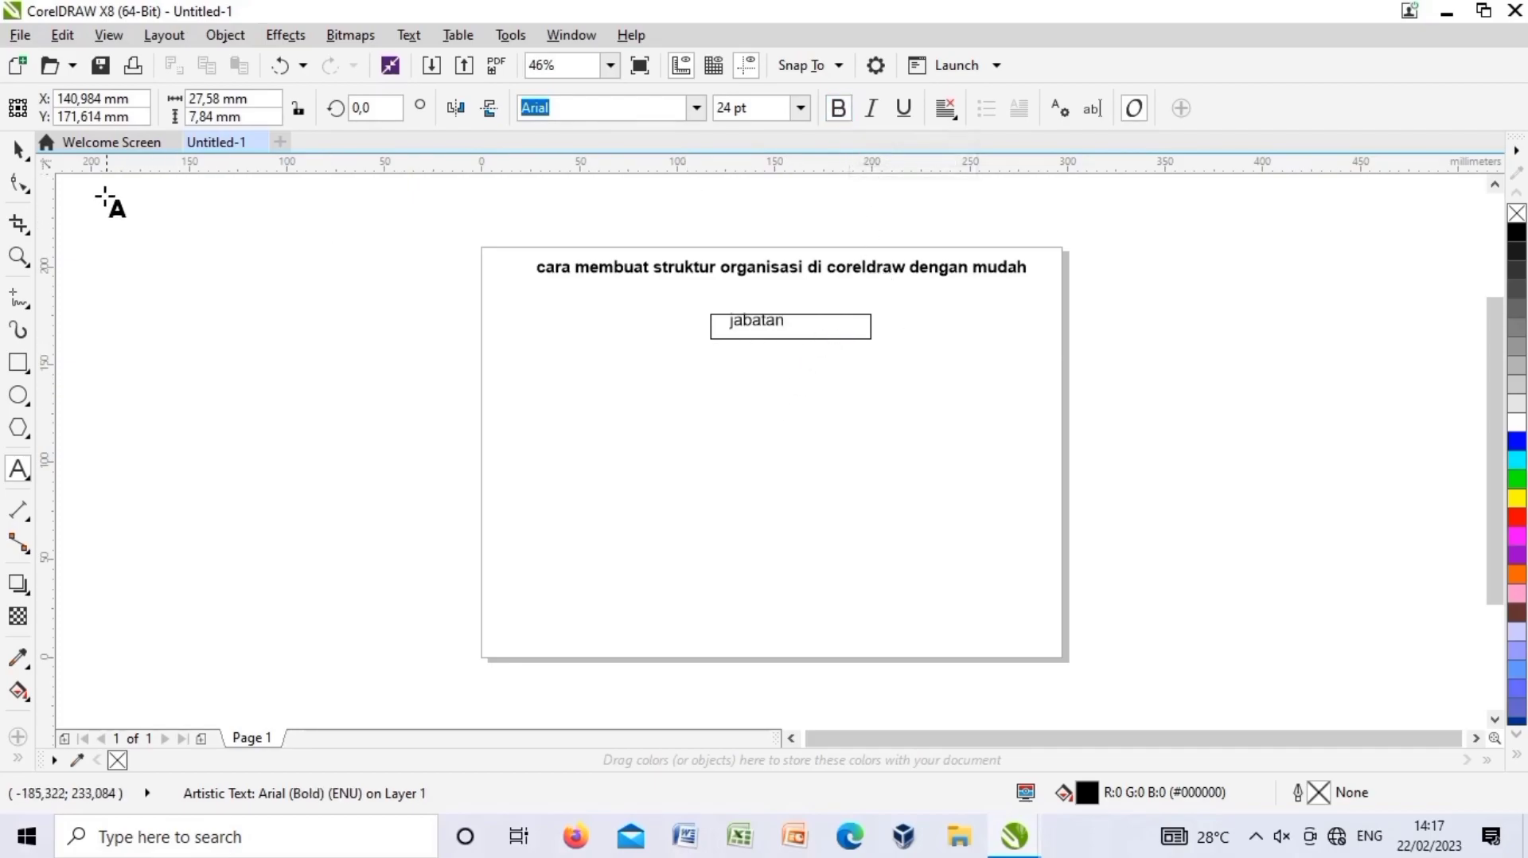
left_click(22, 150)
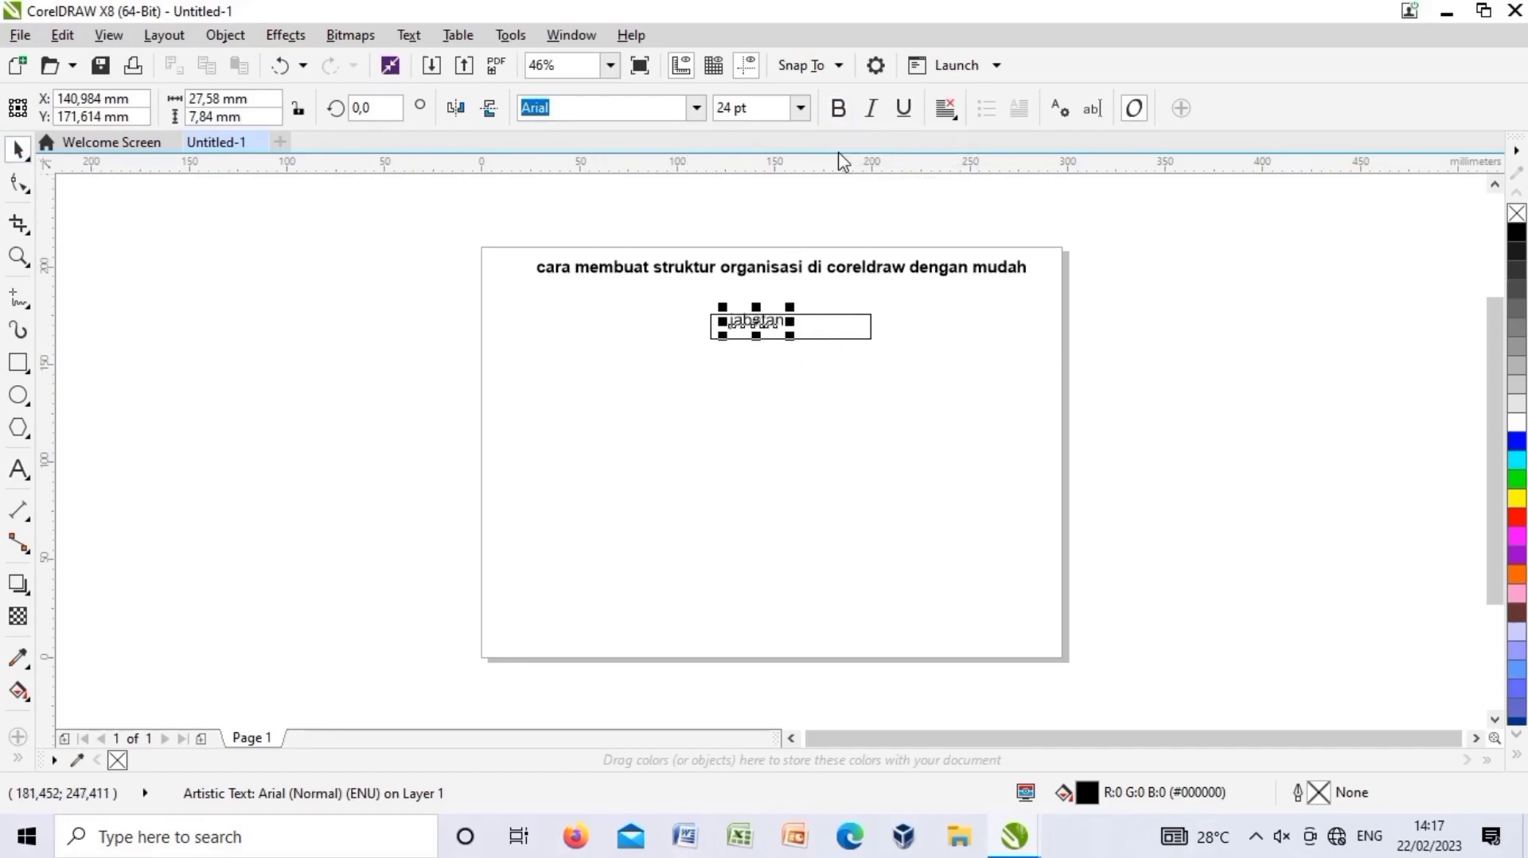
left_click(842, 115)
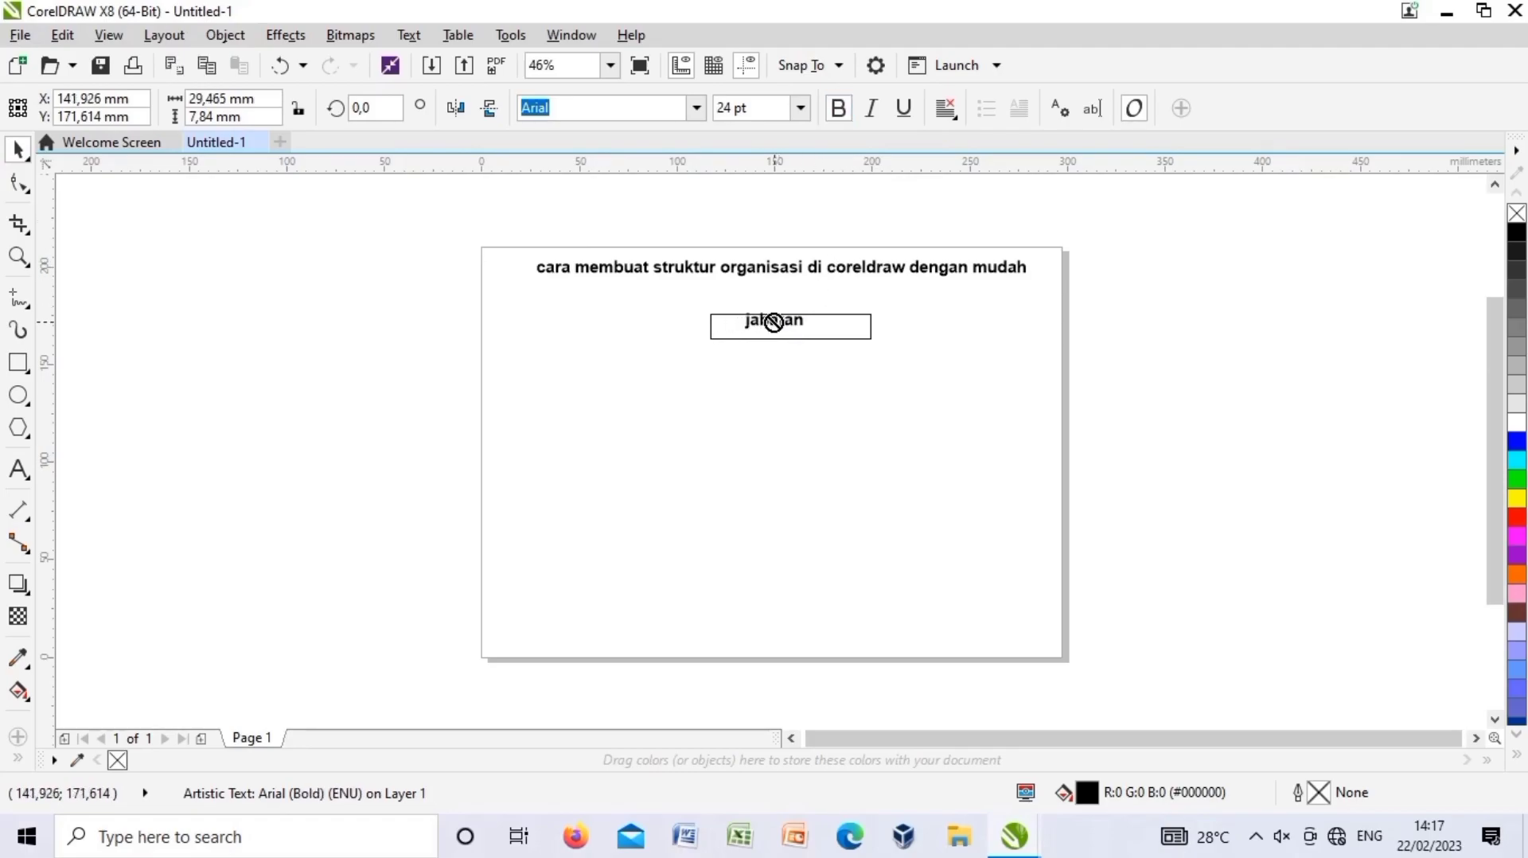
left_click_drag(775, 322, 796, 332)
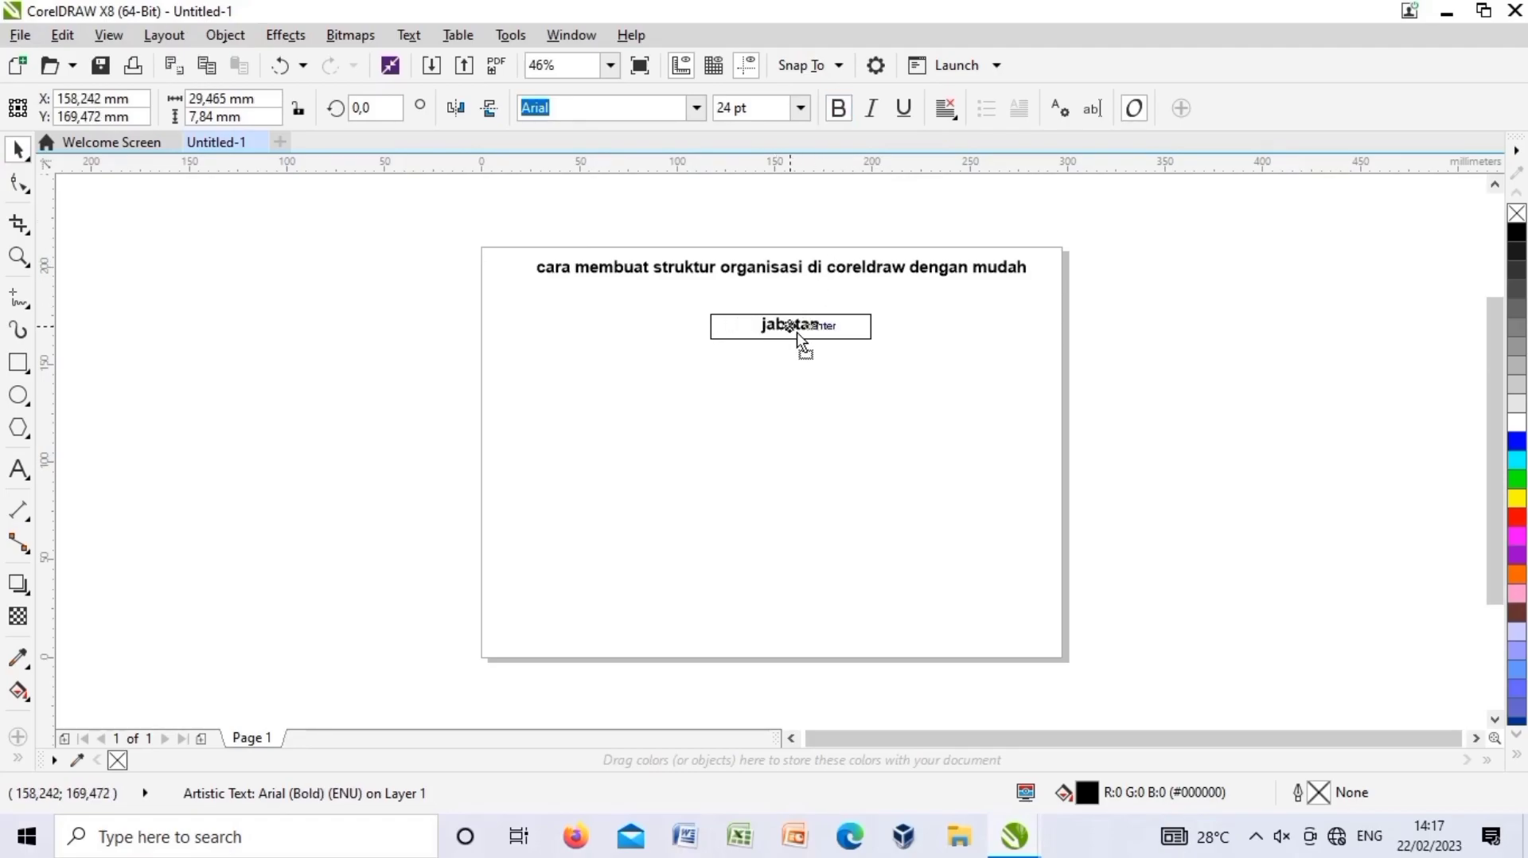
left_click(806, 390)
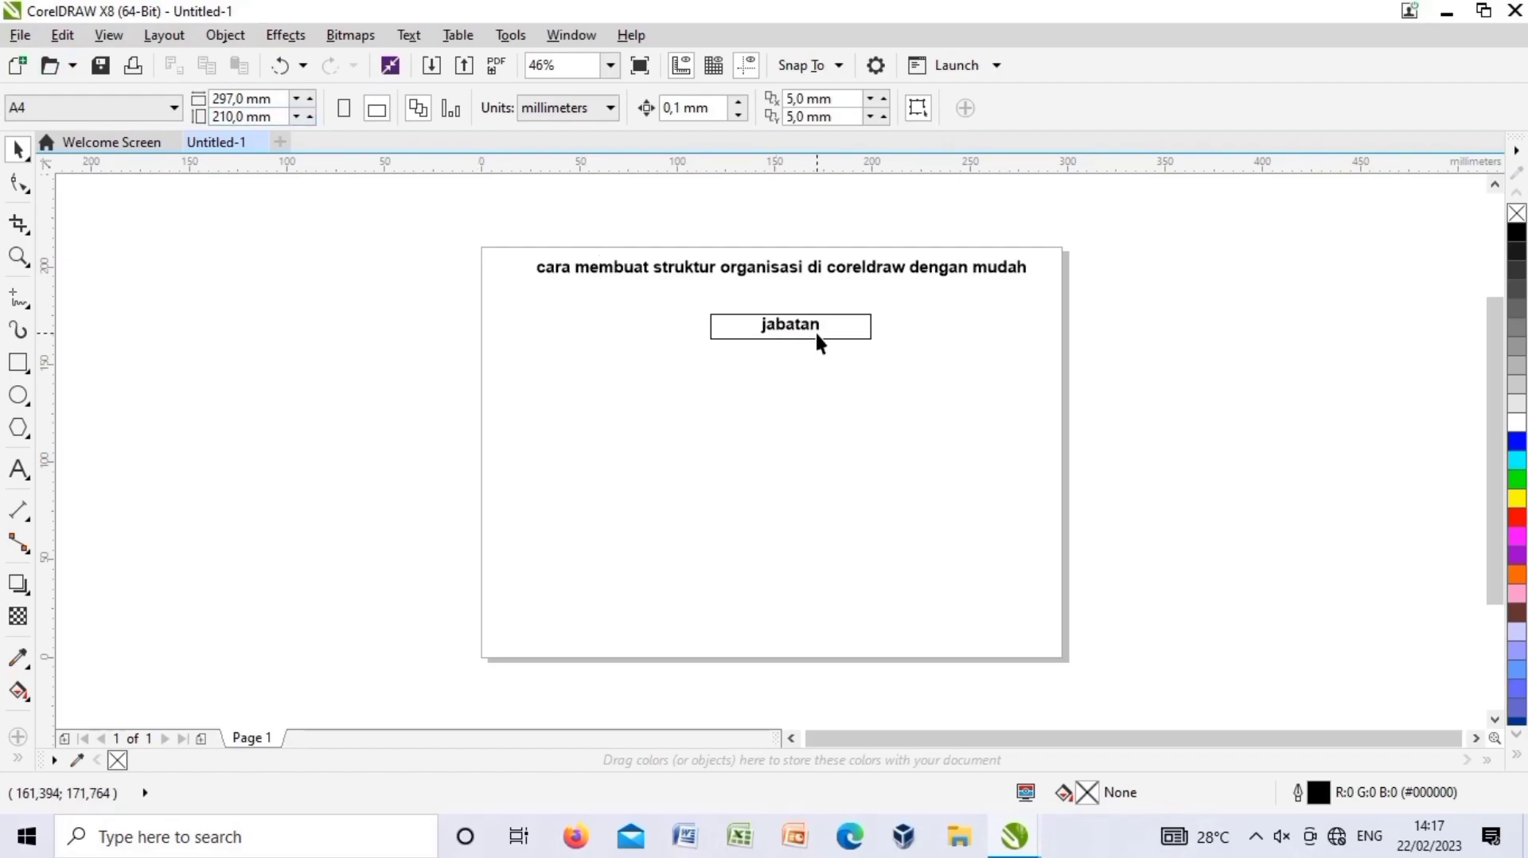
left_click(856, 337)
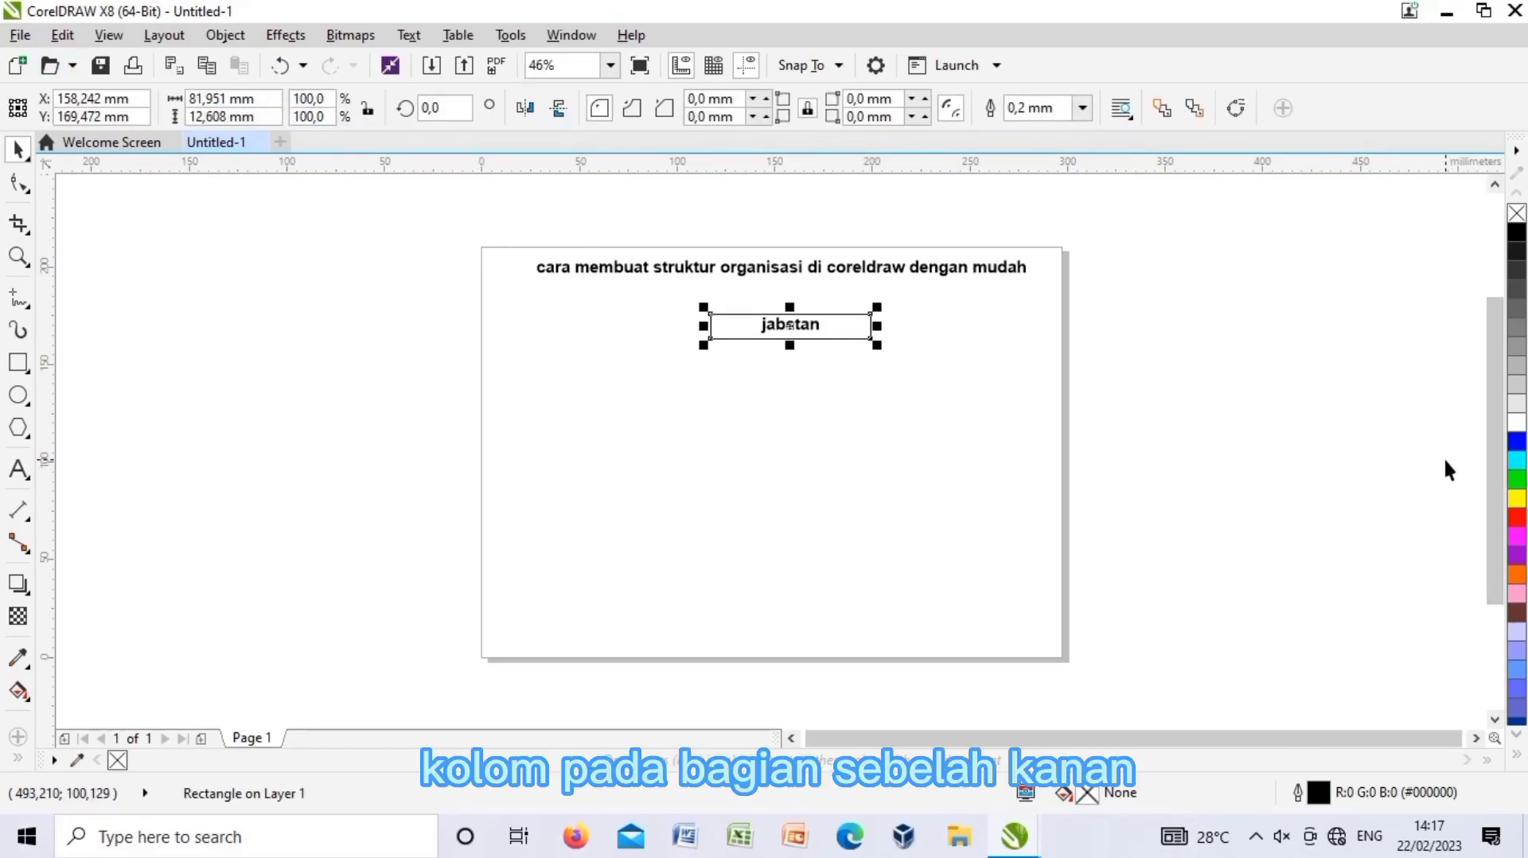
Fill the jabatan box green and paste a copy directly beneath it.
left_click(1517, 480)
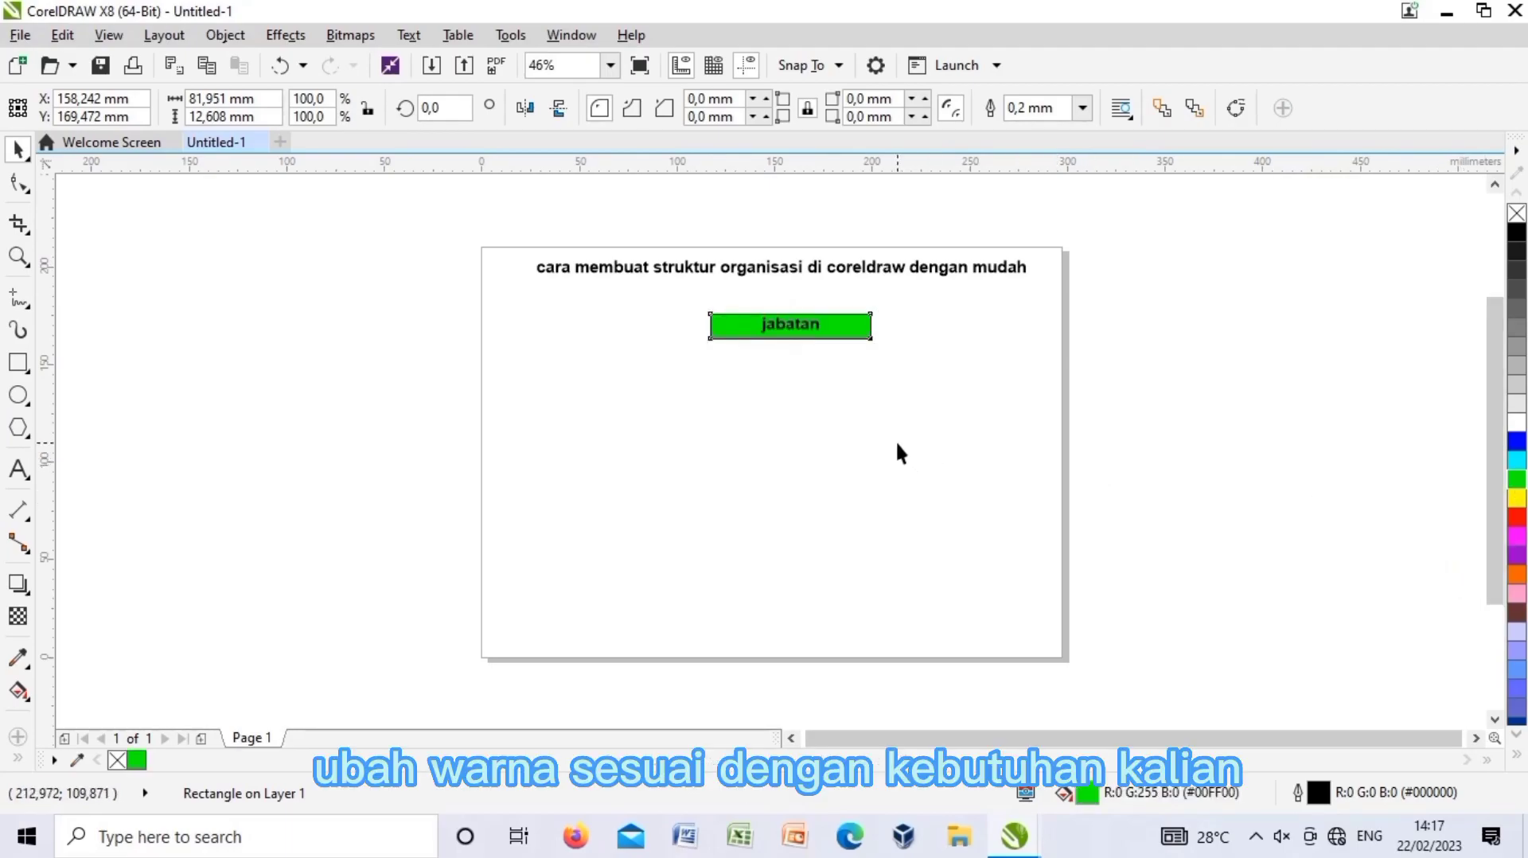
right_click(850, 326)
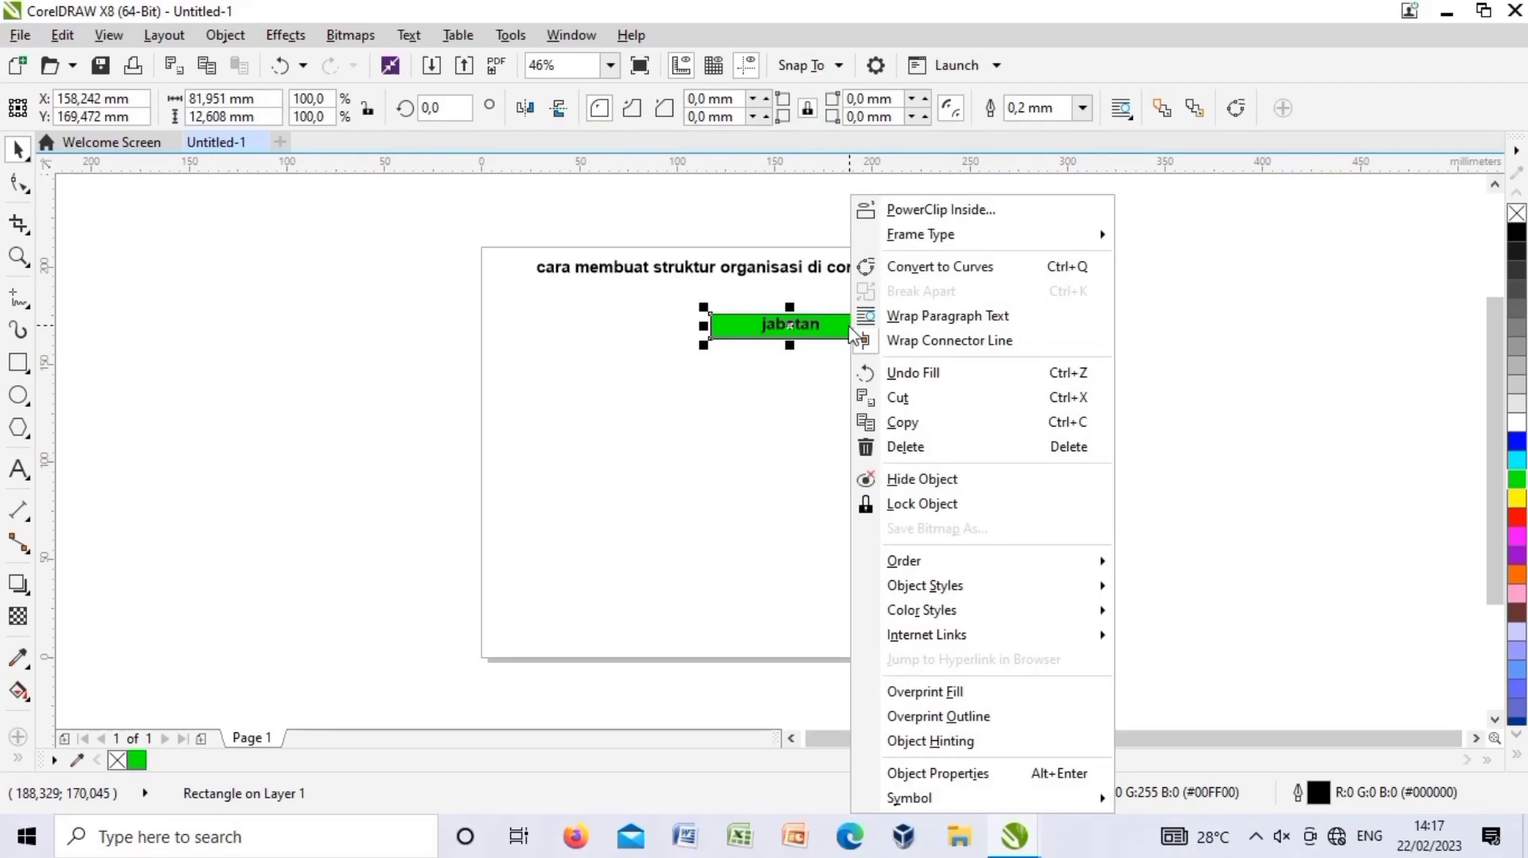
left_click(920, 436)
right_click(791, 381)
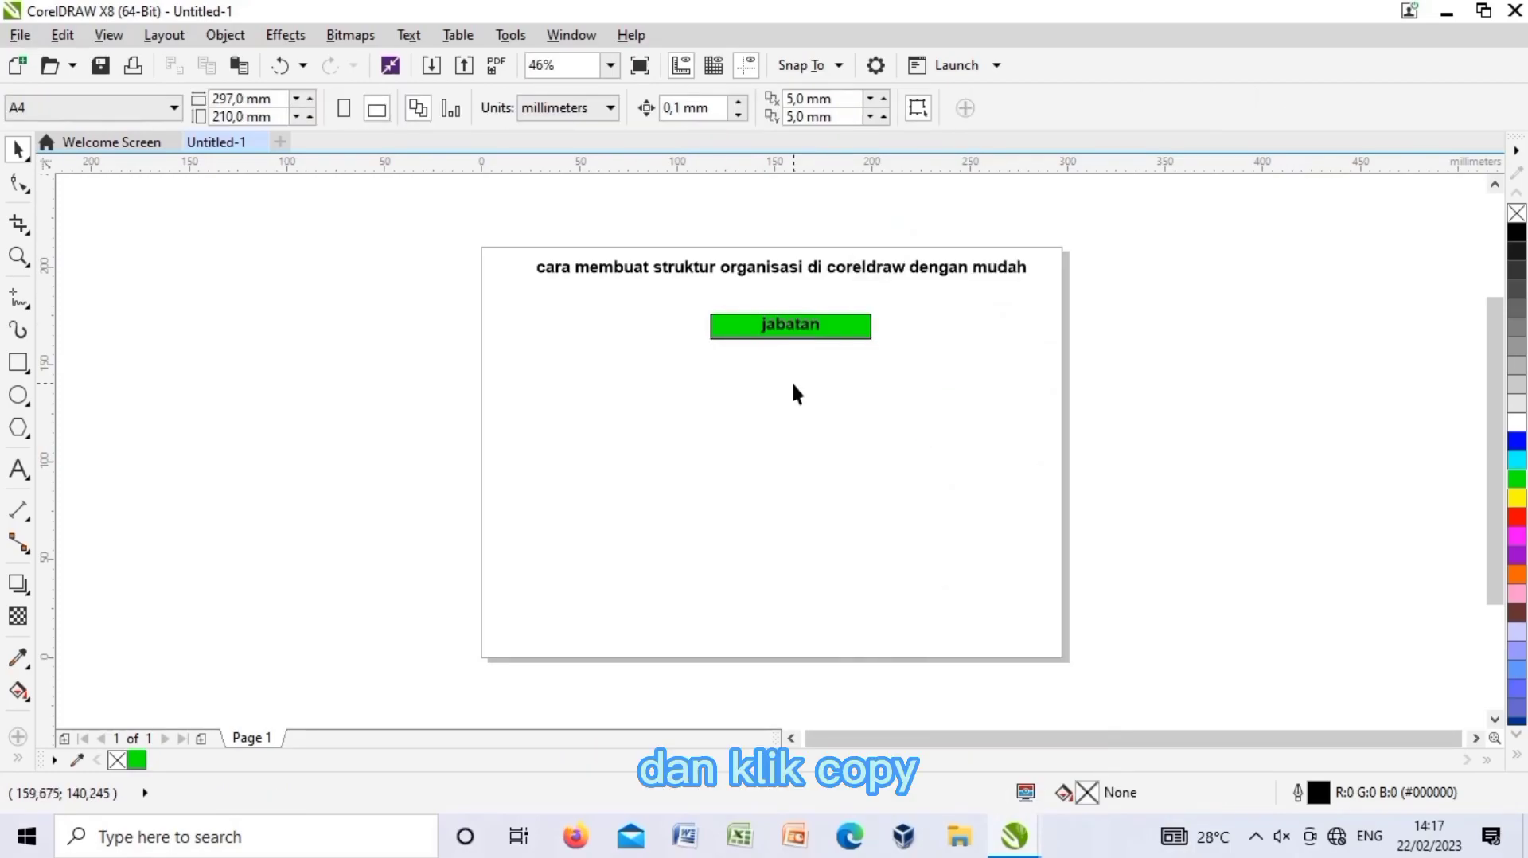
left_click(848, 531)
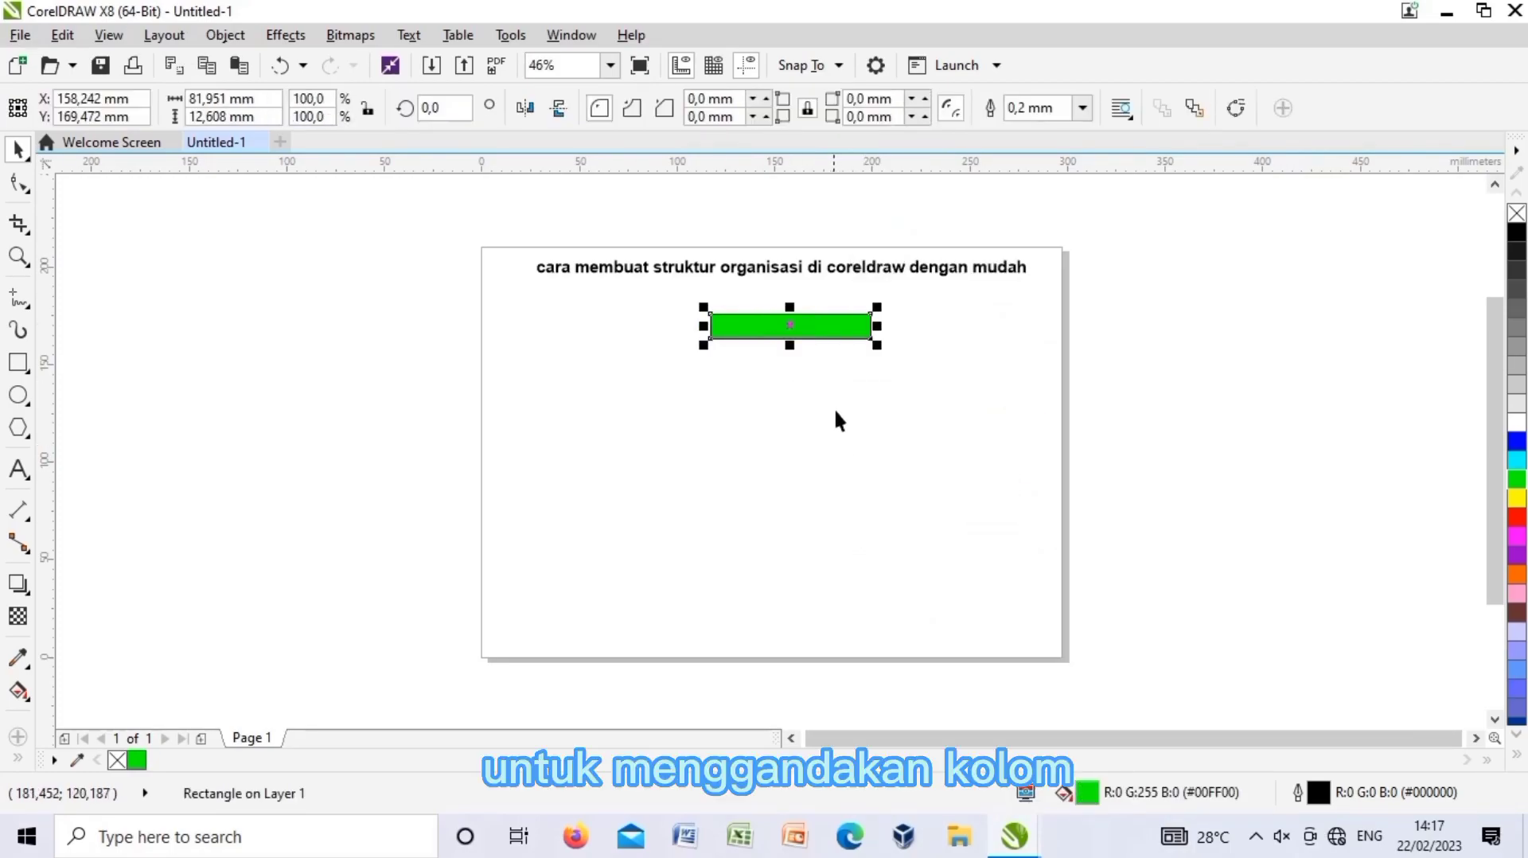
left_click_drag(792, 327, 791, 351)
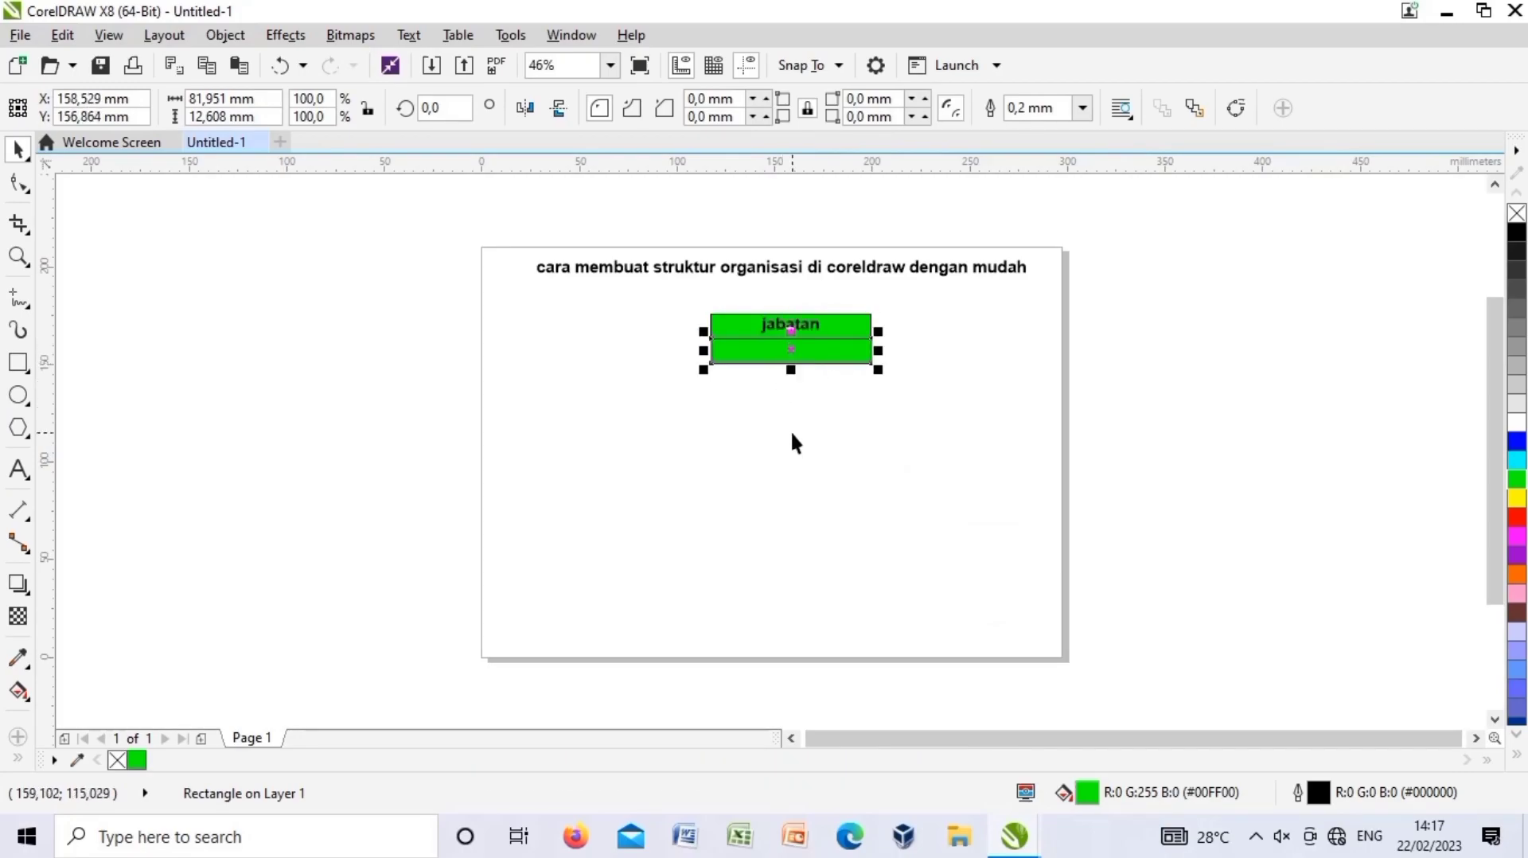
Select the lower green box, ready for its label.
left_click(792, 453)
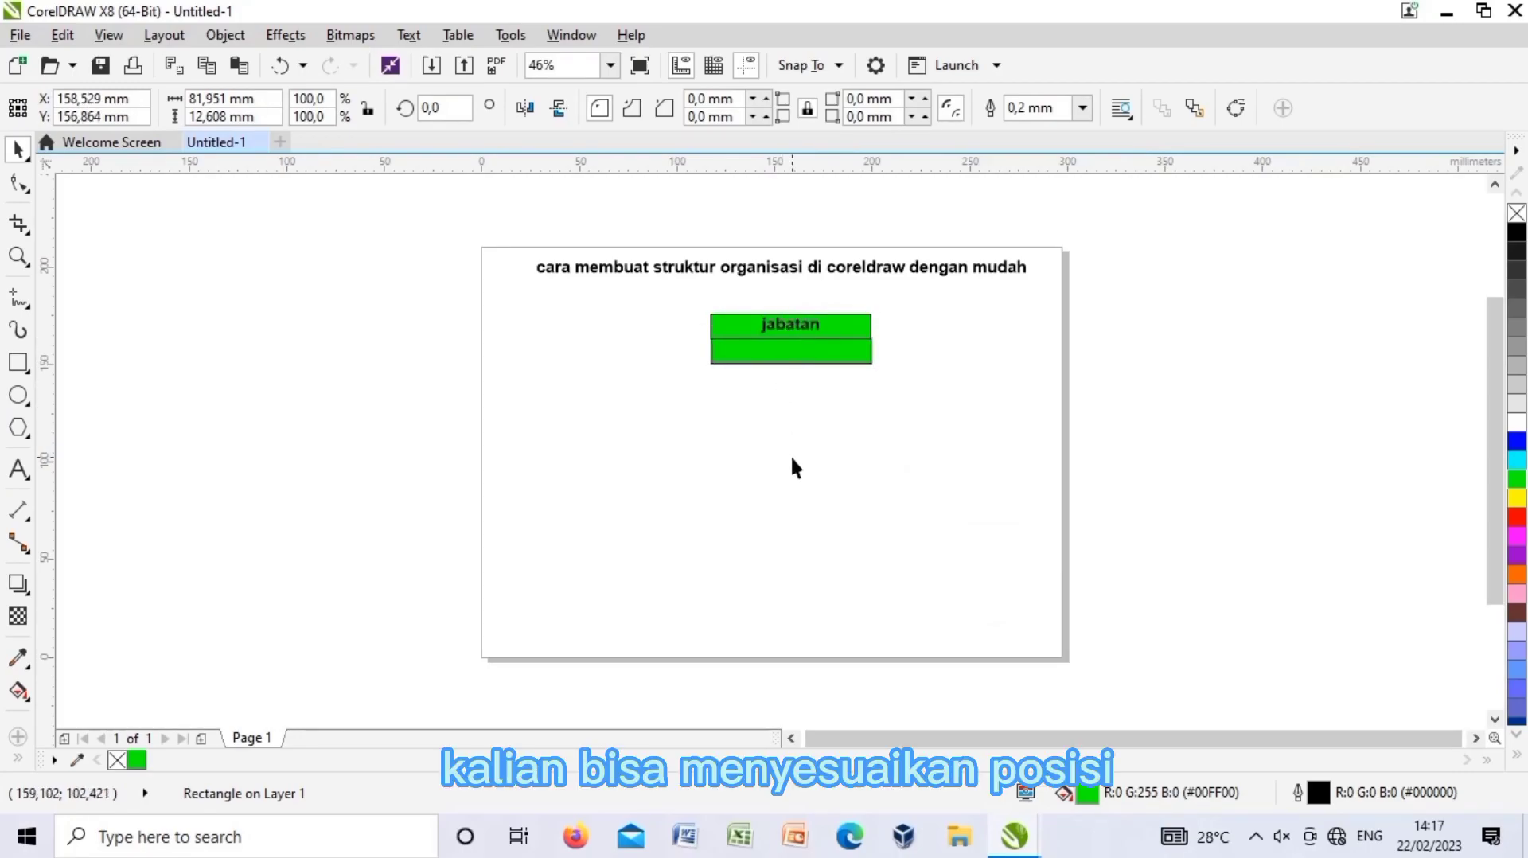
left_click(815, 356)
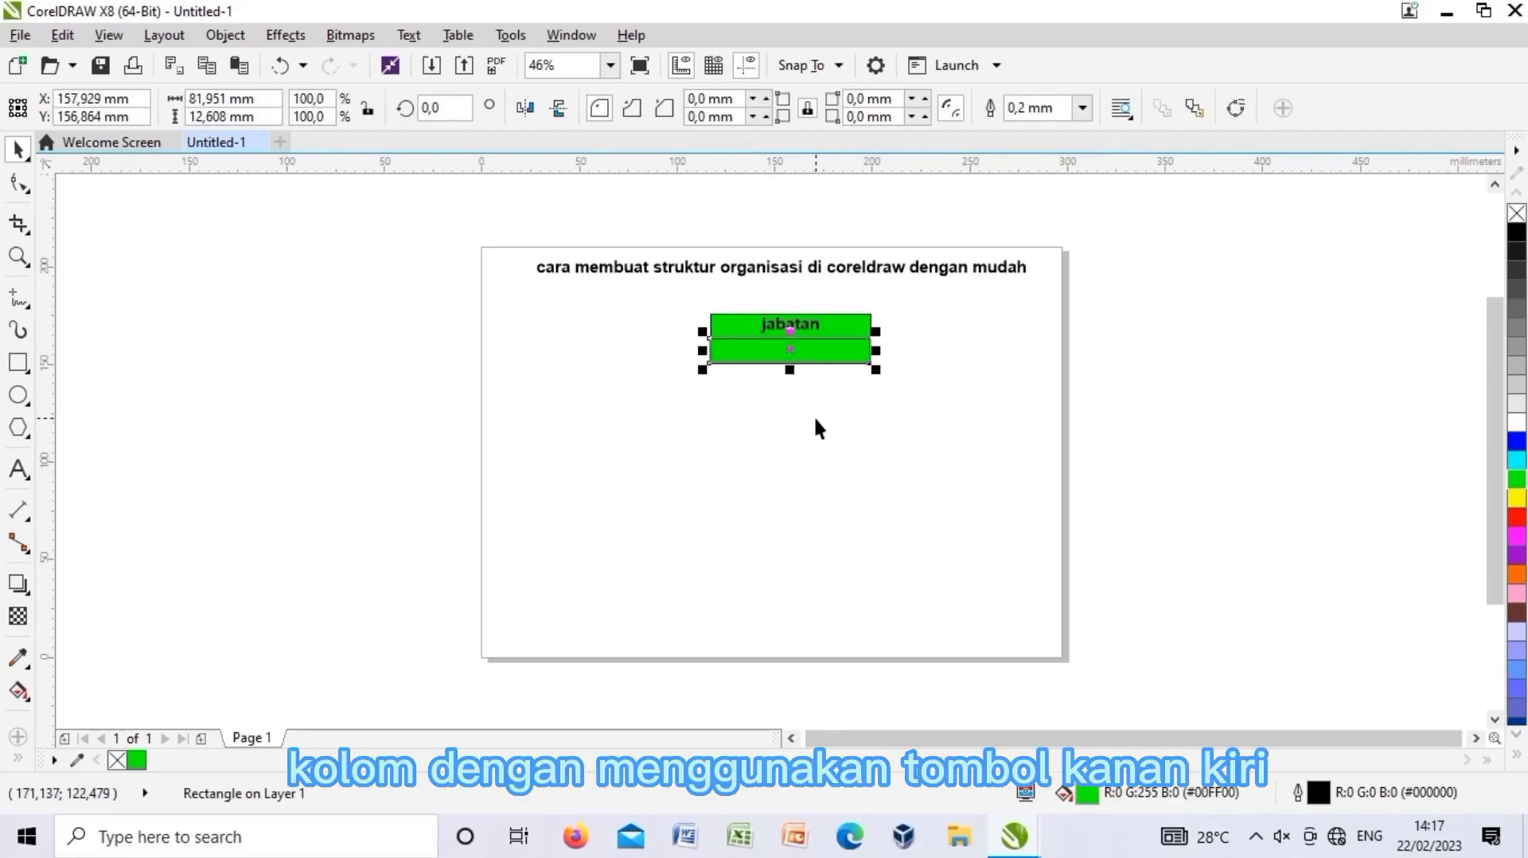
left_click(815, 428)
left_click(848, 354)
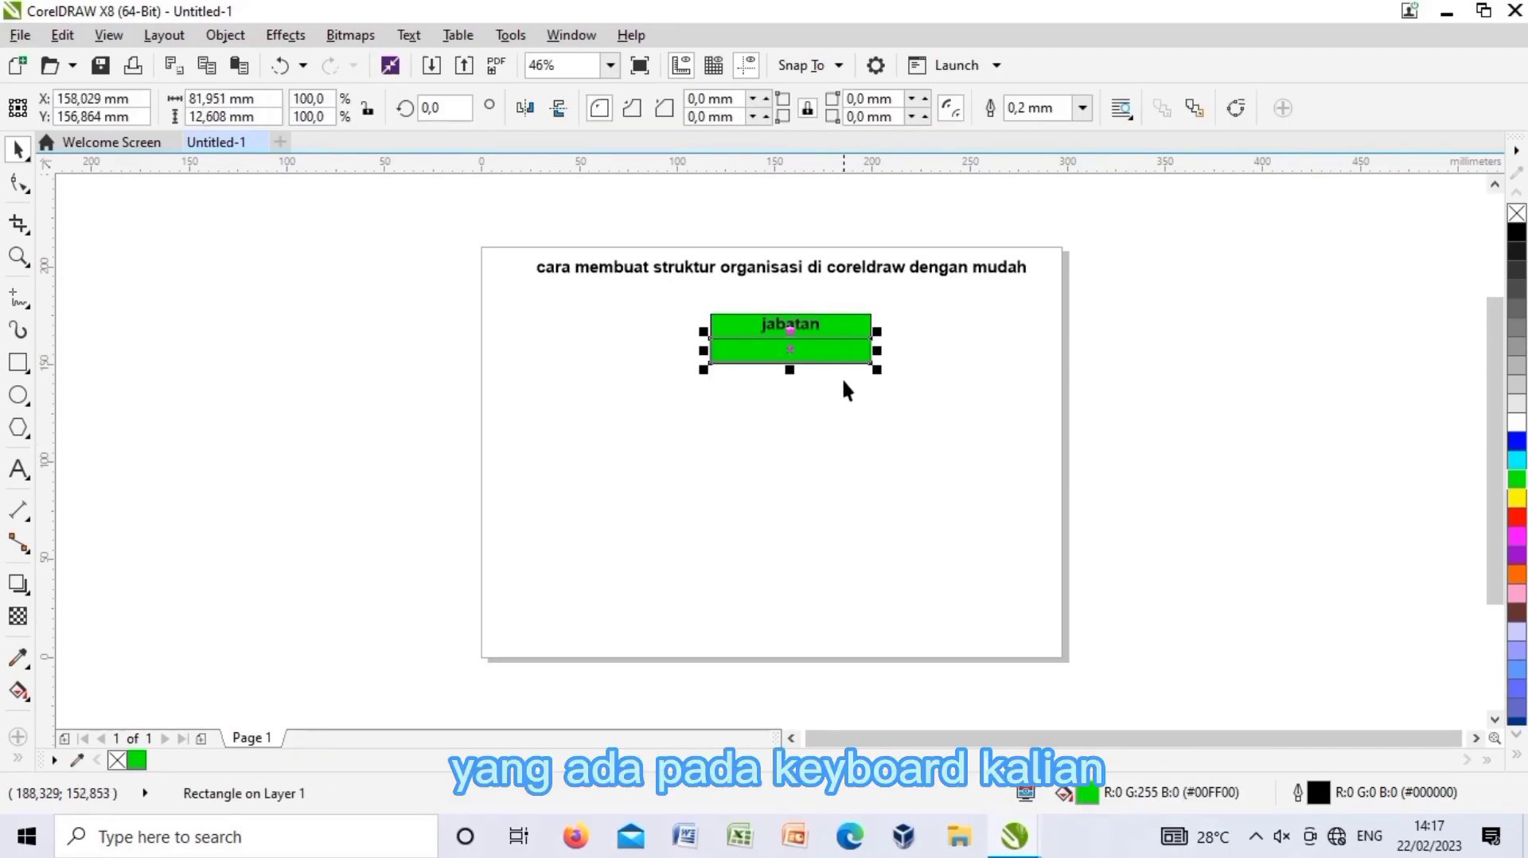
left_click(840, 384)
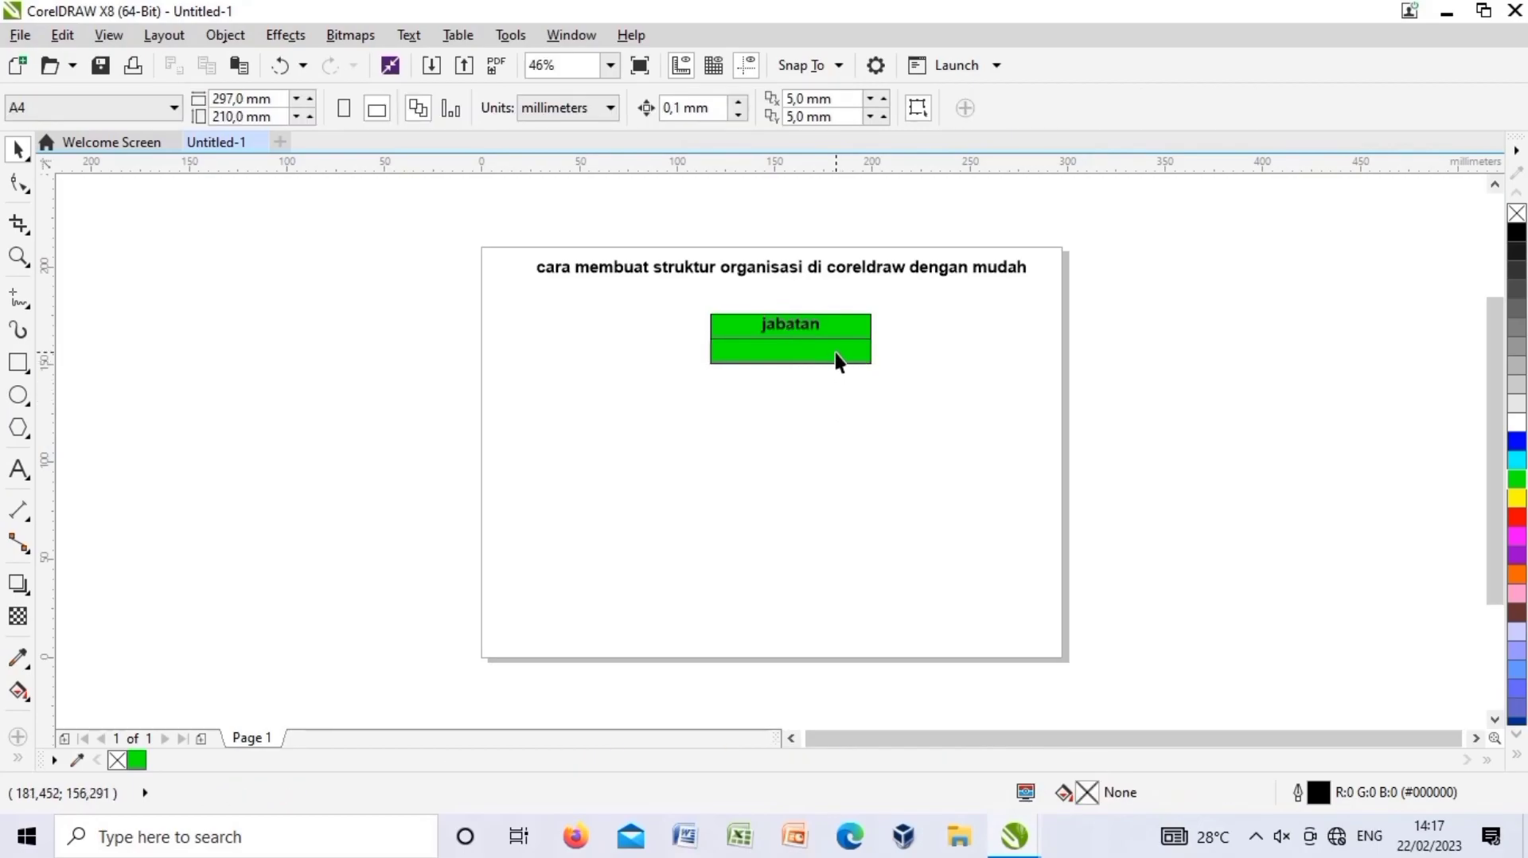
left_click(835, 353)
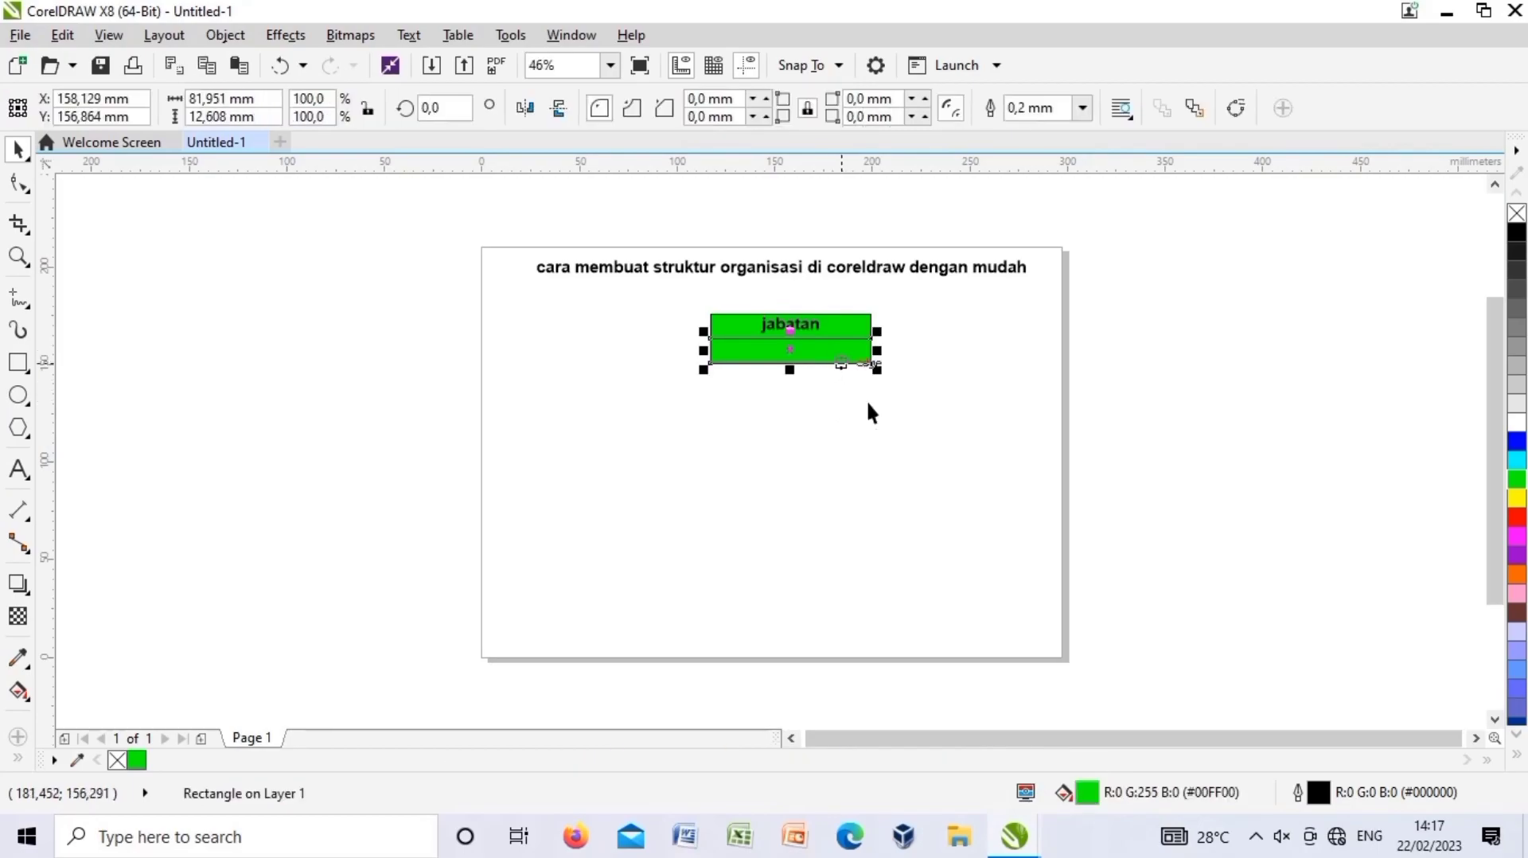
left_click(18, 470)
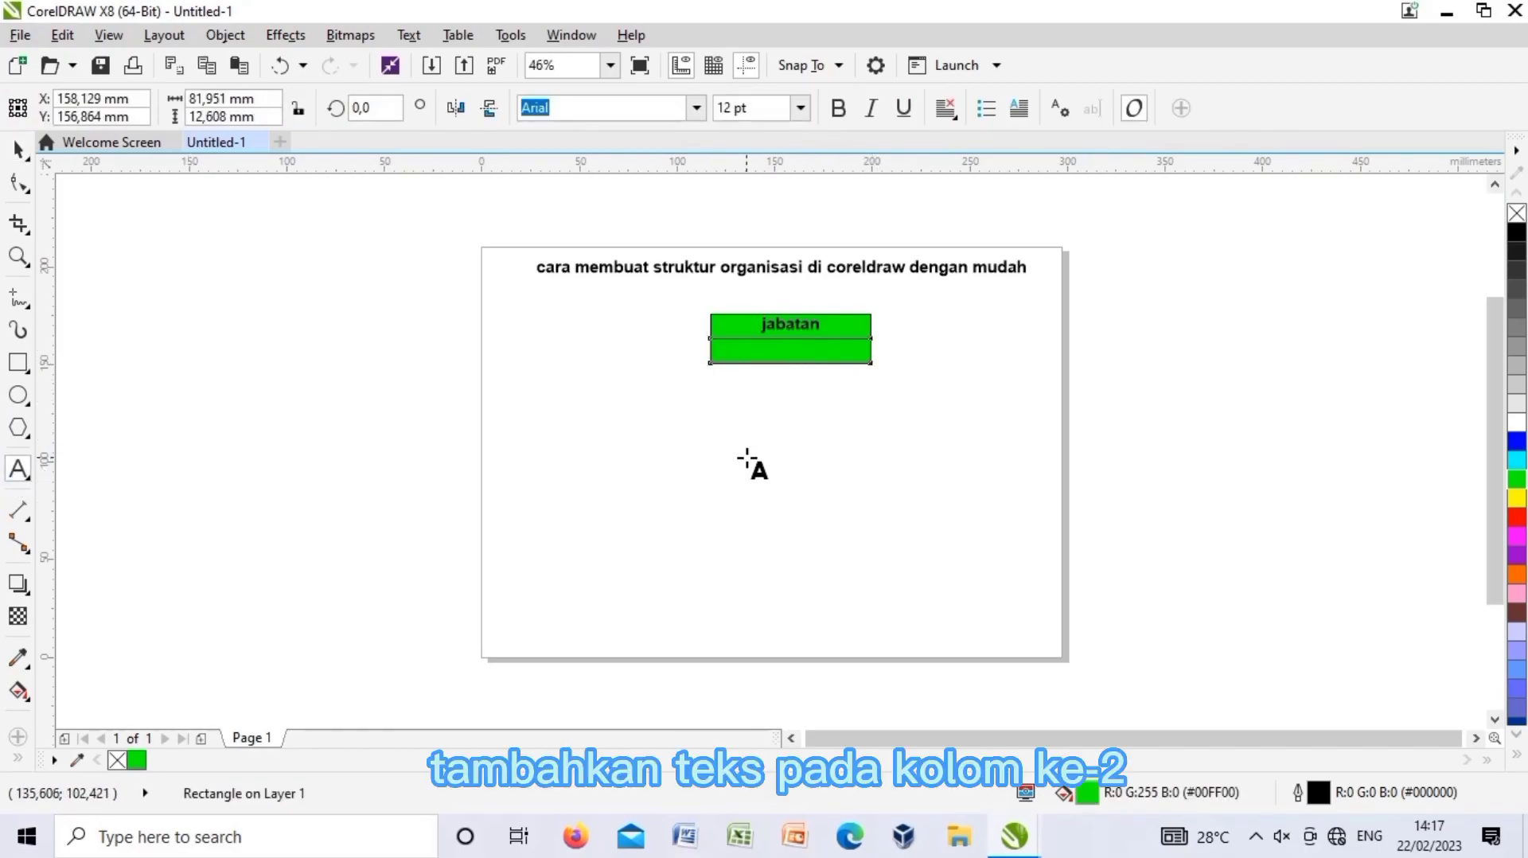
Type 'nama dan nip' in the lower row, make it bold and centre it.
left_click(739, 355)
type("nama dan nip")
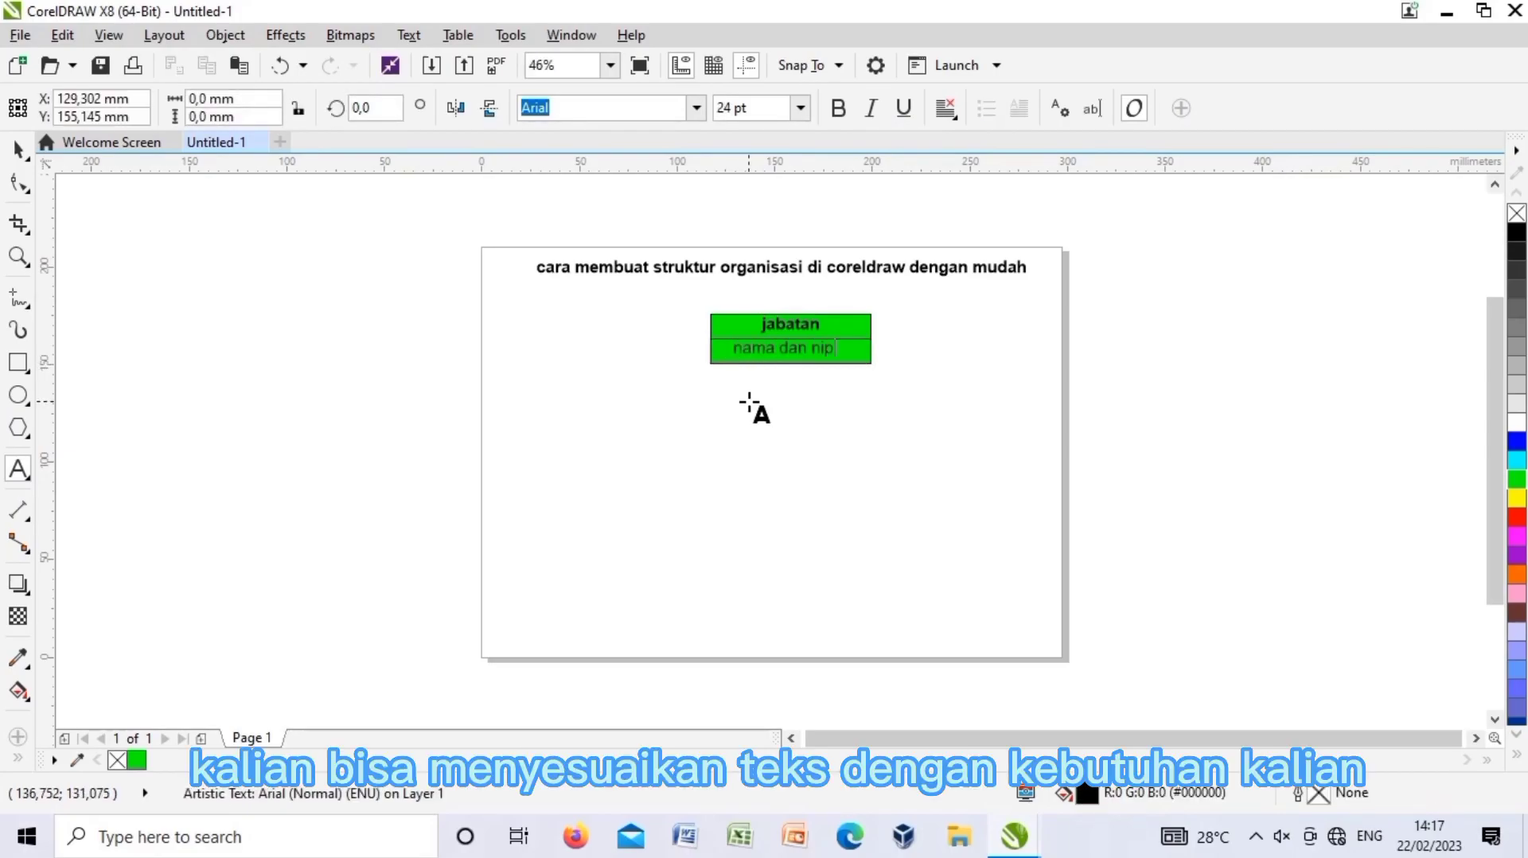
key("Escape")
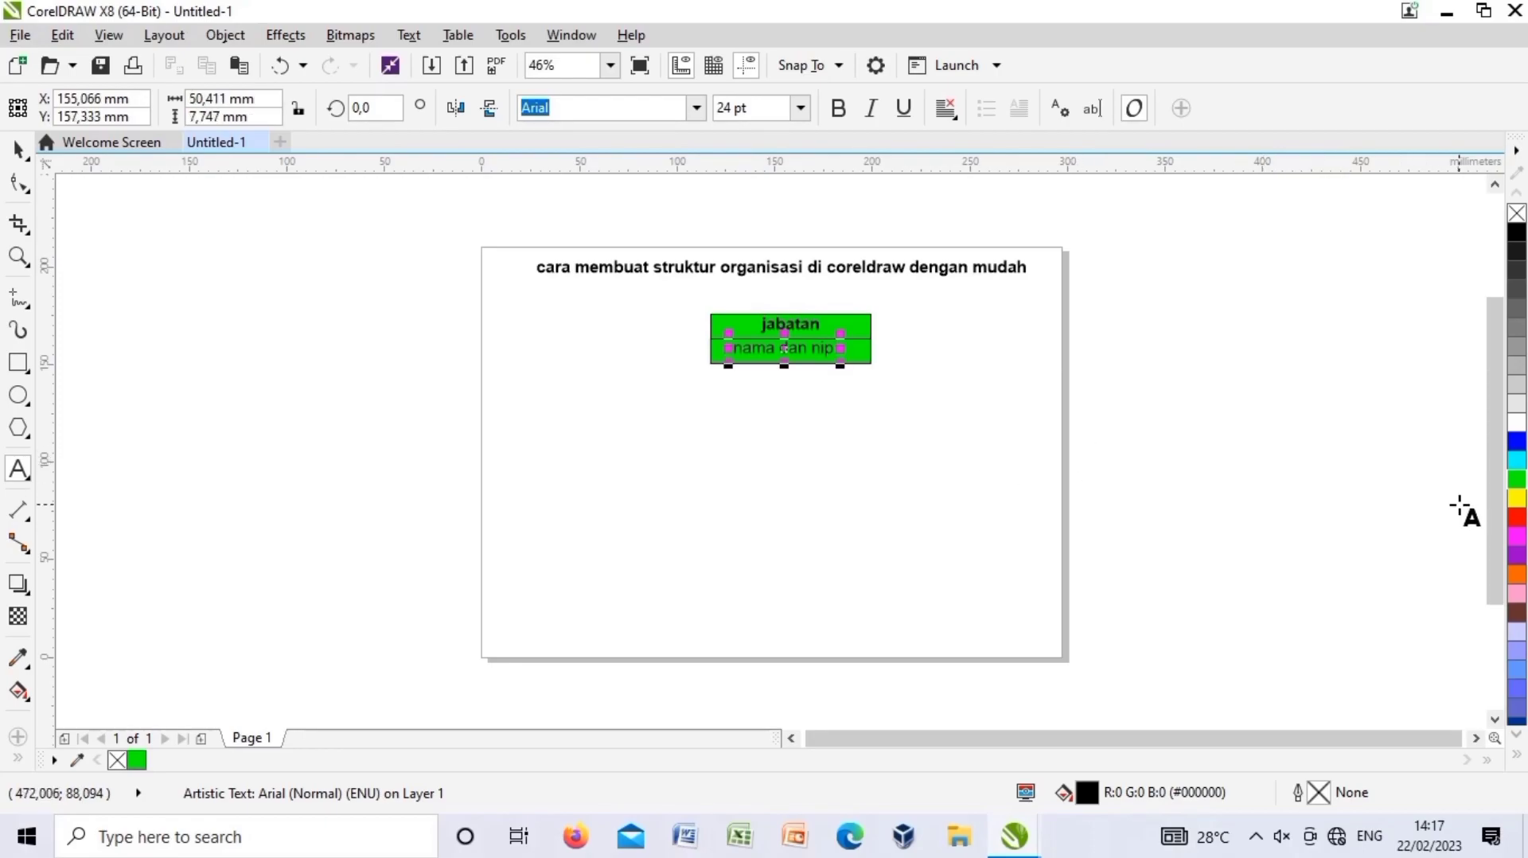
left_click(1517, 498)
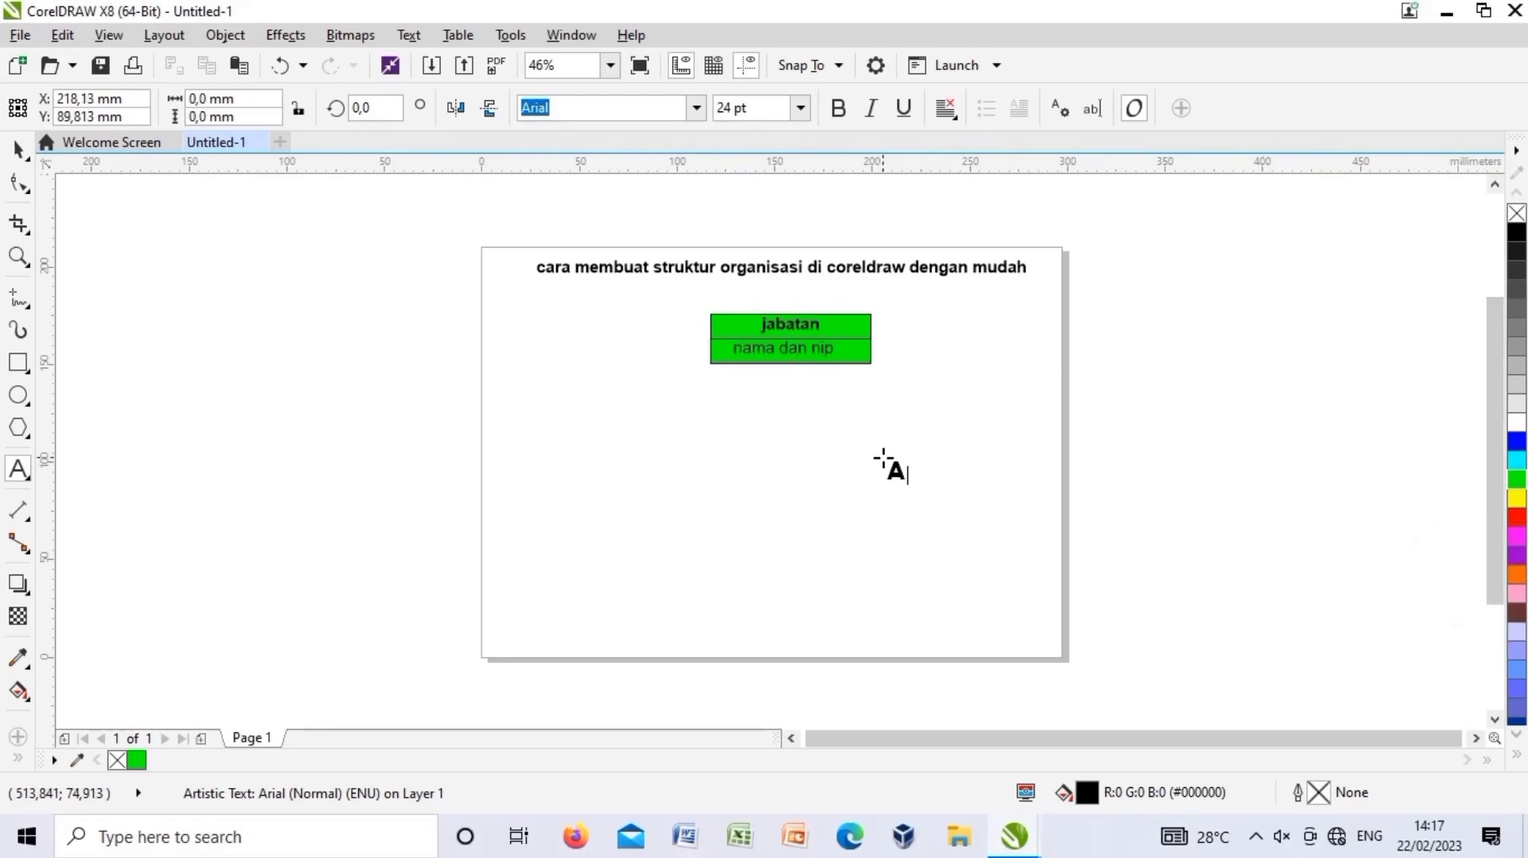
left_click(18, 149)
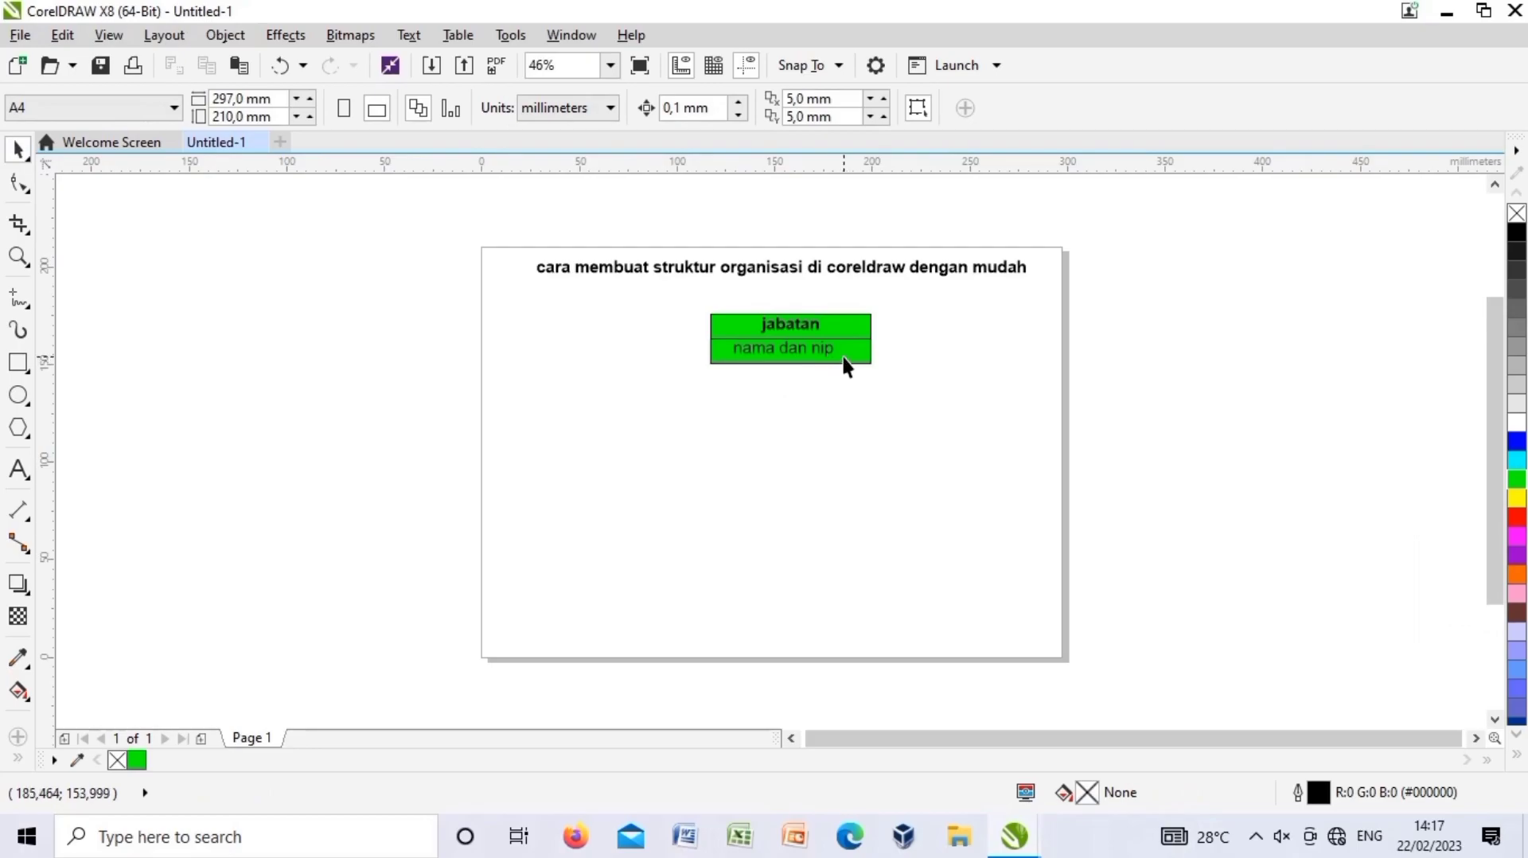
left_click(789, 348)
left_click(838, 107)
left_click_drag(784, 348, 787, 347)
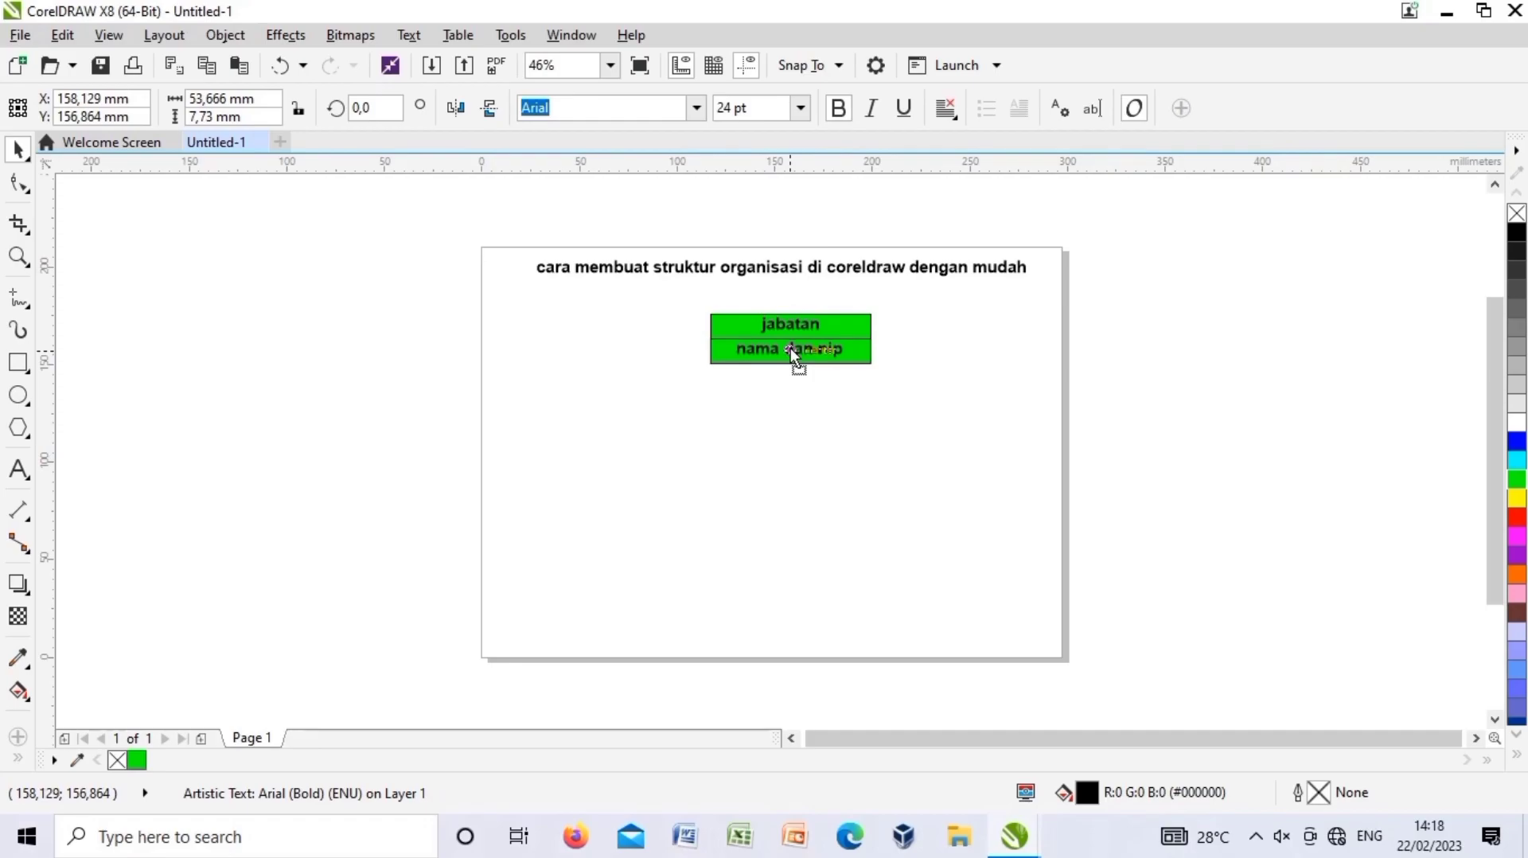
left_click(802, 417)
Fill the lower row's rectangle yellow.
left_click(868, 353)
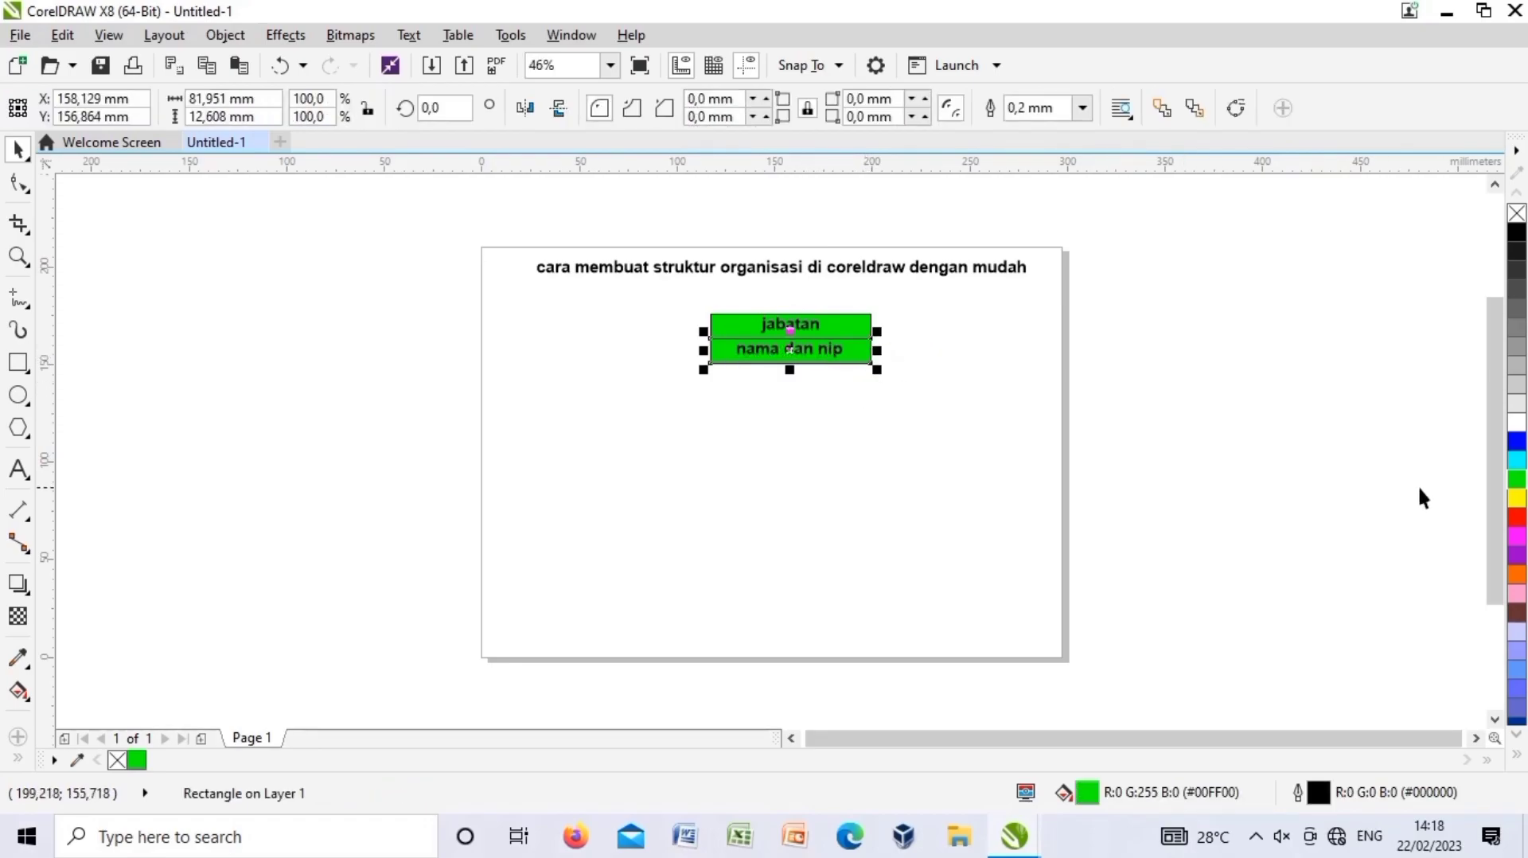
left_click(1517, 498)
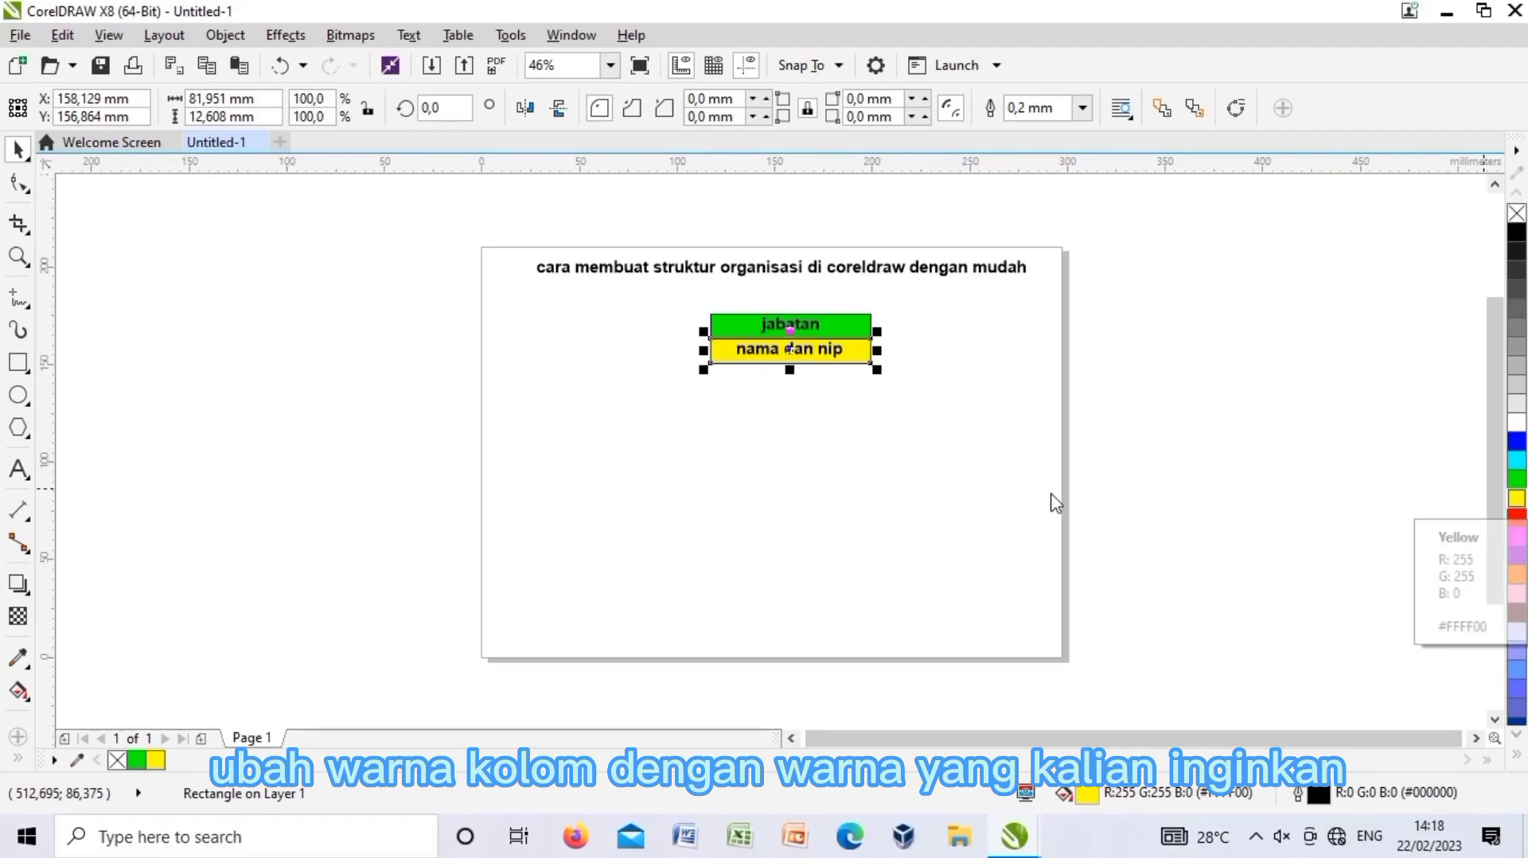
left_click(829, 488)
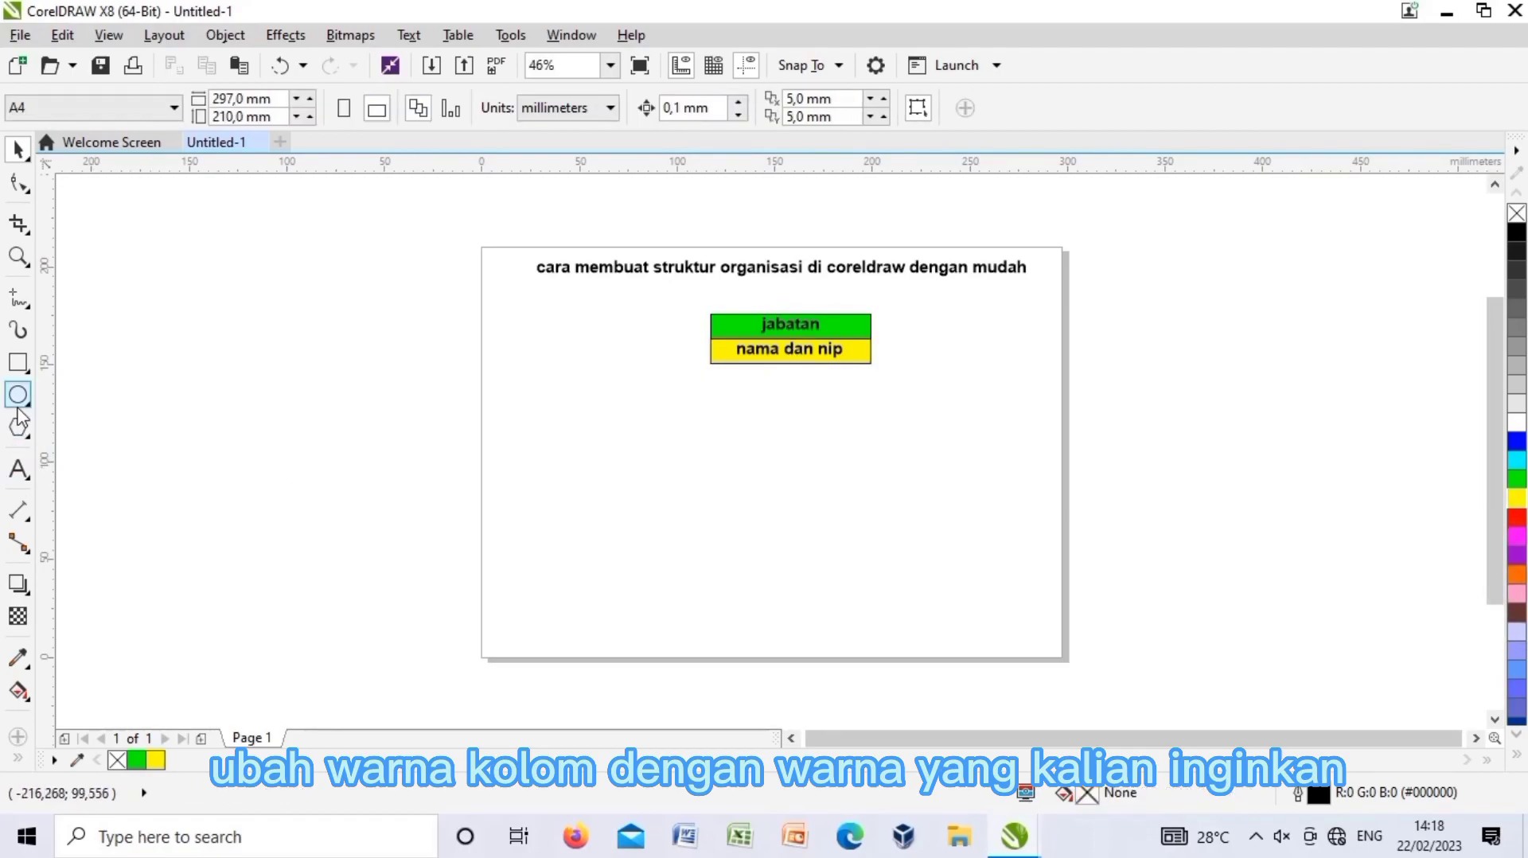
Draw a small box left of the label bars and fill it red.
left_click(19, 368)
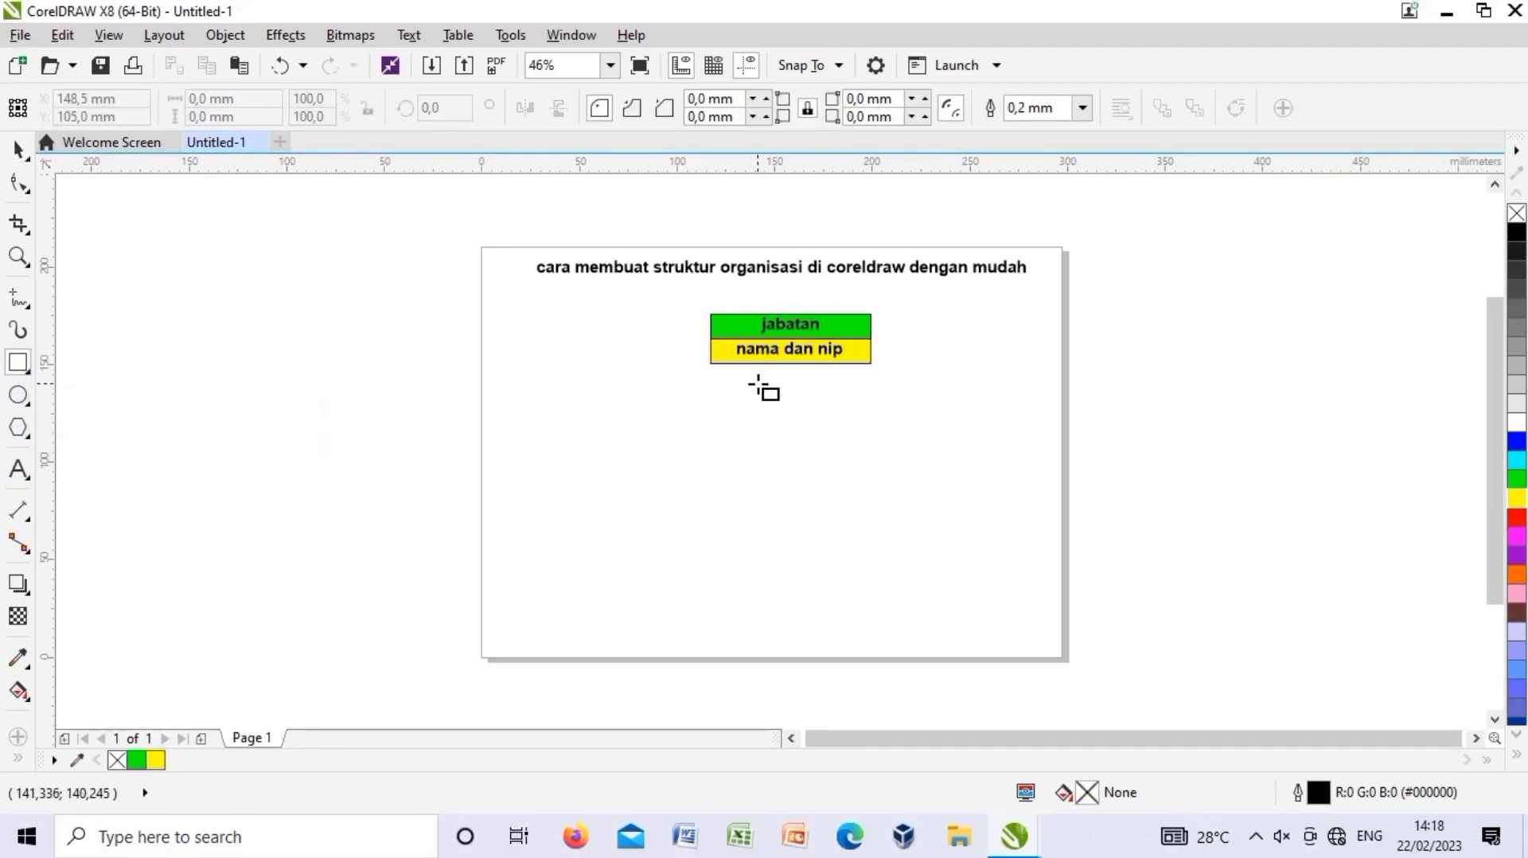
left_click_drag(641, 306, 686, 335)
key("Escape")
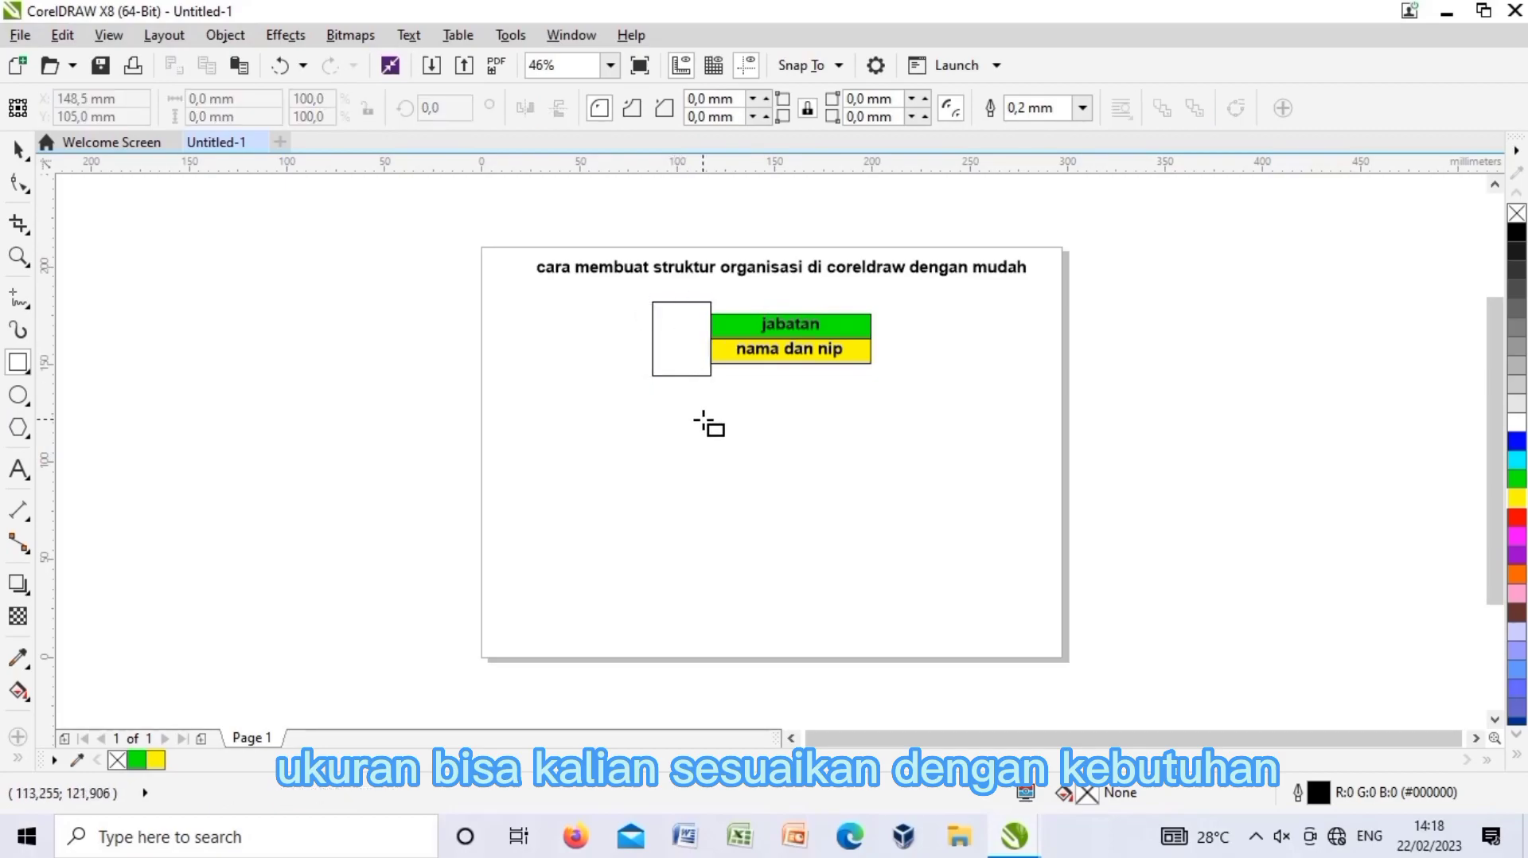
left_click(18, 148)
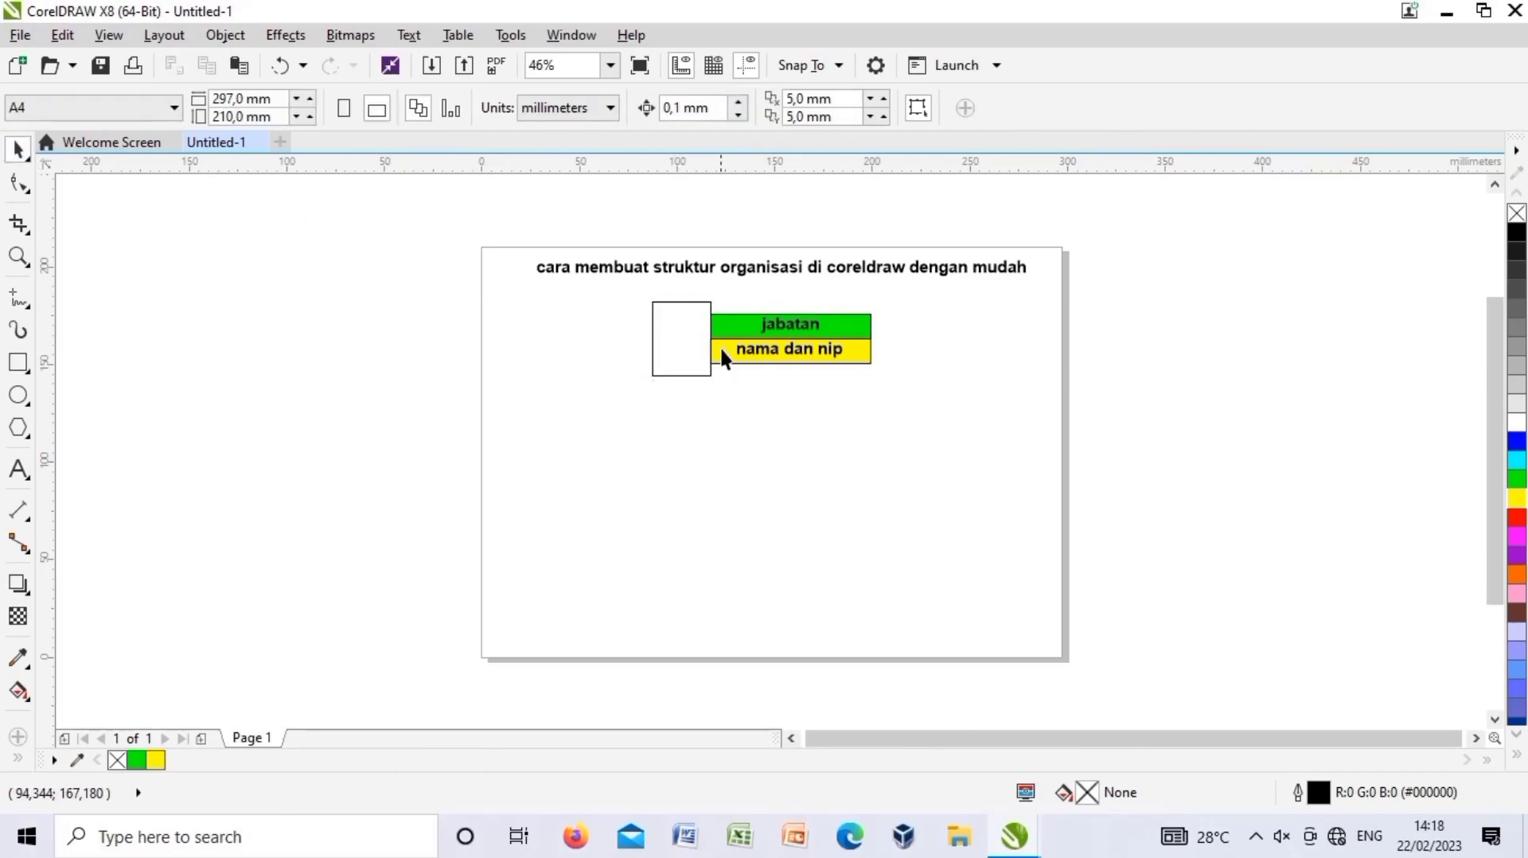
left_click(678, 351)
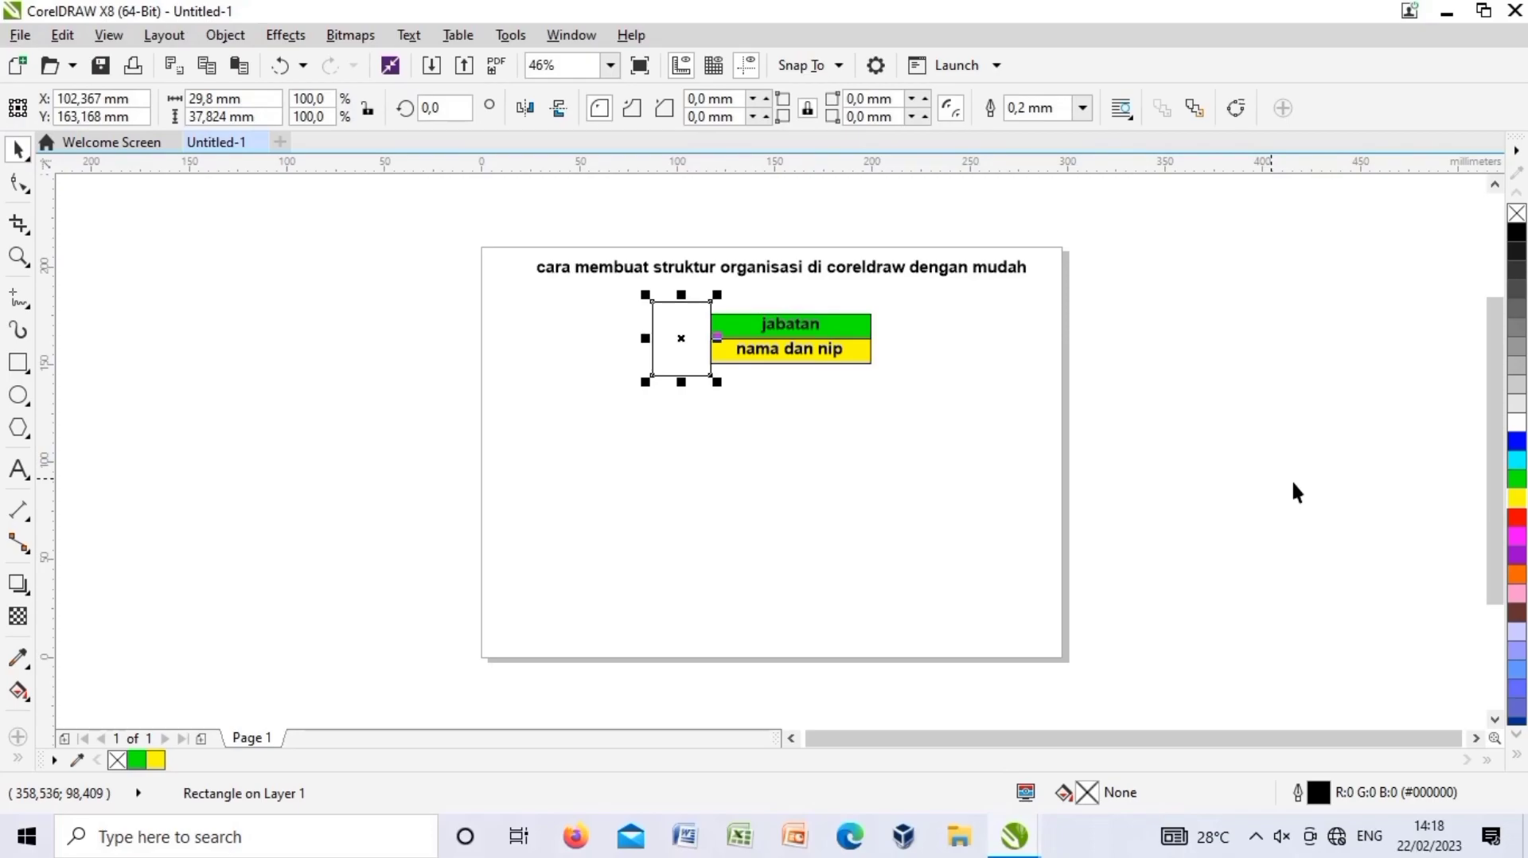
left_click(1517, 519)
left_click(719, 508)
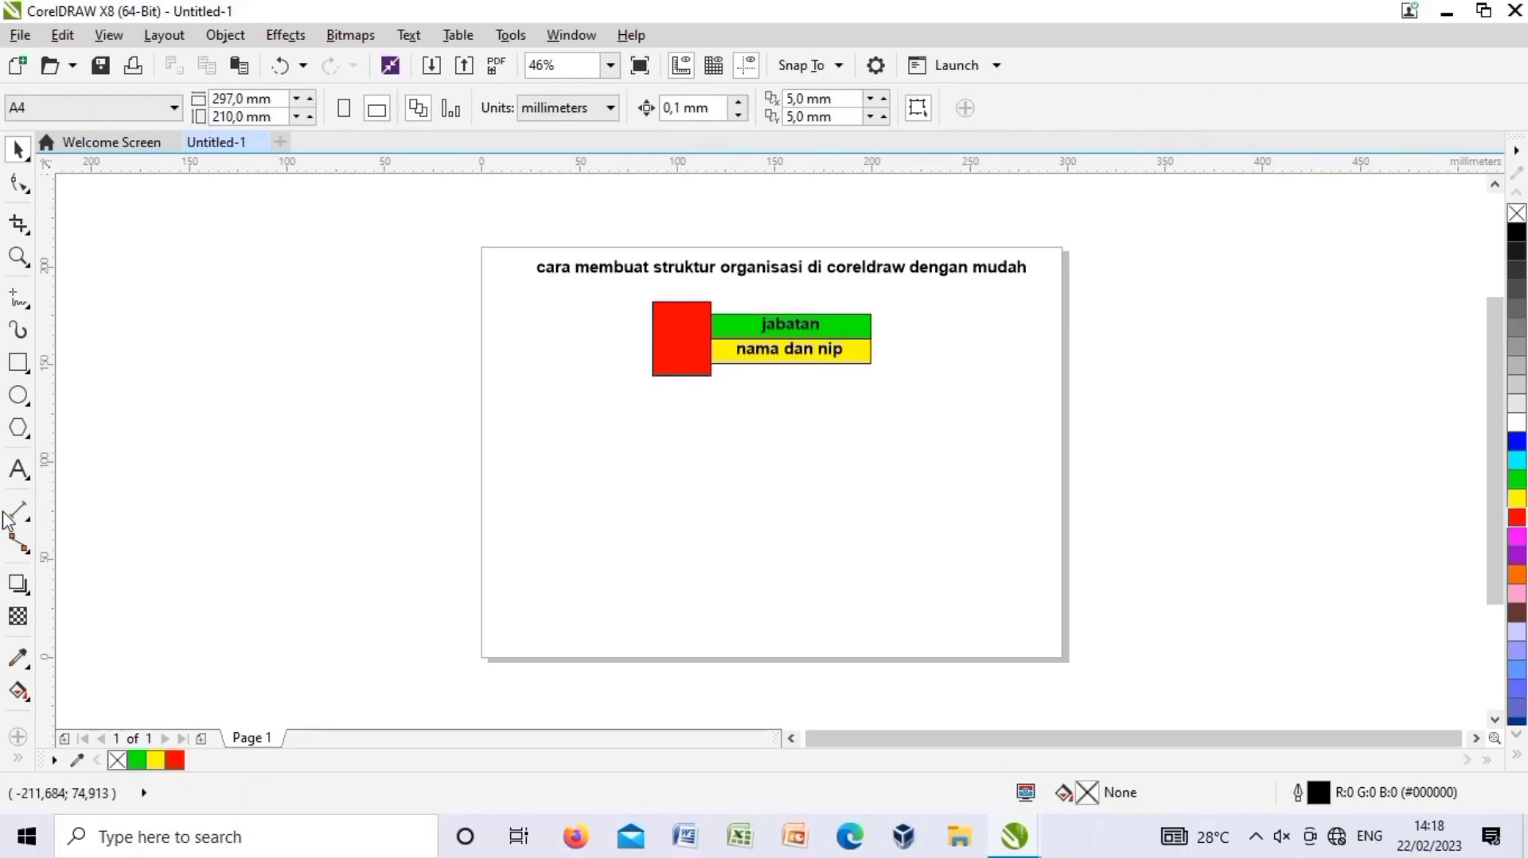
Add the text 'foto', move it into the red box and make it bold.
left_click(19, 475)
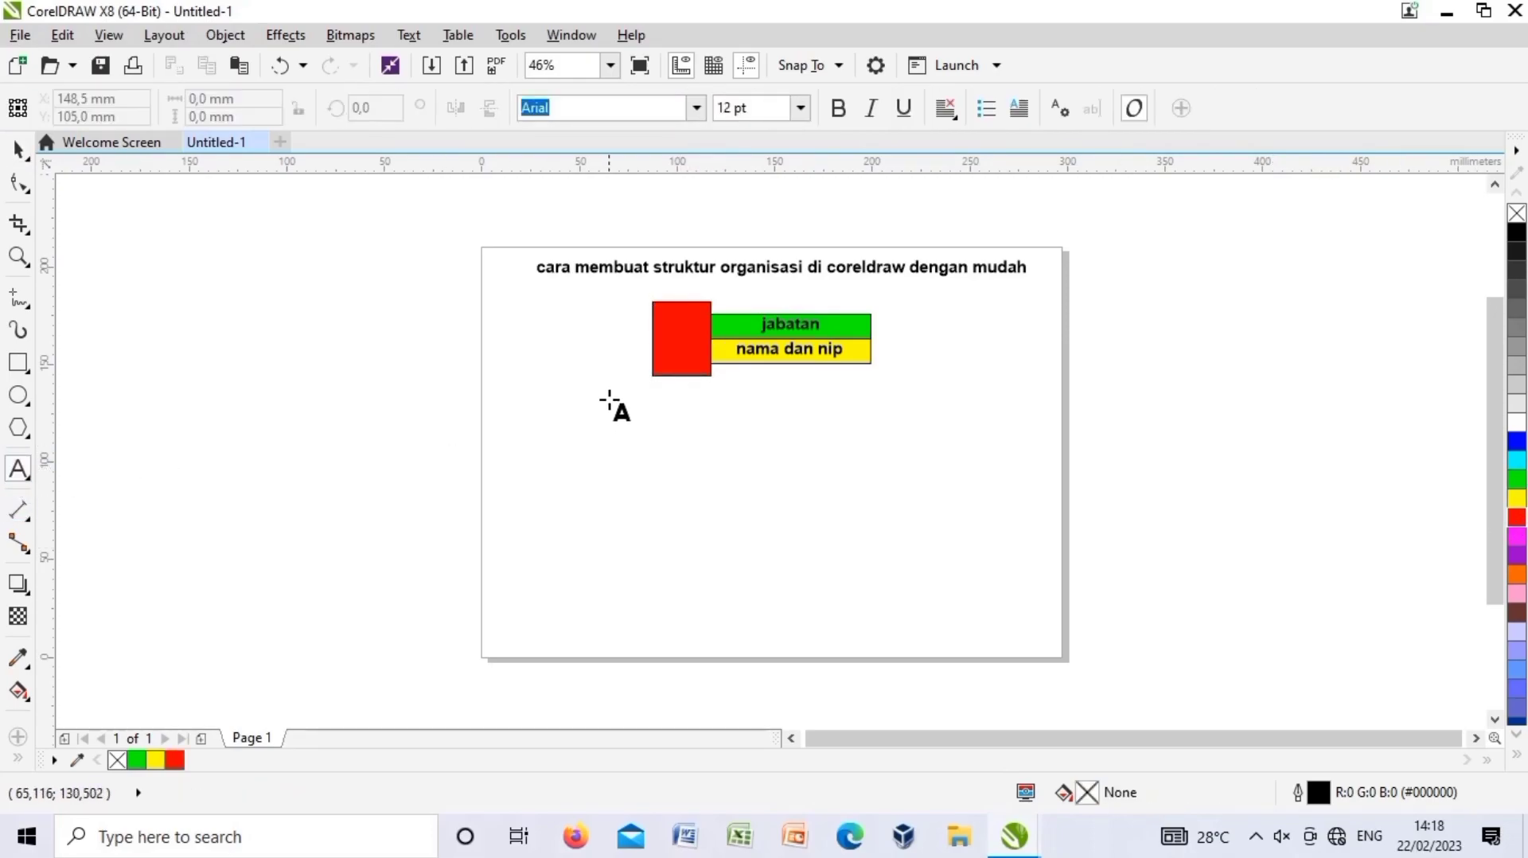
left_click(656, 353)
left_click(590, 438)
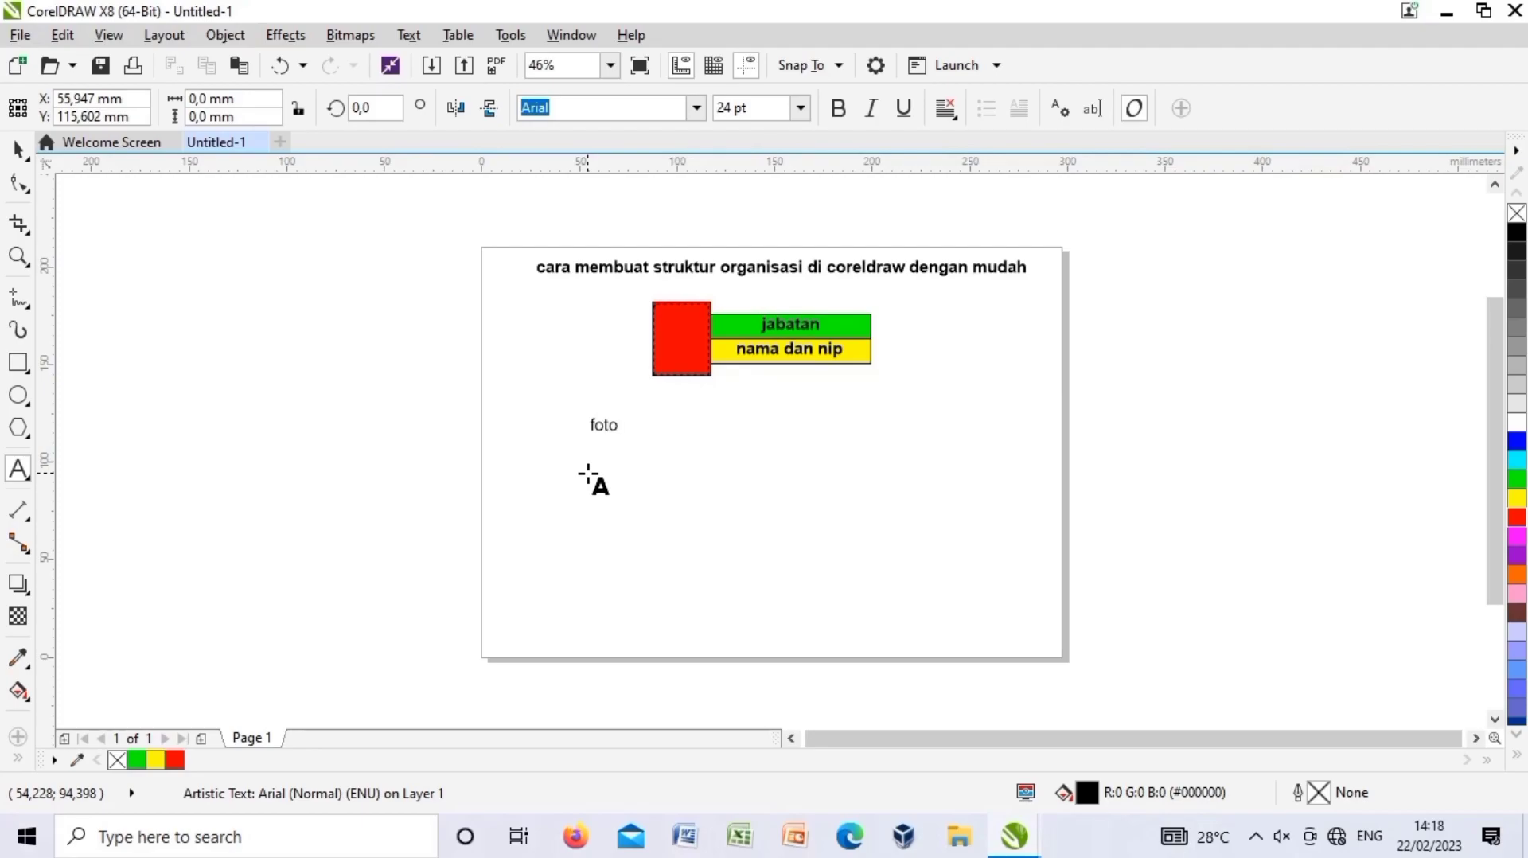
left_click(19, 148)
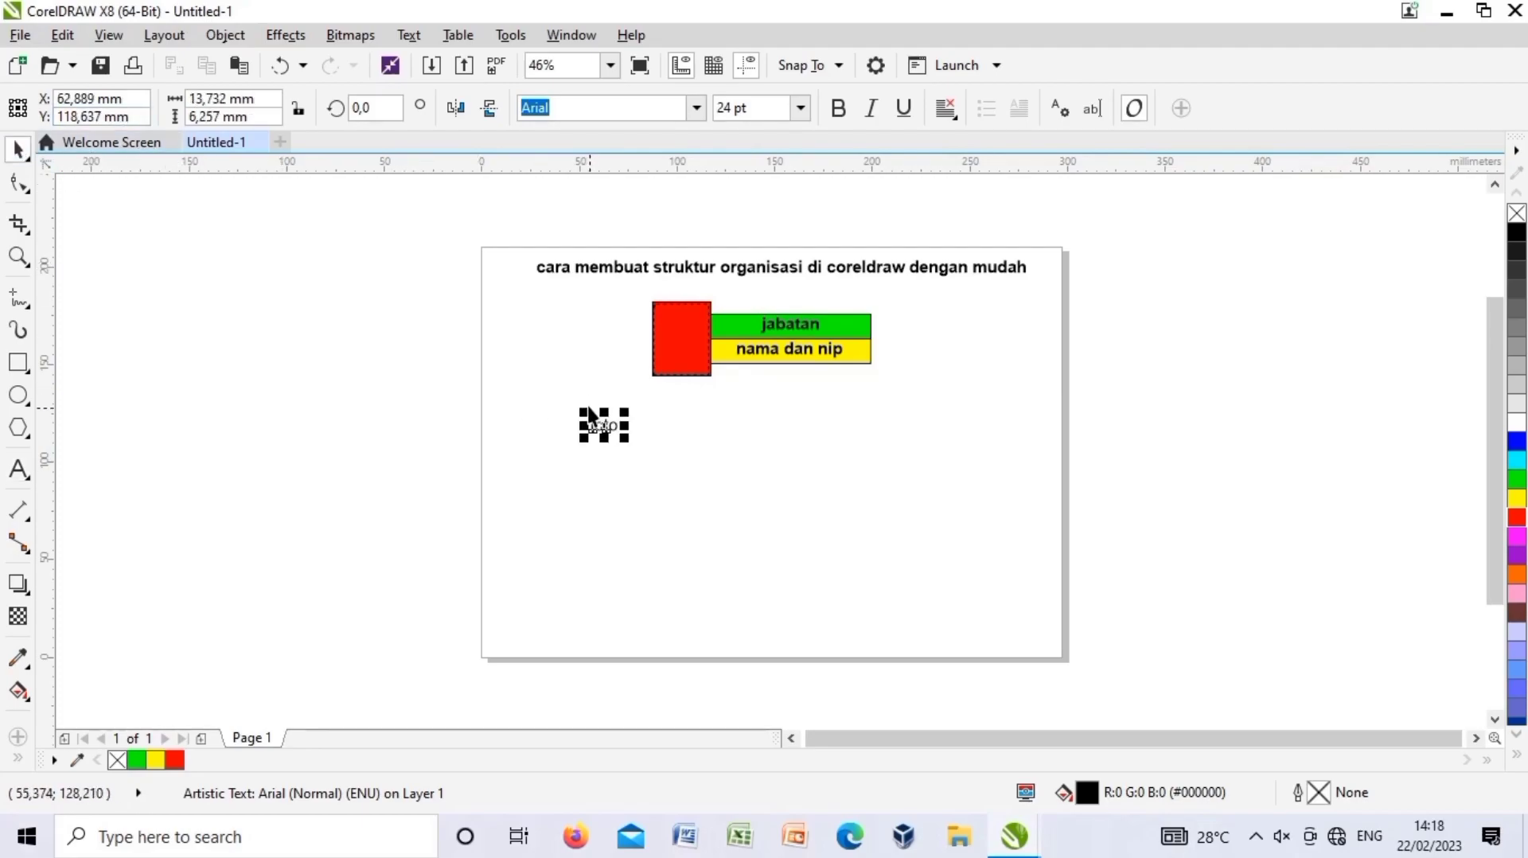
left_click_drag(605, 430, 678, 341)
left_click(838, 109)
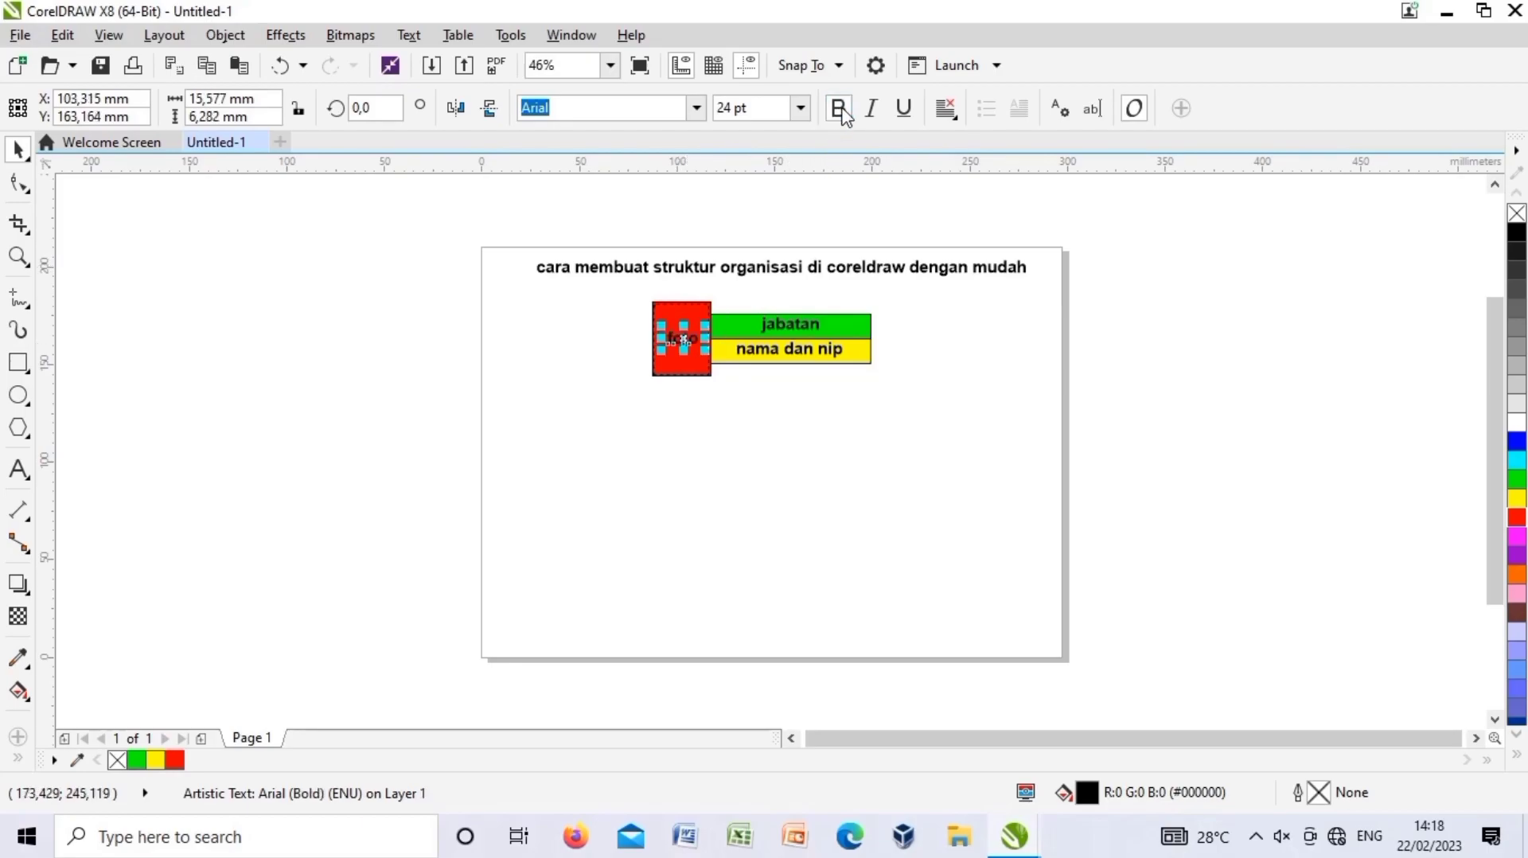
left_click(809, 456)
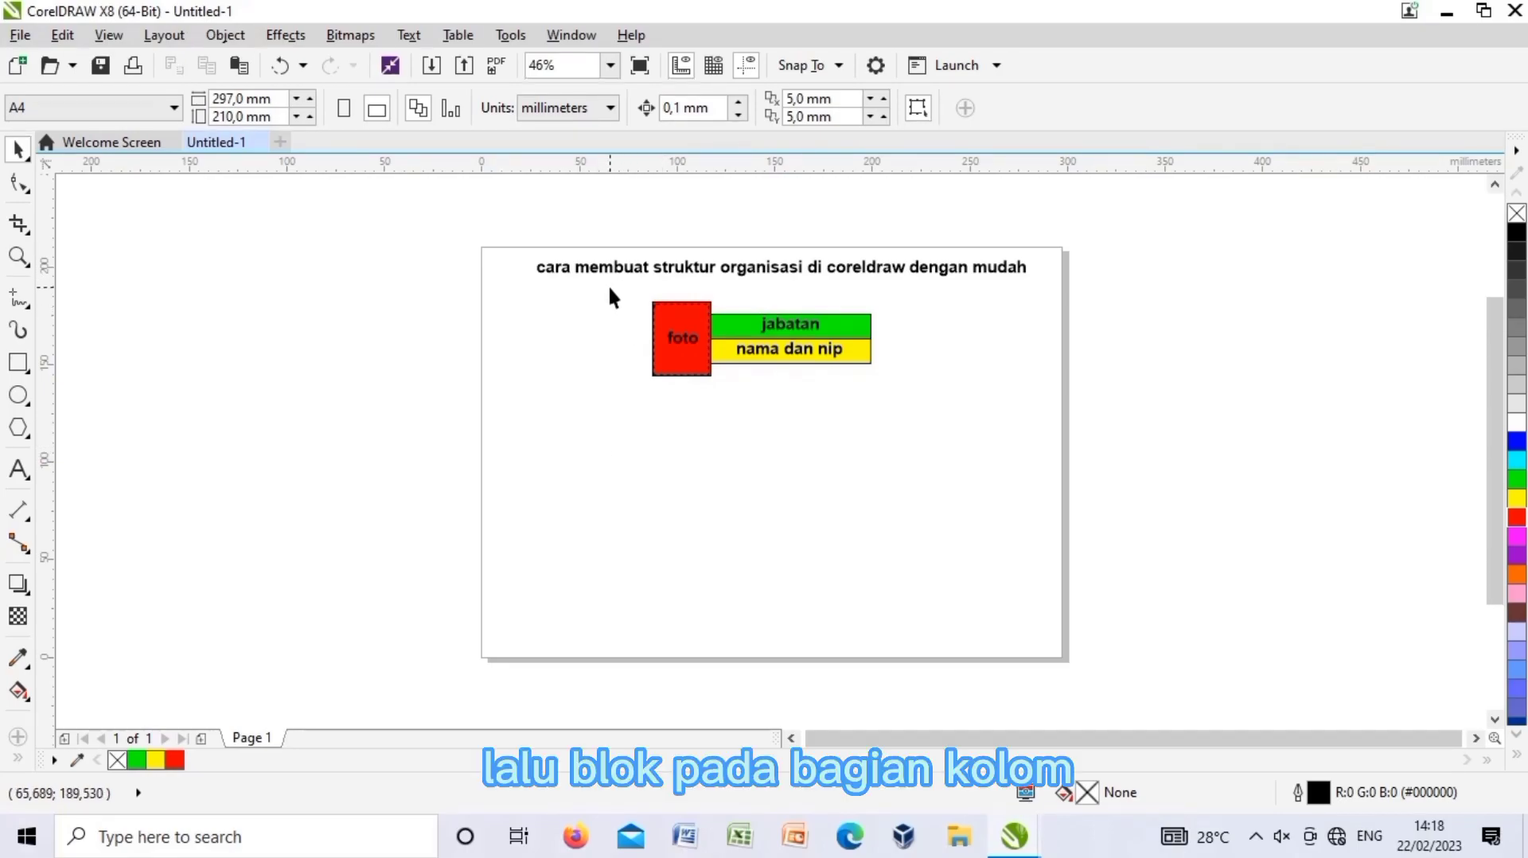
Copy the foto–jabatan–nama dan nip block and paste two copies as the middle row.
left_click_drag(609, 288, 911, 409)
right_click(798, 355)
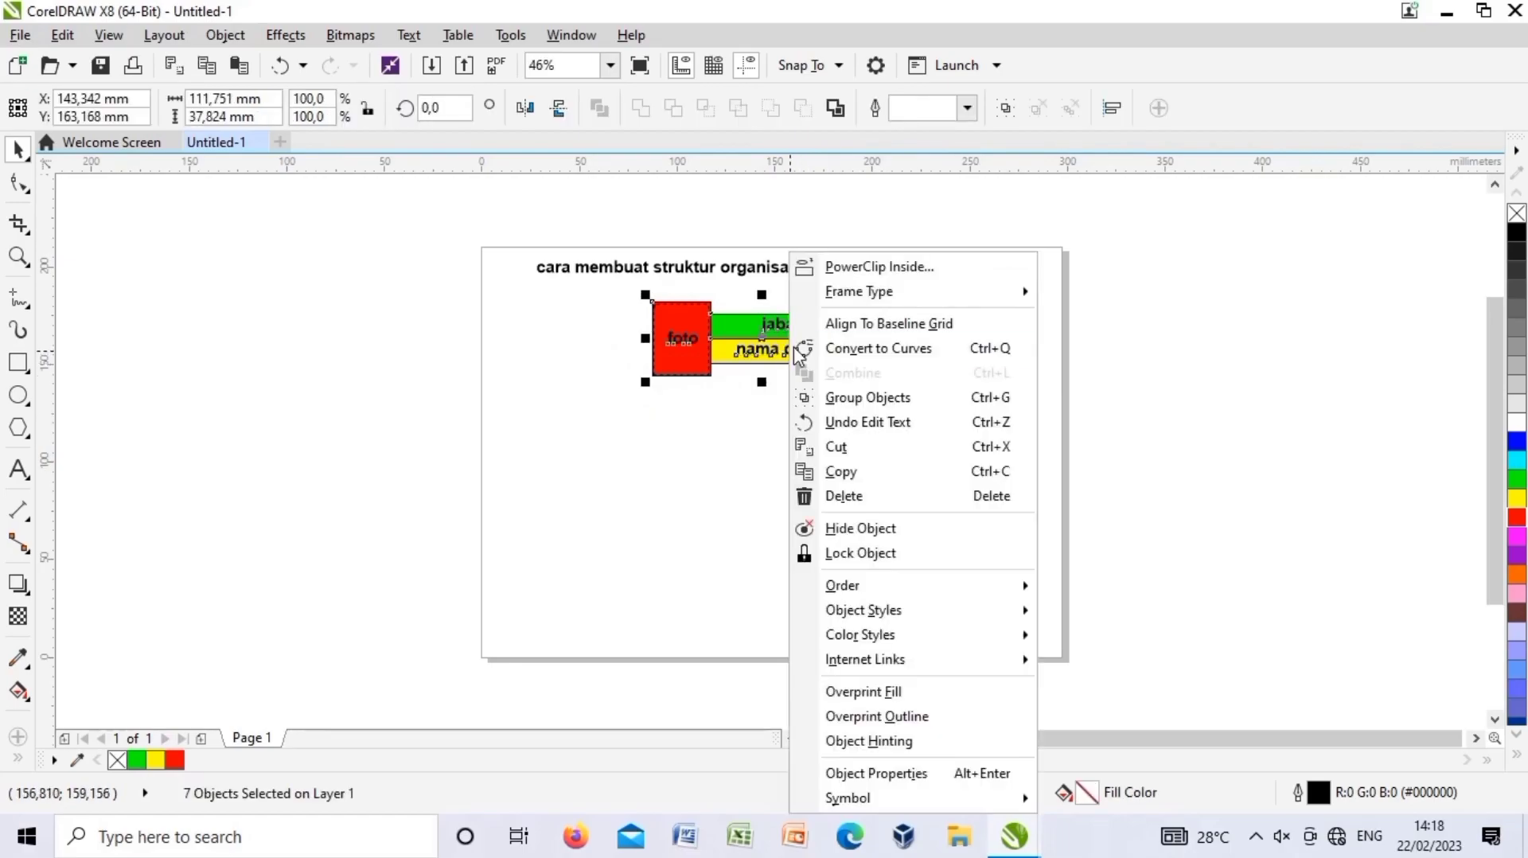
left_click(845, 471)
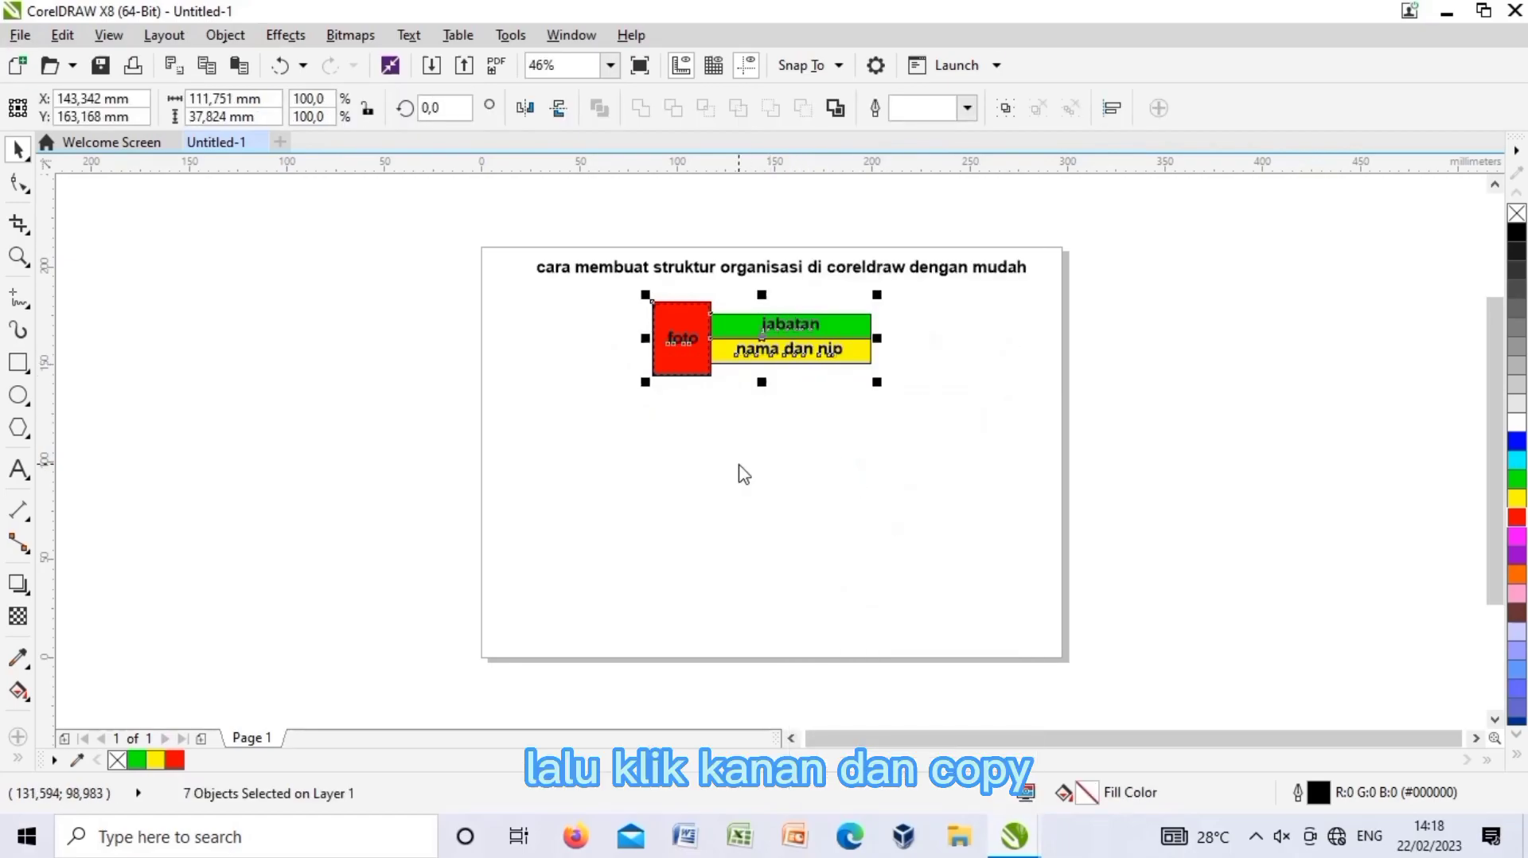
left_click(782, 445)
right_click(792, 445)
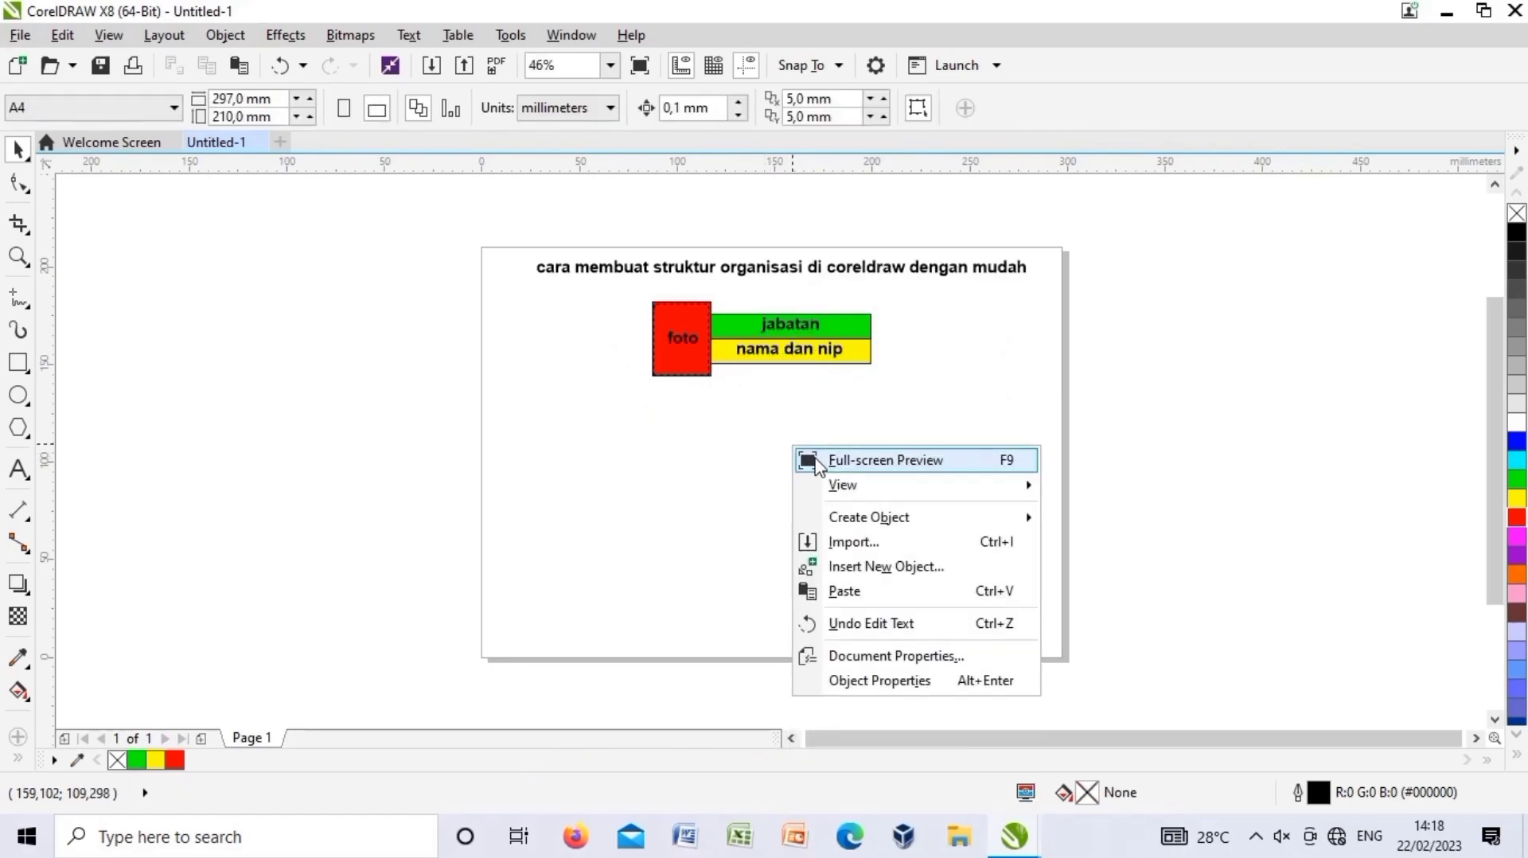
left_click(845, 591)
left_click_drag(754, 341, 608, 419)
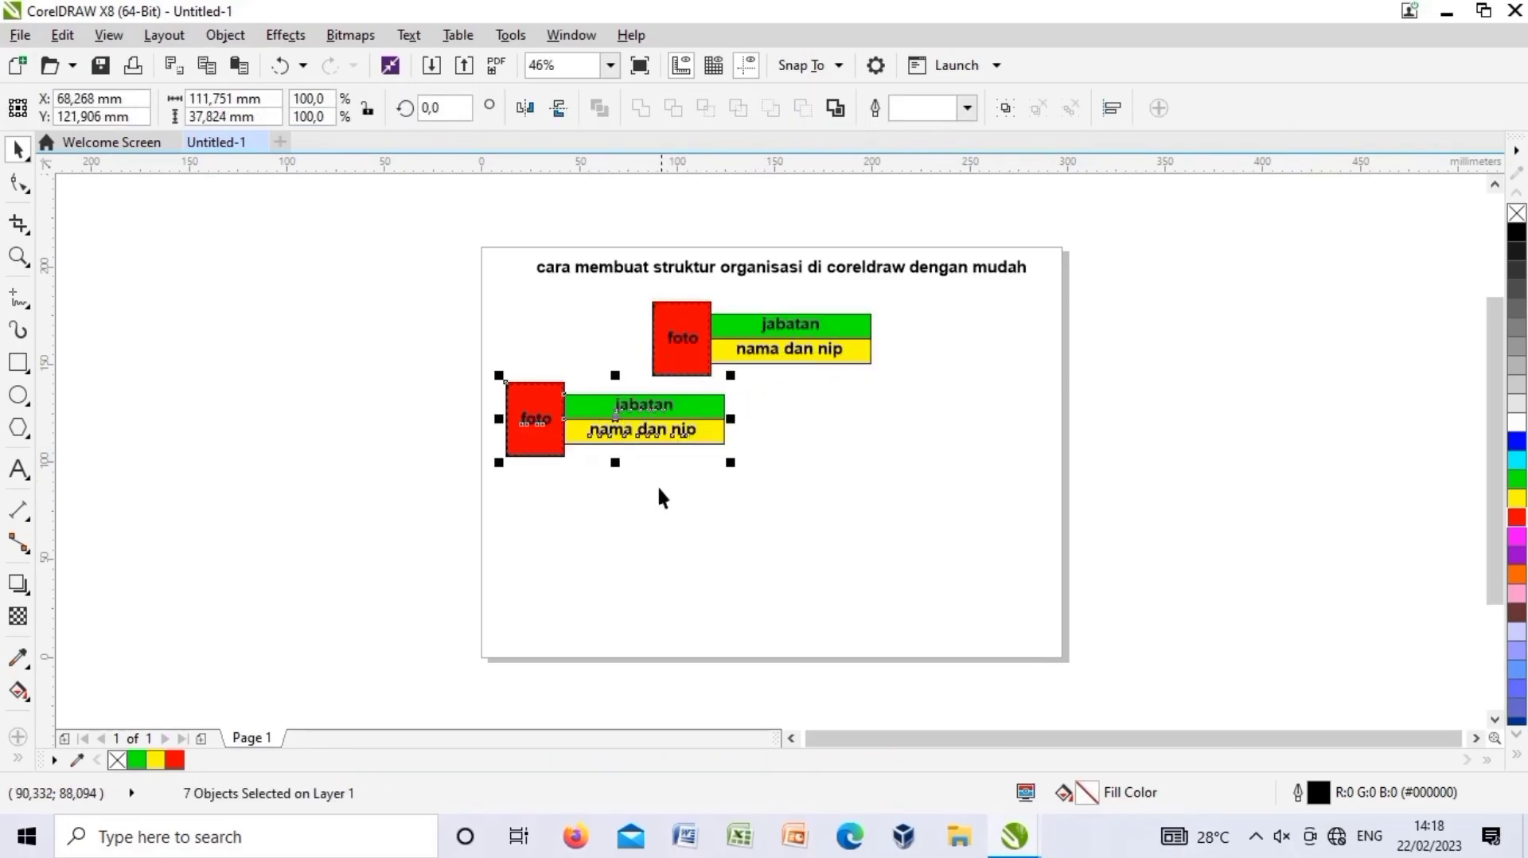
left_click(661, 487)
right_click(885, 488)
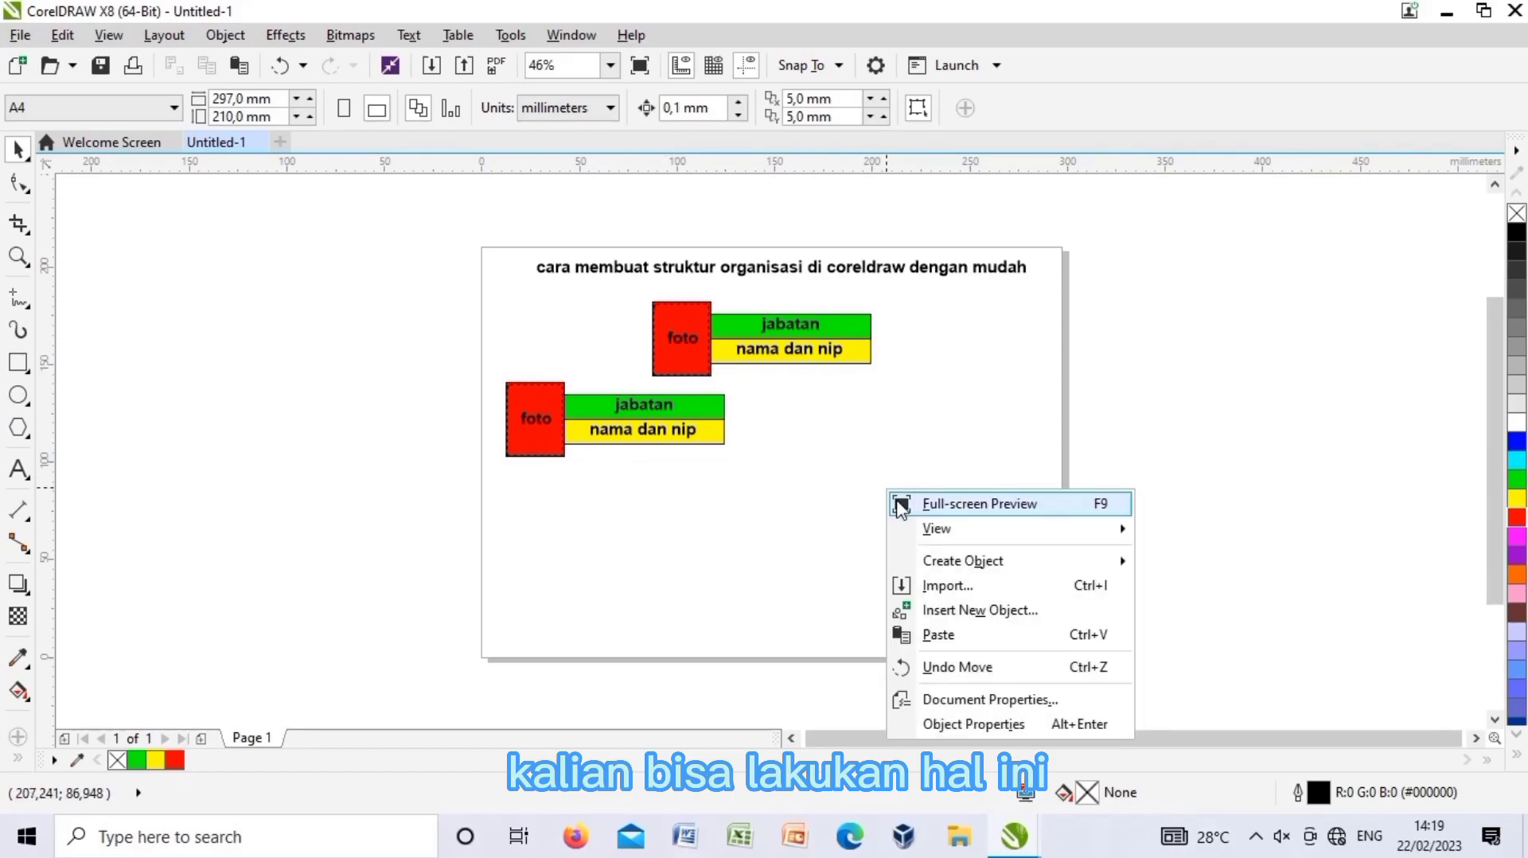
left_click(939, 632)
left_click_drag(762, 358, 921, 425)
left_click(837, 517)
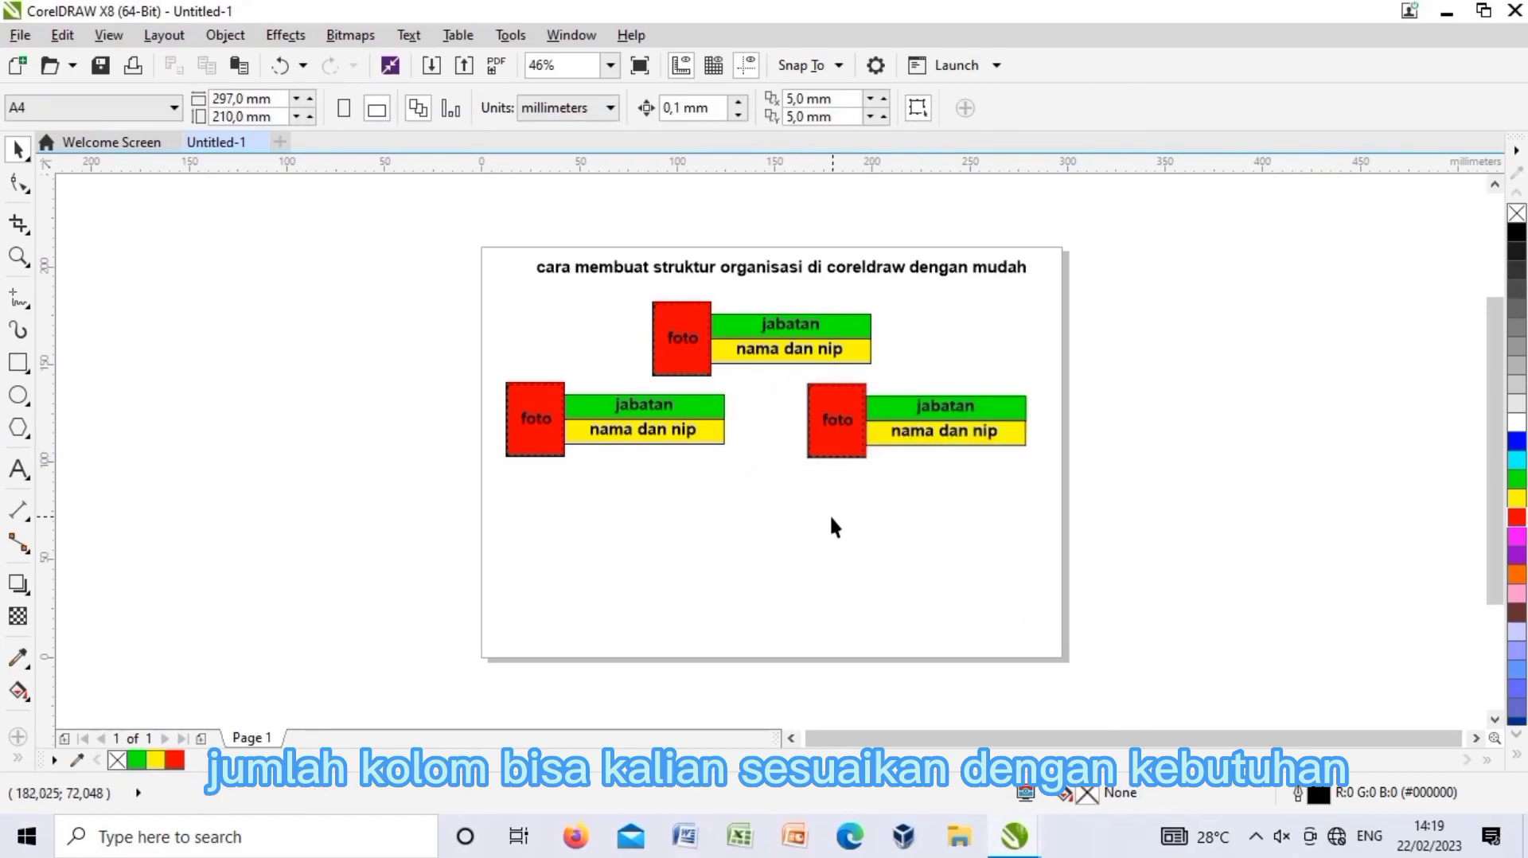
Paste two more copies at the lower-left and lower-right of the page.
right_click(703, 559)
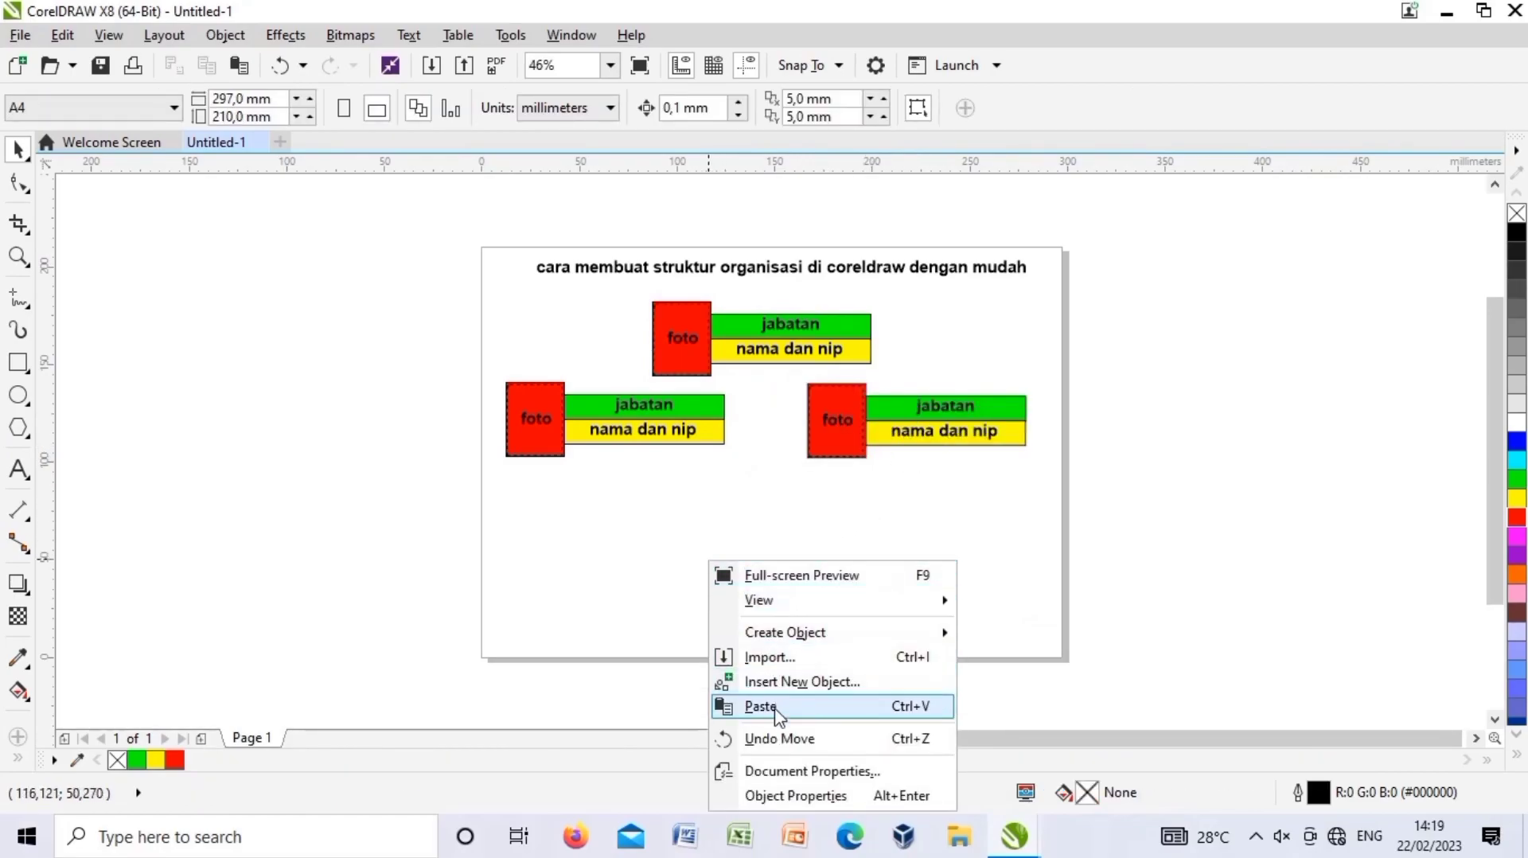
left_click(732, 706)
left_click_drag(761, 342, 679, 550)
left_click(847, 530)
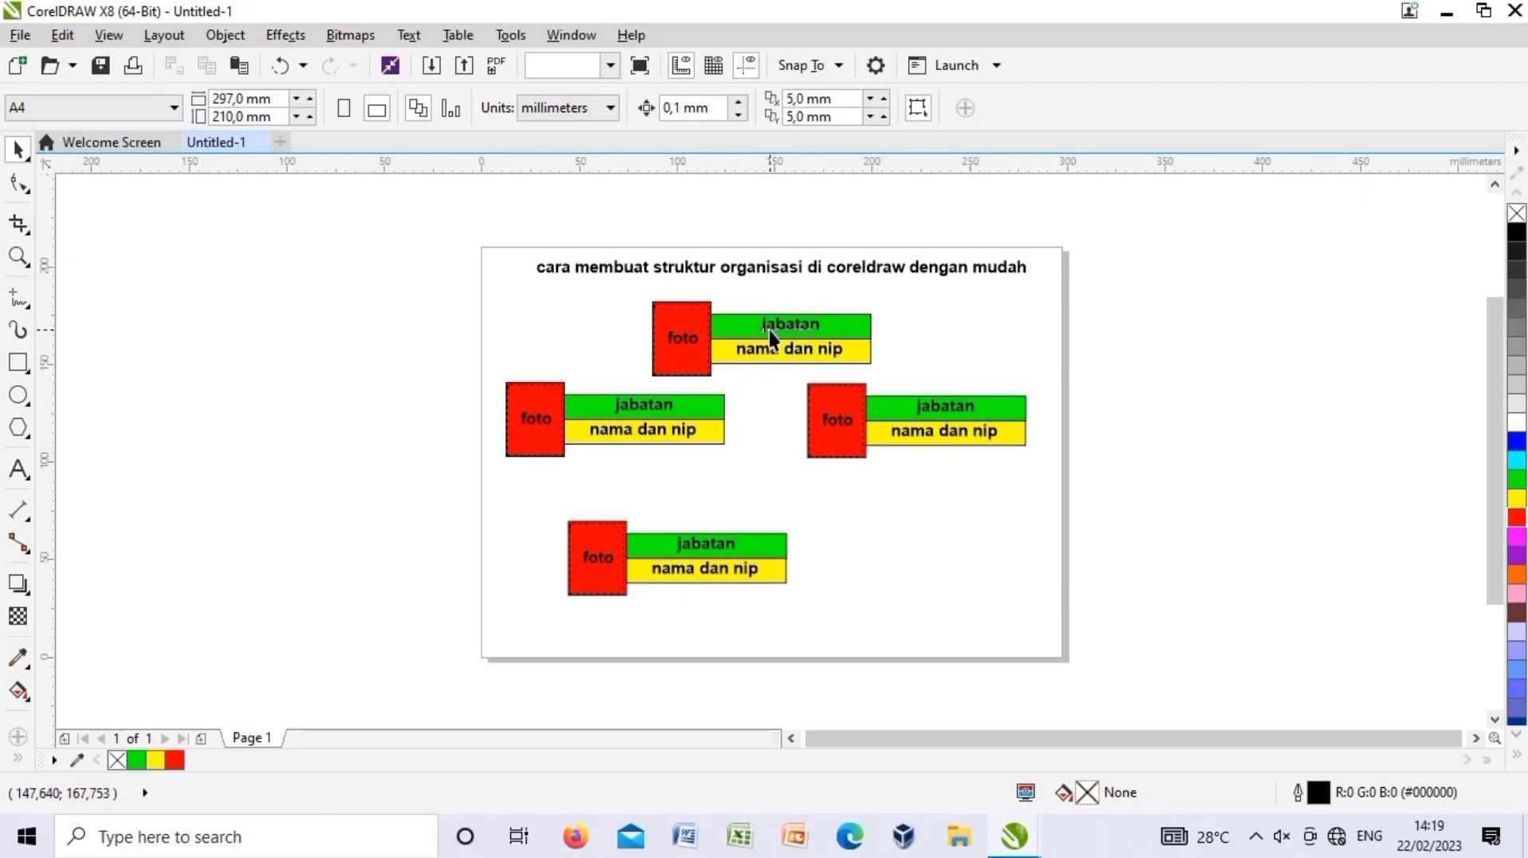
right_click(769, 331)
key("Escape")
right_click(845, 547)
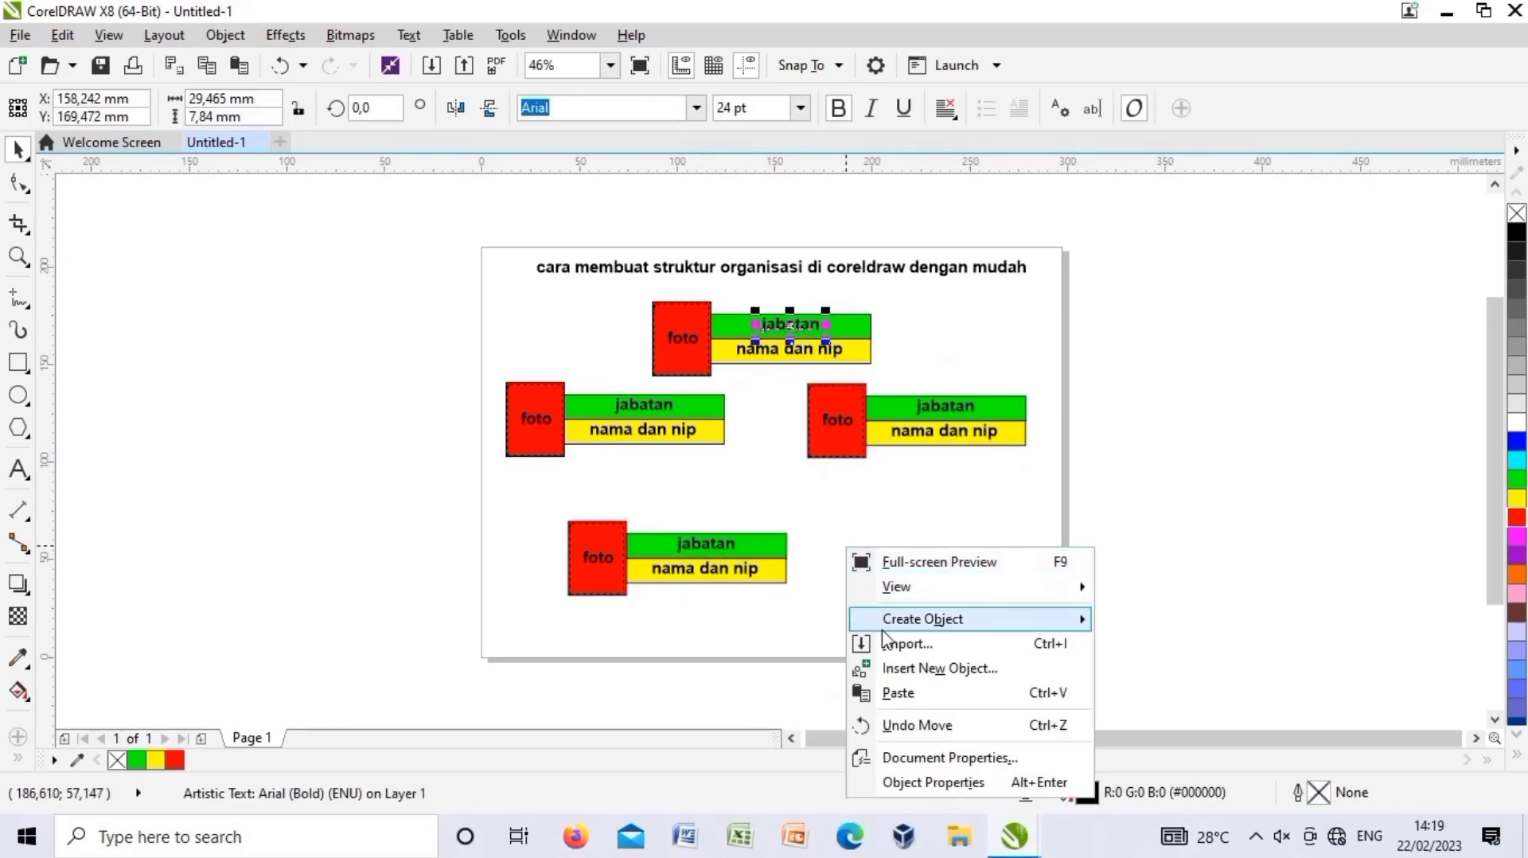
left_click(898, 693)
left_click_drag(764, 349, 925, 547)
left_click(772, 480)
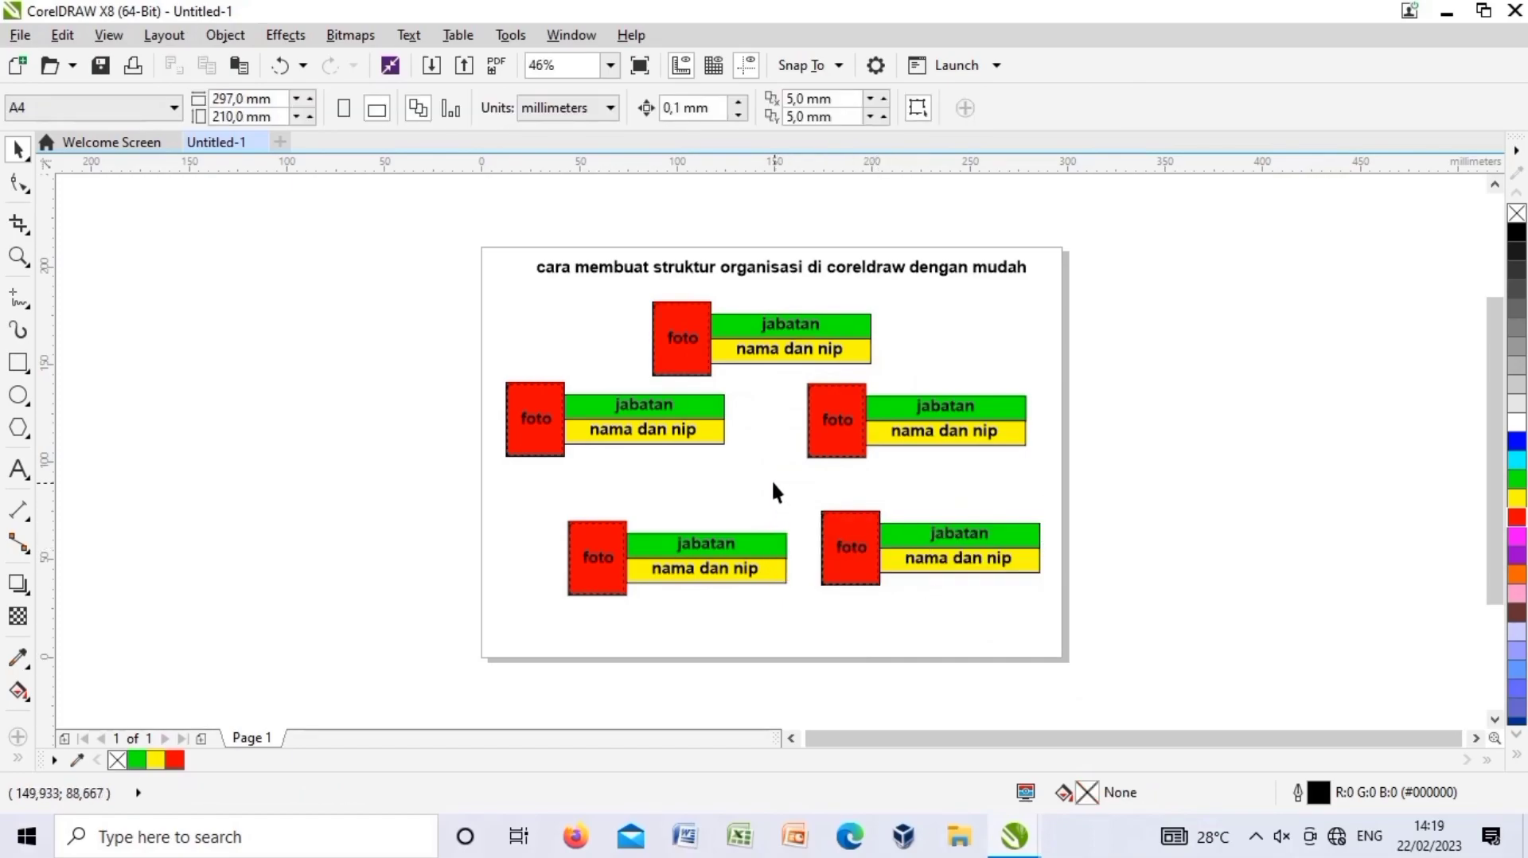
Relabel the lower-left block's green bar 'murid' and type a student's name in its yellow bar.
left_click(720, 543)
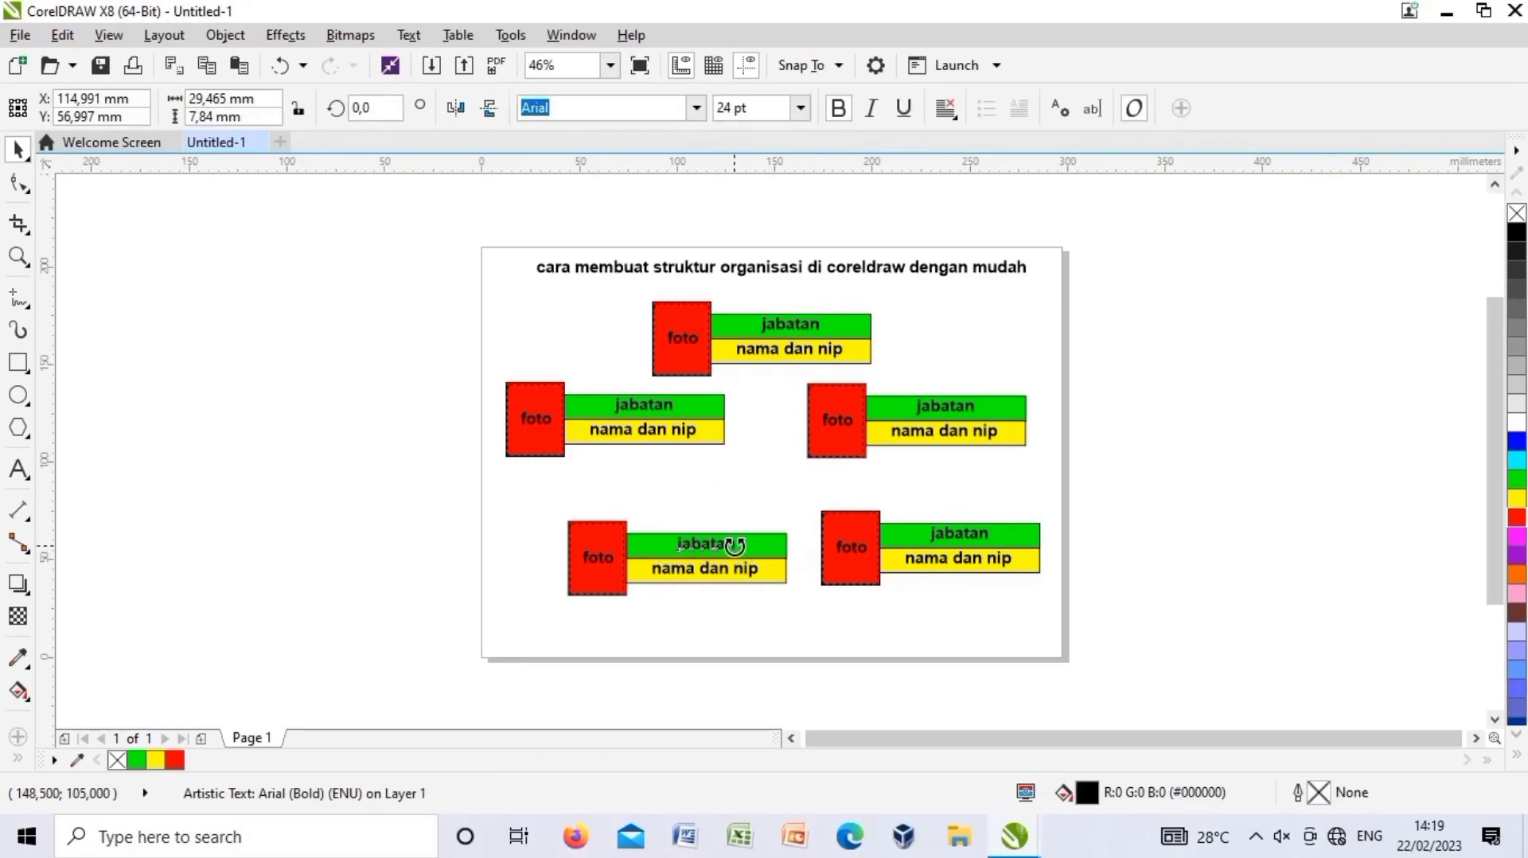
double_click(732, 547)
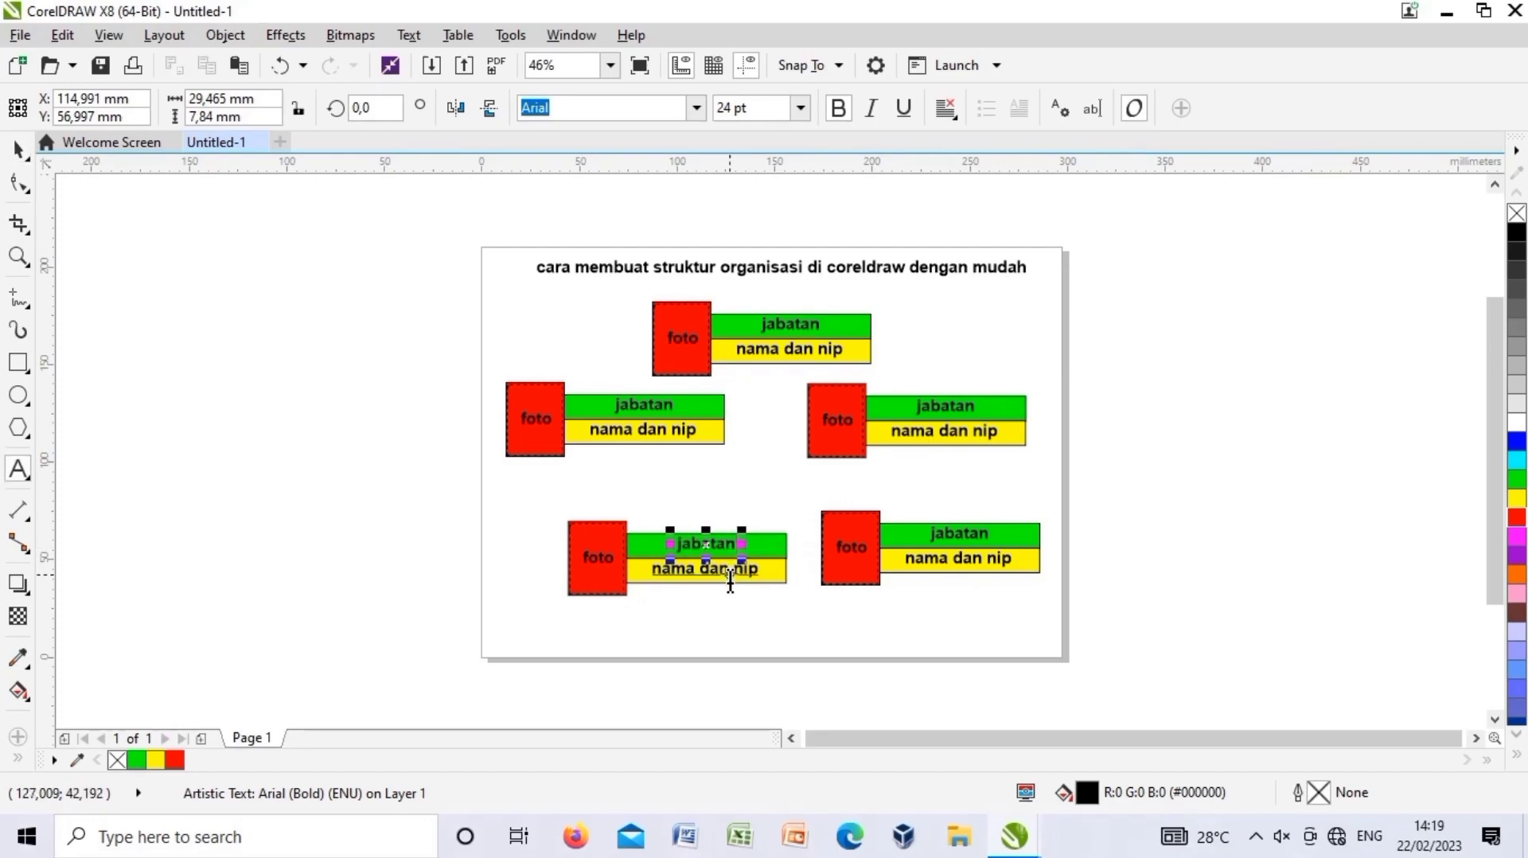
key("BackSpace")
key("BackSpace")
key("BackSpace")
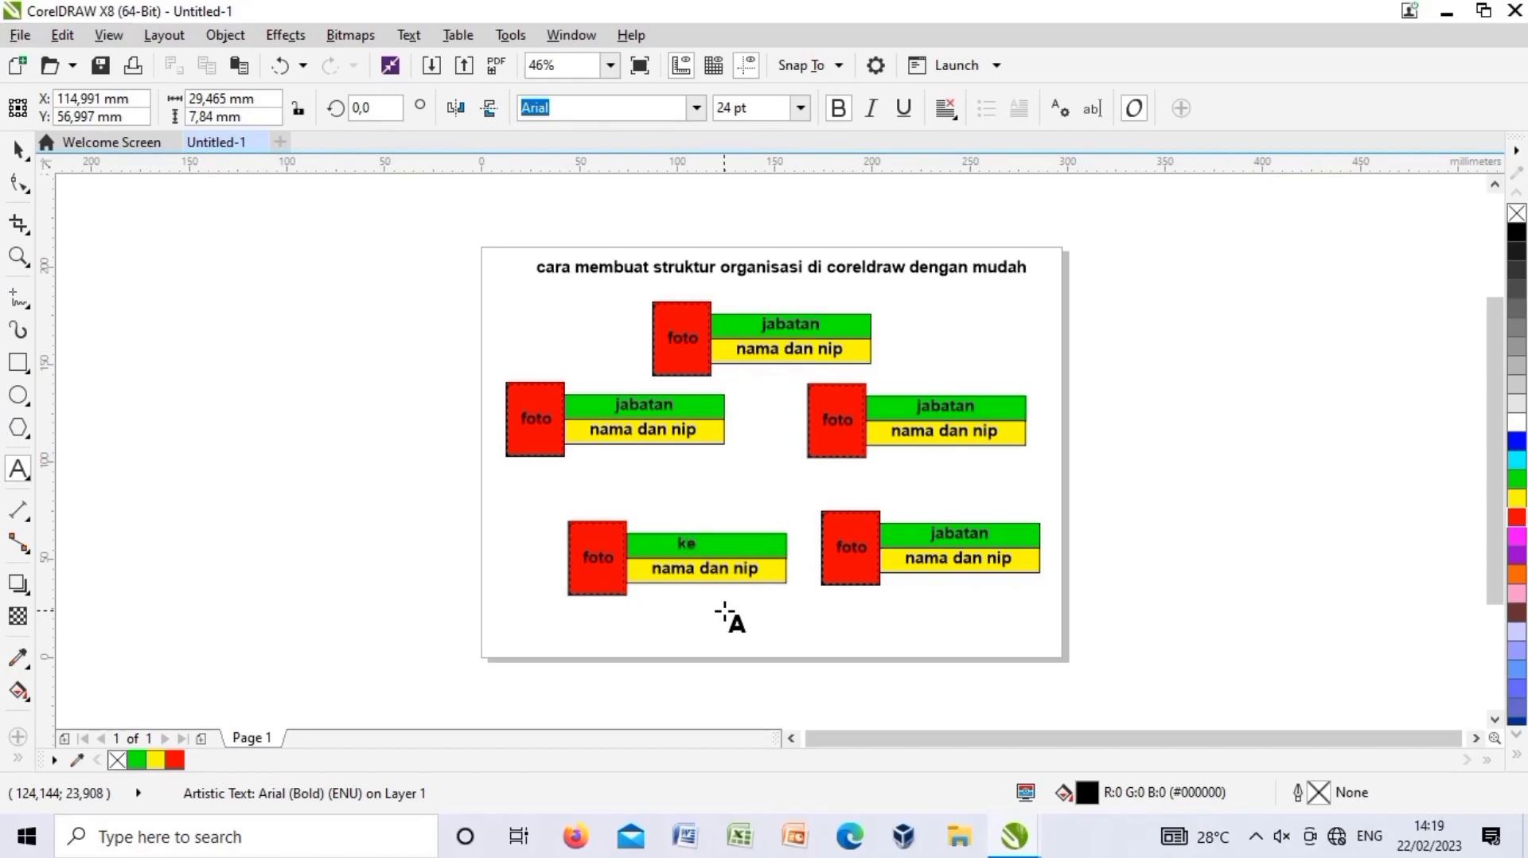
key("ctrl+space")
left_click(752, 568)
double_click(760, 570)
key("BackSpace")
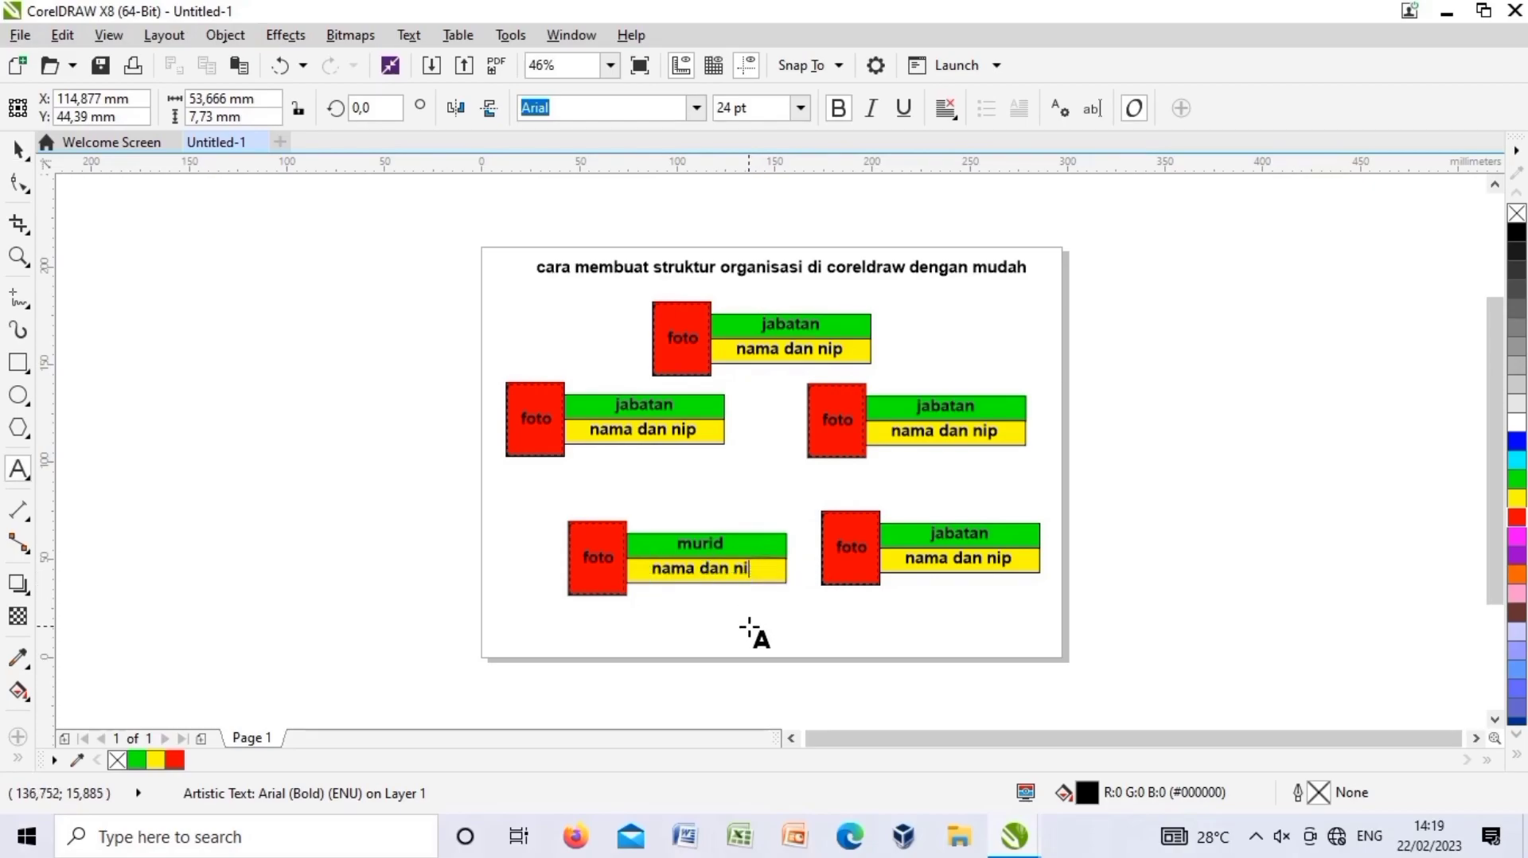
key("ctrl+space")
Relabel the lower-right block 'murid' and enter a second student's name beneath.
double_click(985, 532)
key("BackSpace")
key("BackSpace")
key("BackSpace")
key("BackSpace")
key("BackSpace")
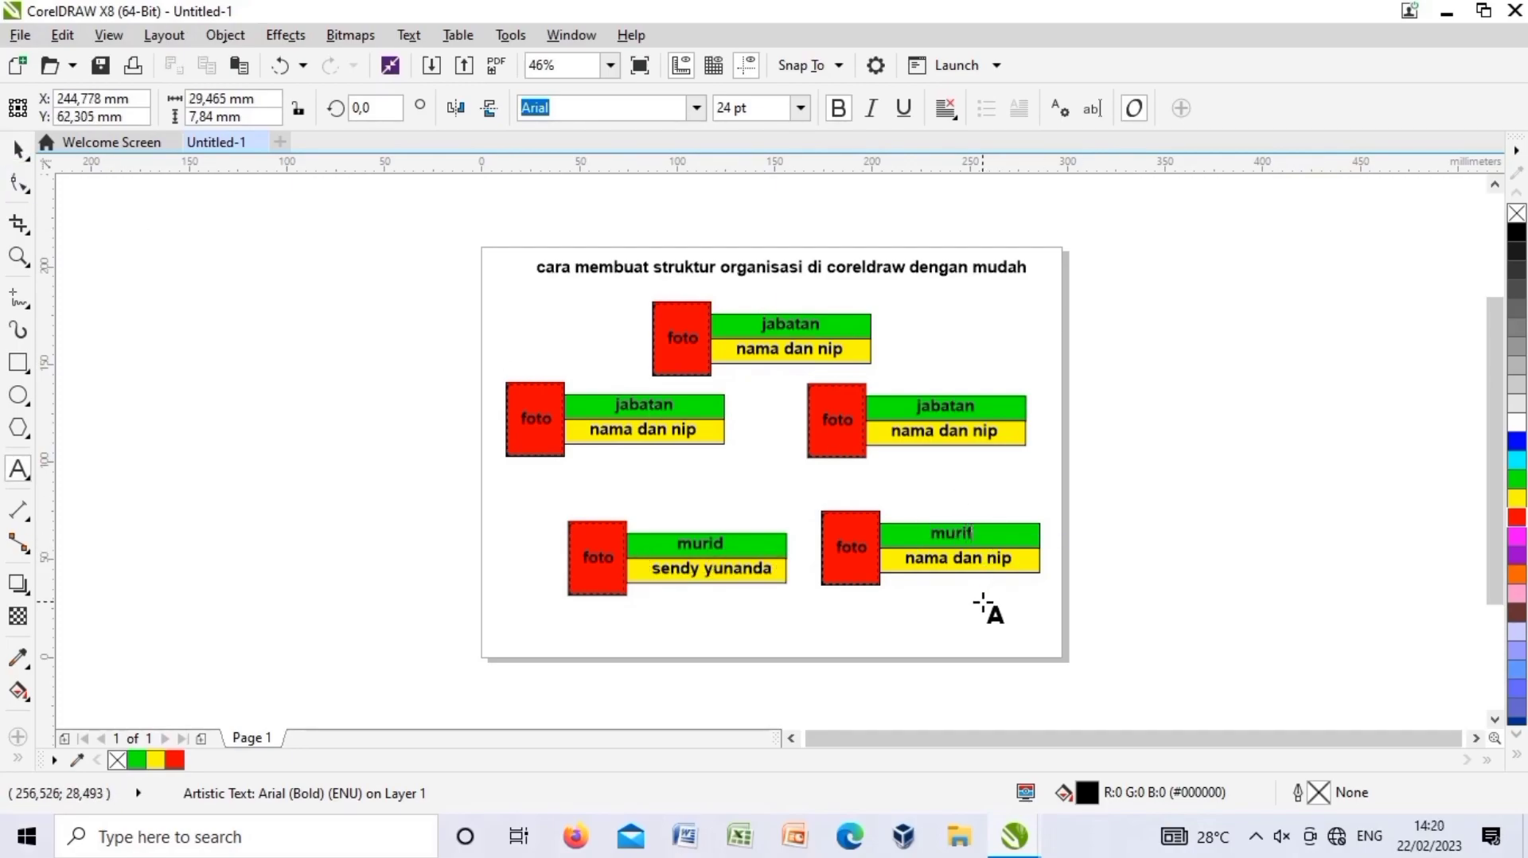
key("ctrl+space")
left_click(1000, 561)
double_click(1000, 561)
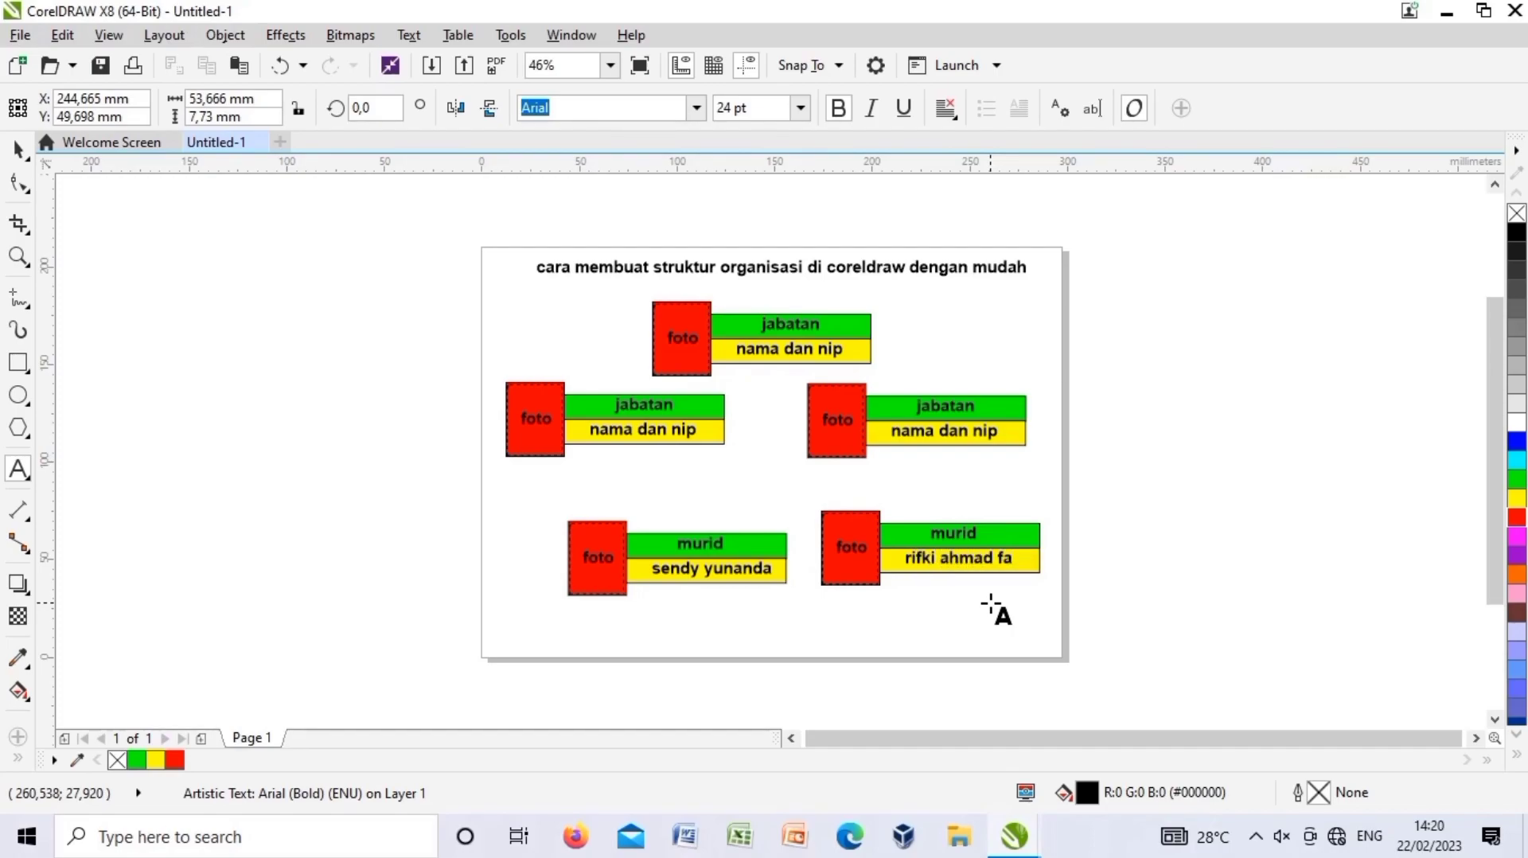
key("Escape")
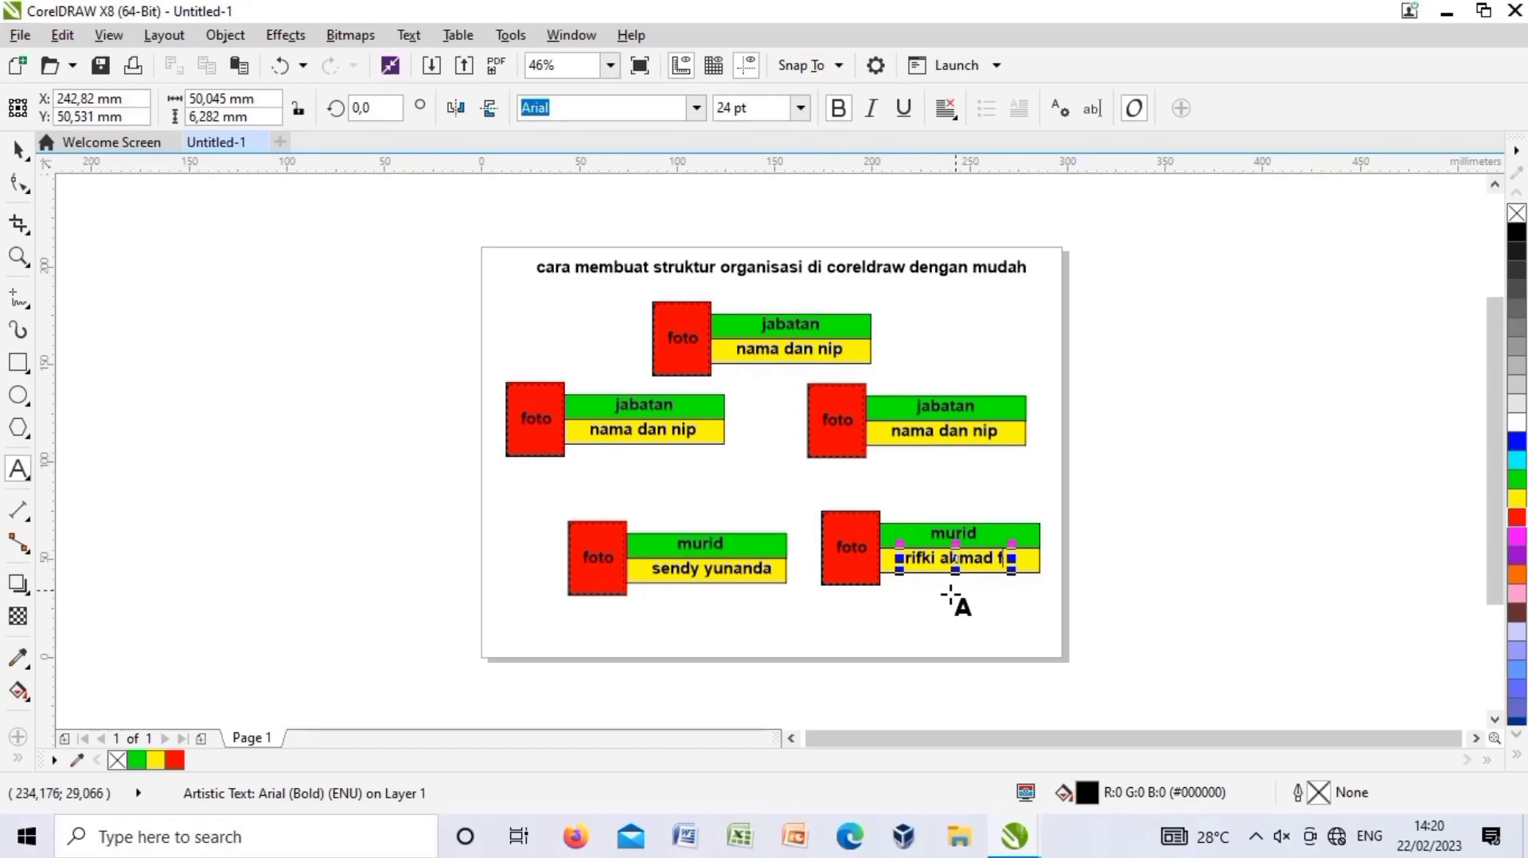
mouse_move(953, 564)
left_mouse_down()
mouse_move(972, 556)
mouse_move(978, 573)
mouse_move(970, 560)
left_mouse_up()
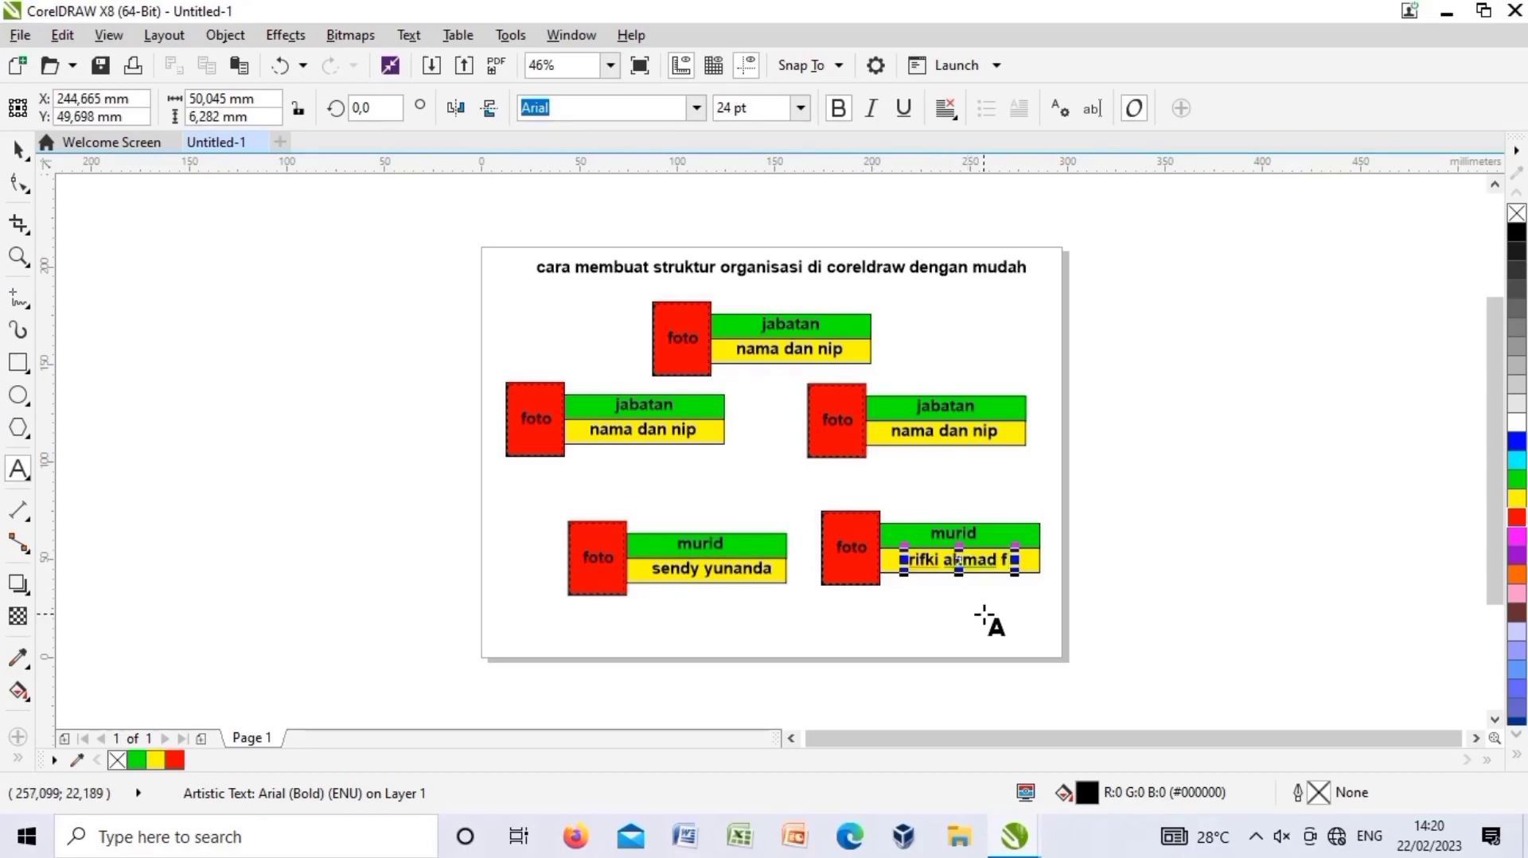
left_click(985, 614)
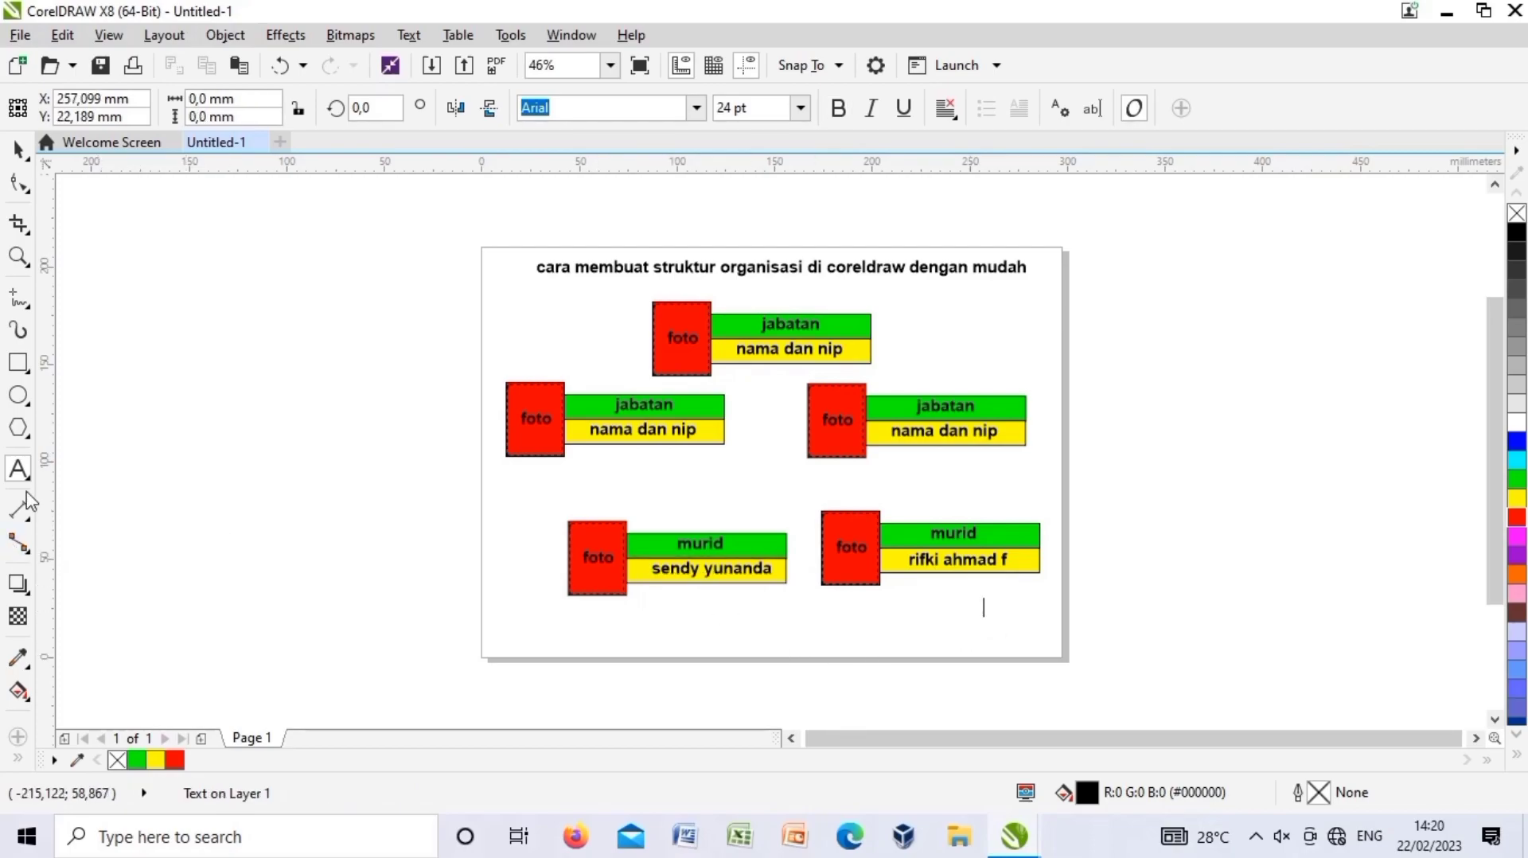
Draw connector lines from the top block to the left and right middle blocks.
left_click(15, 544)
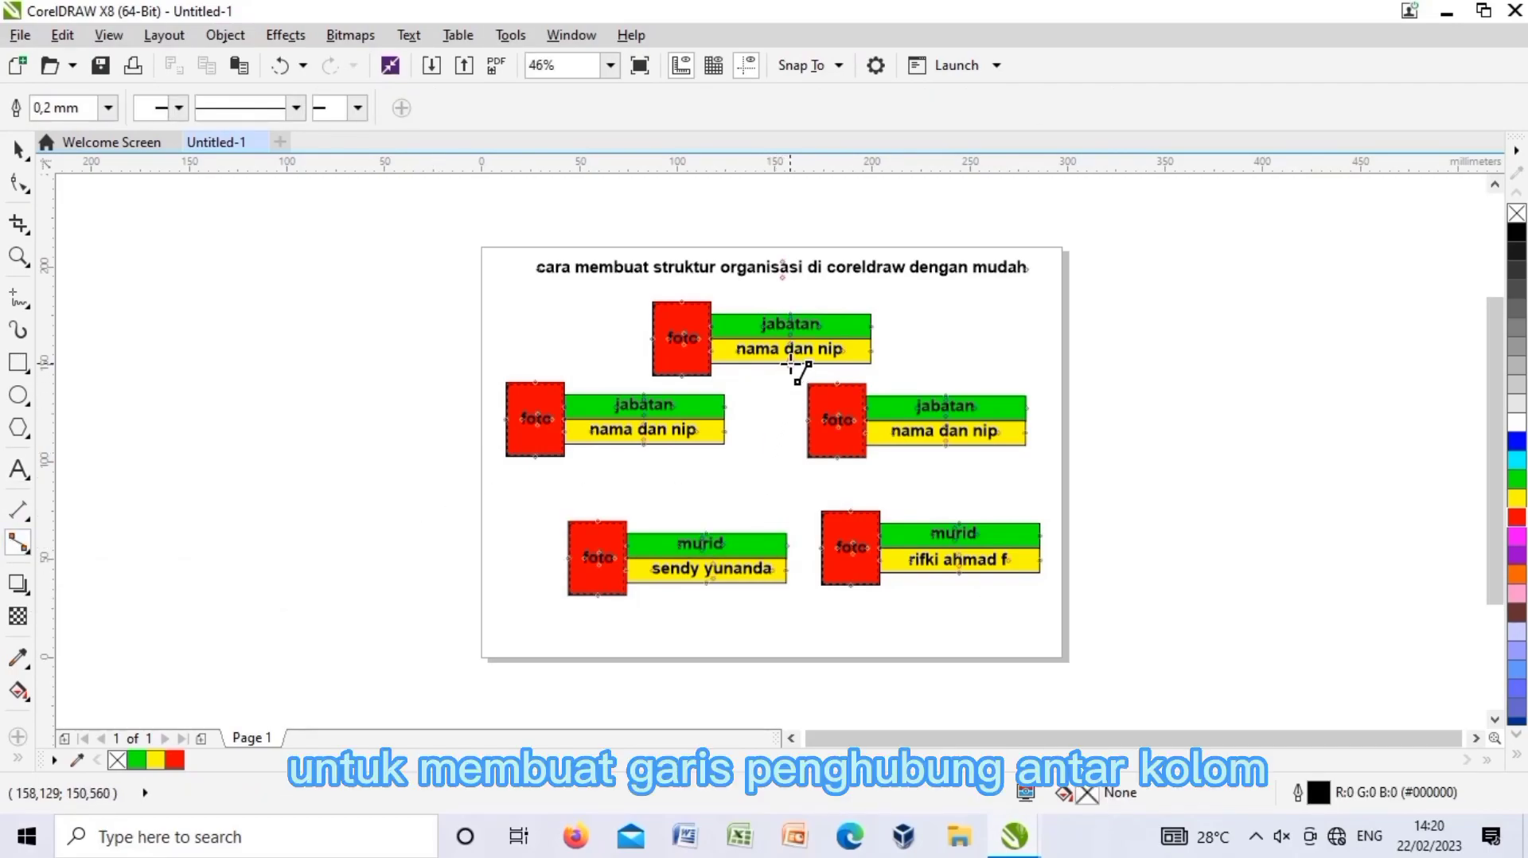
left_click_drag(869, 368, 946, 396)
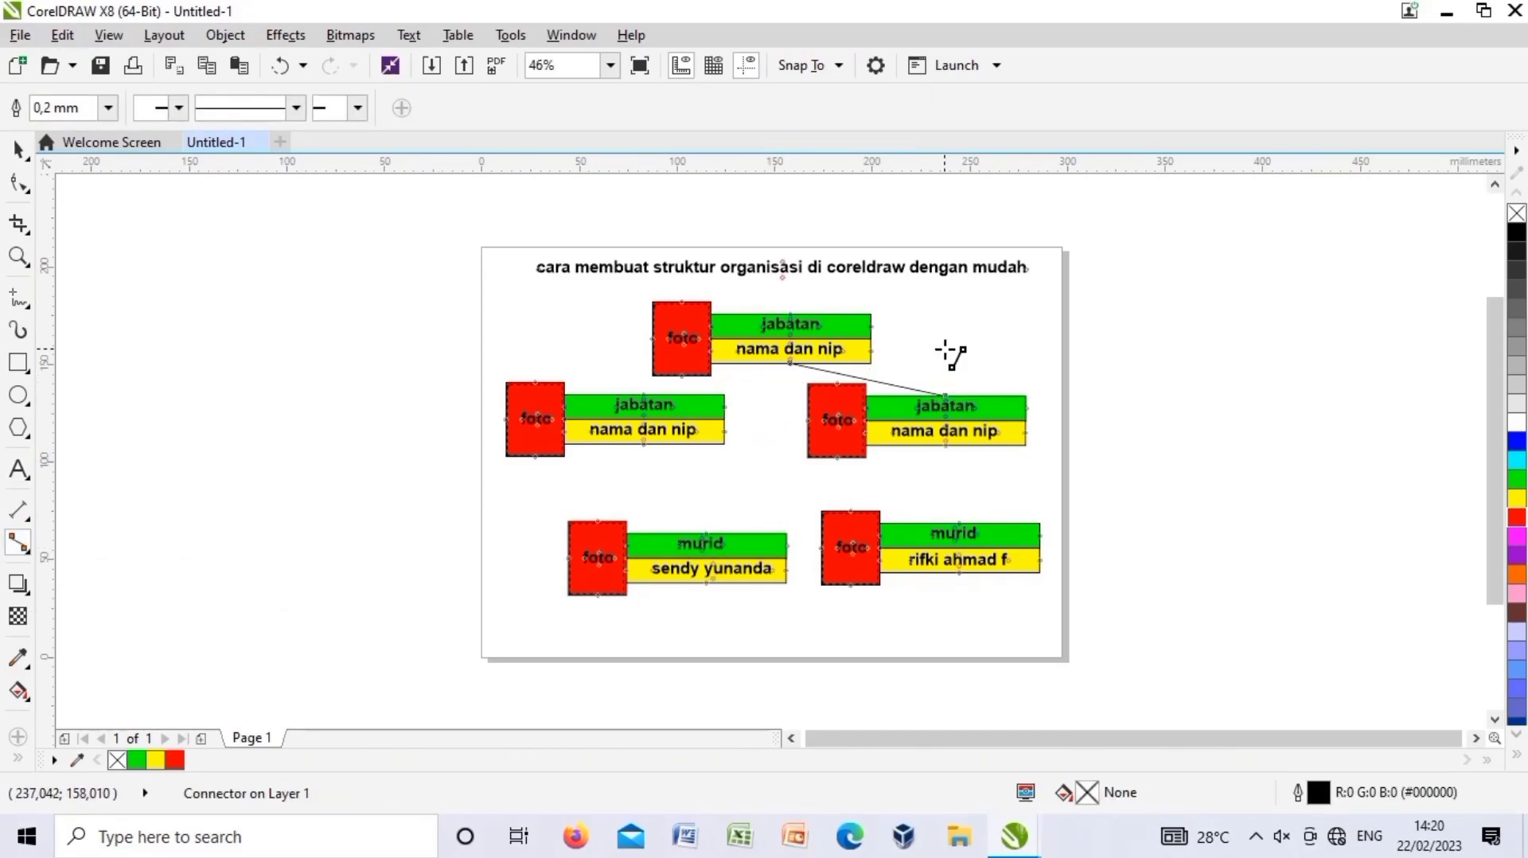
mouse_move(790, 363)
left_mouse_down()
mouse_move(656, 407)
mouse_move(751, 361)
mouse_move(792, 363)
left_mouse_up()
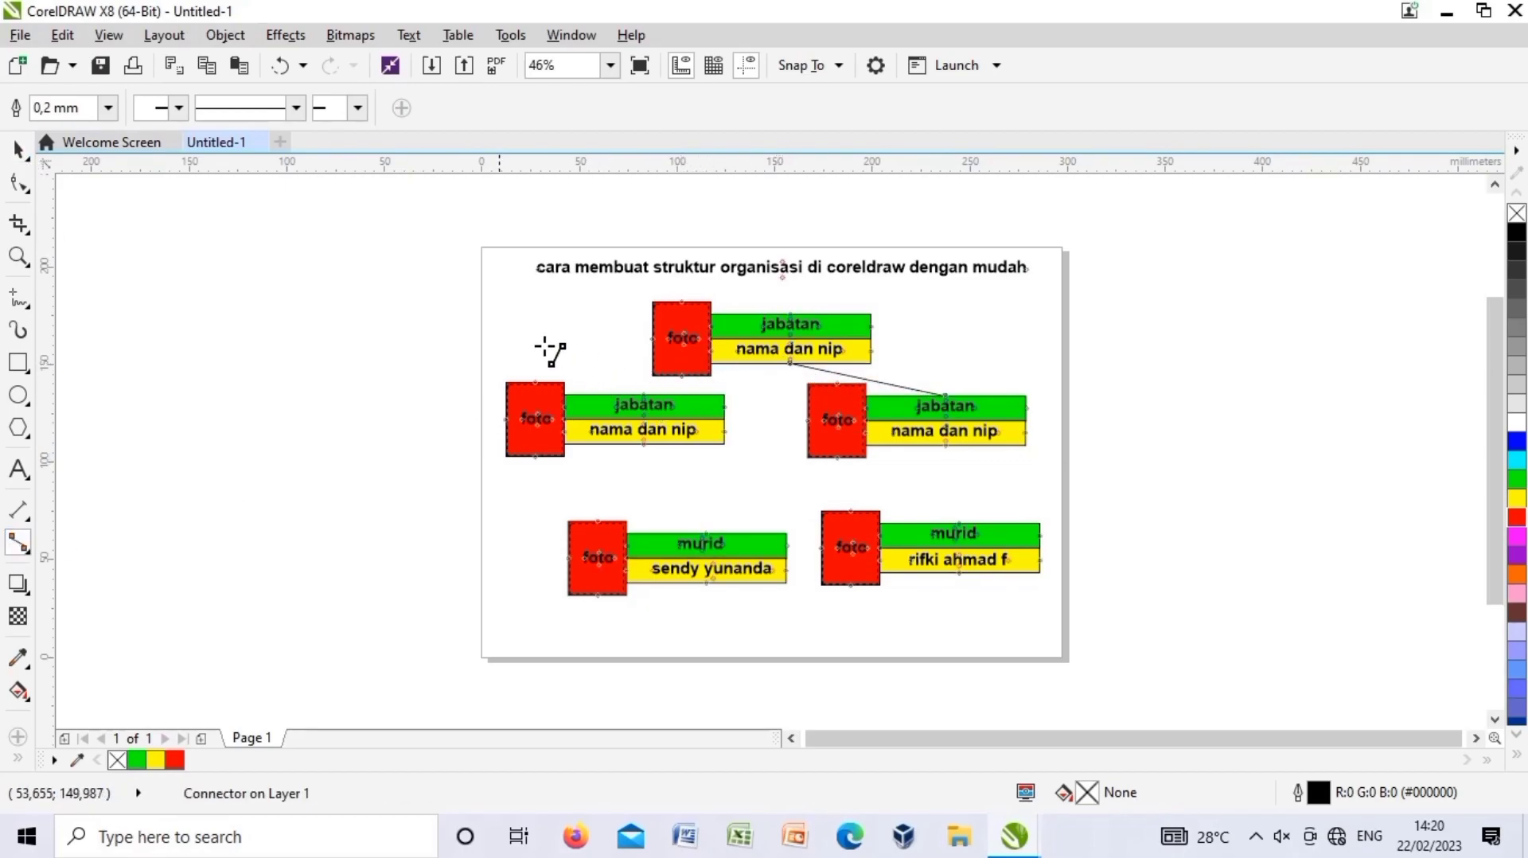
left_click(18, 542)
left_click_drag(621, 394, 790, 365)
key("Escape")
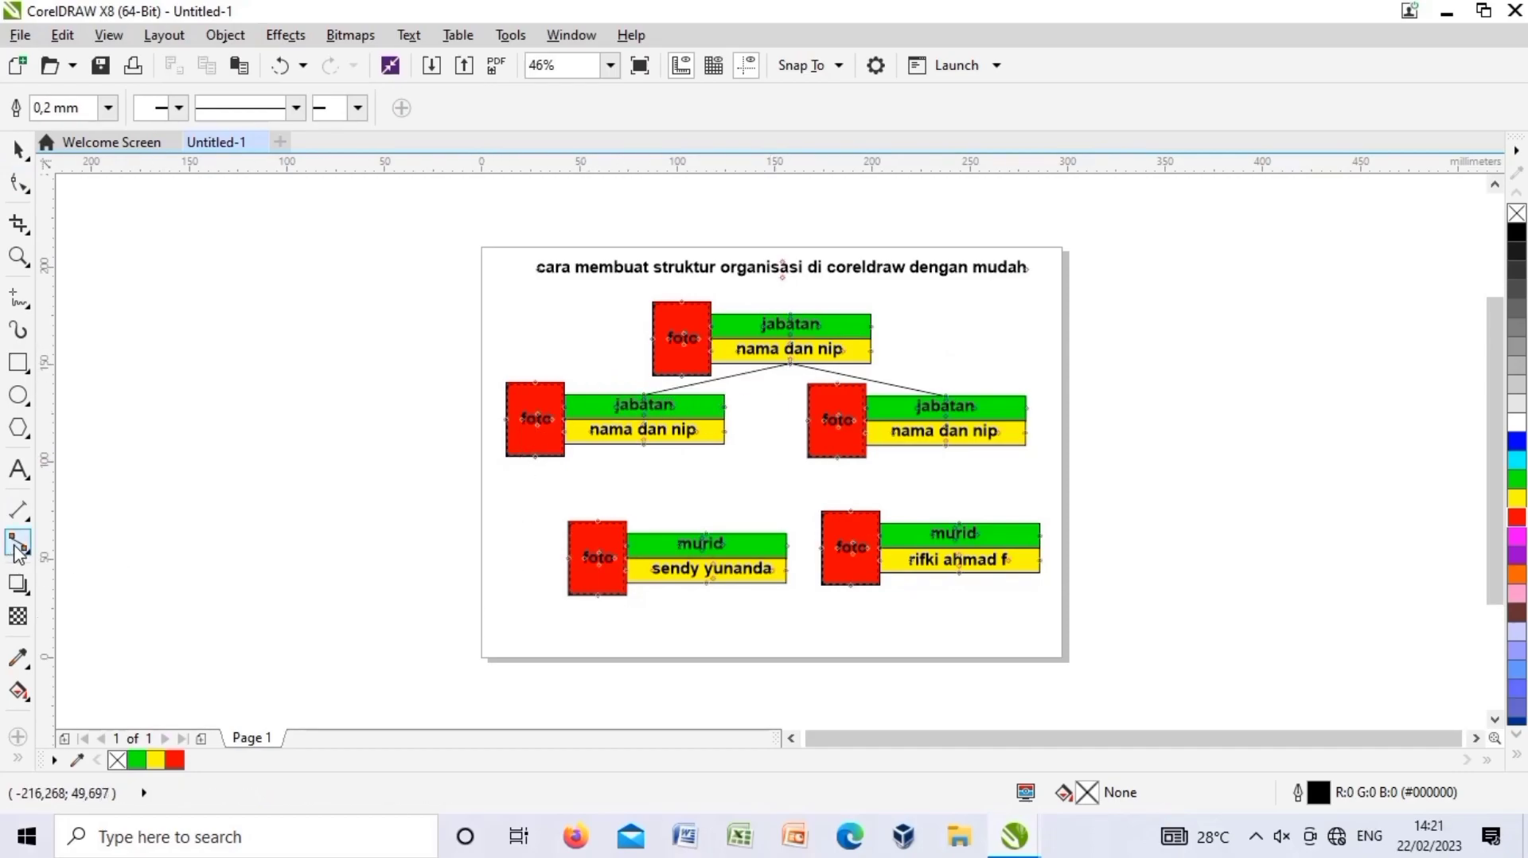
Connect the top block to the lower-left block and the right block to the lower-right block.
left_click_drag(791, 366, 706, 532)
left_click(21, 159)
left_click(17, 541)
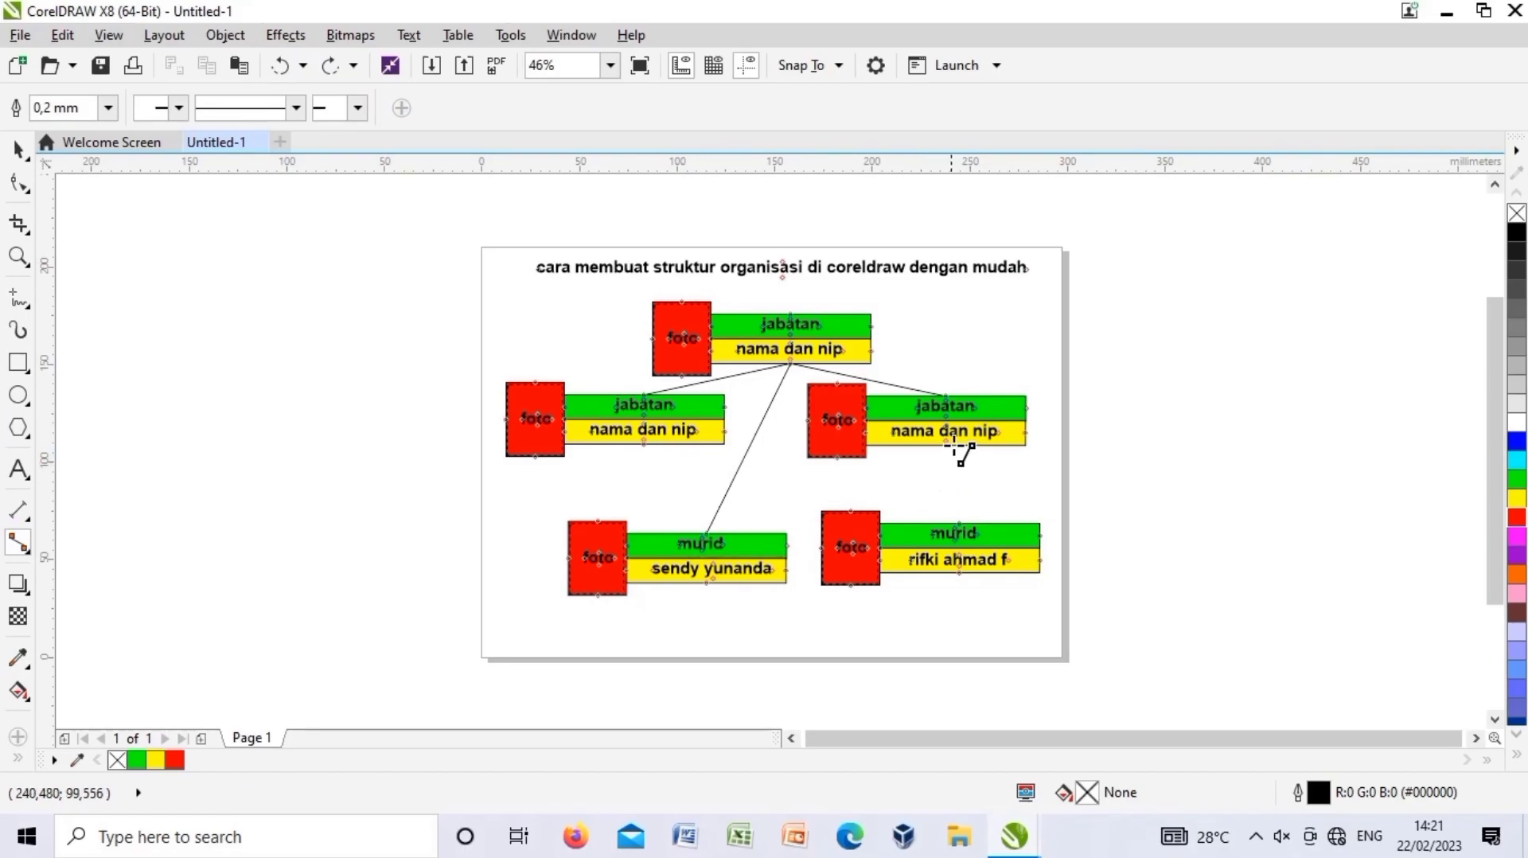
left_click_drag(953, 517, 962, 538)
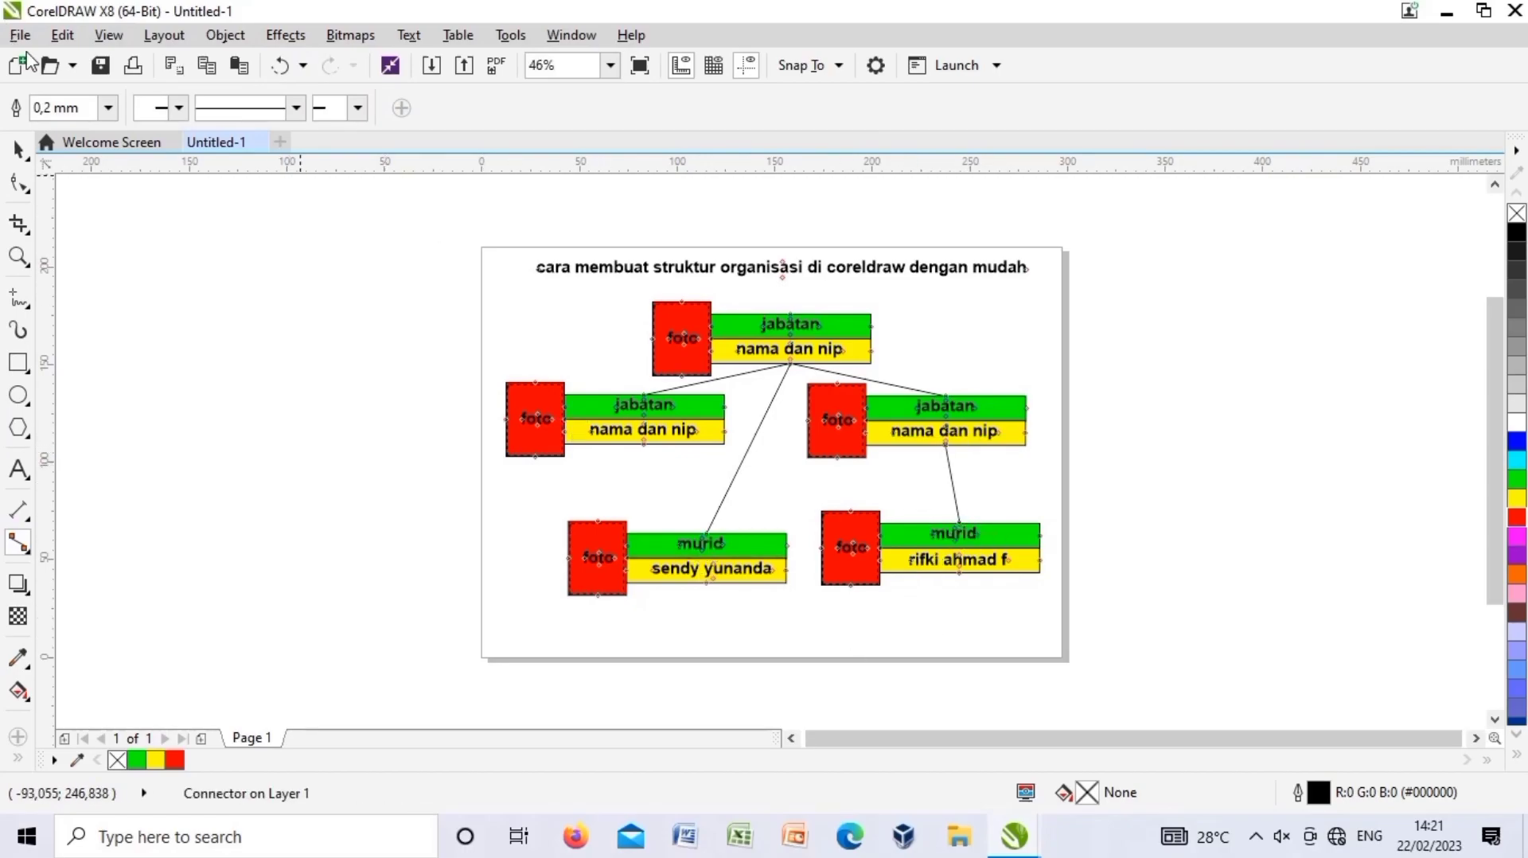
left_click(19, 150)
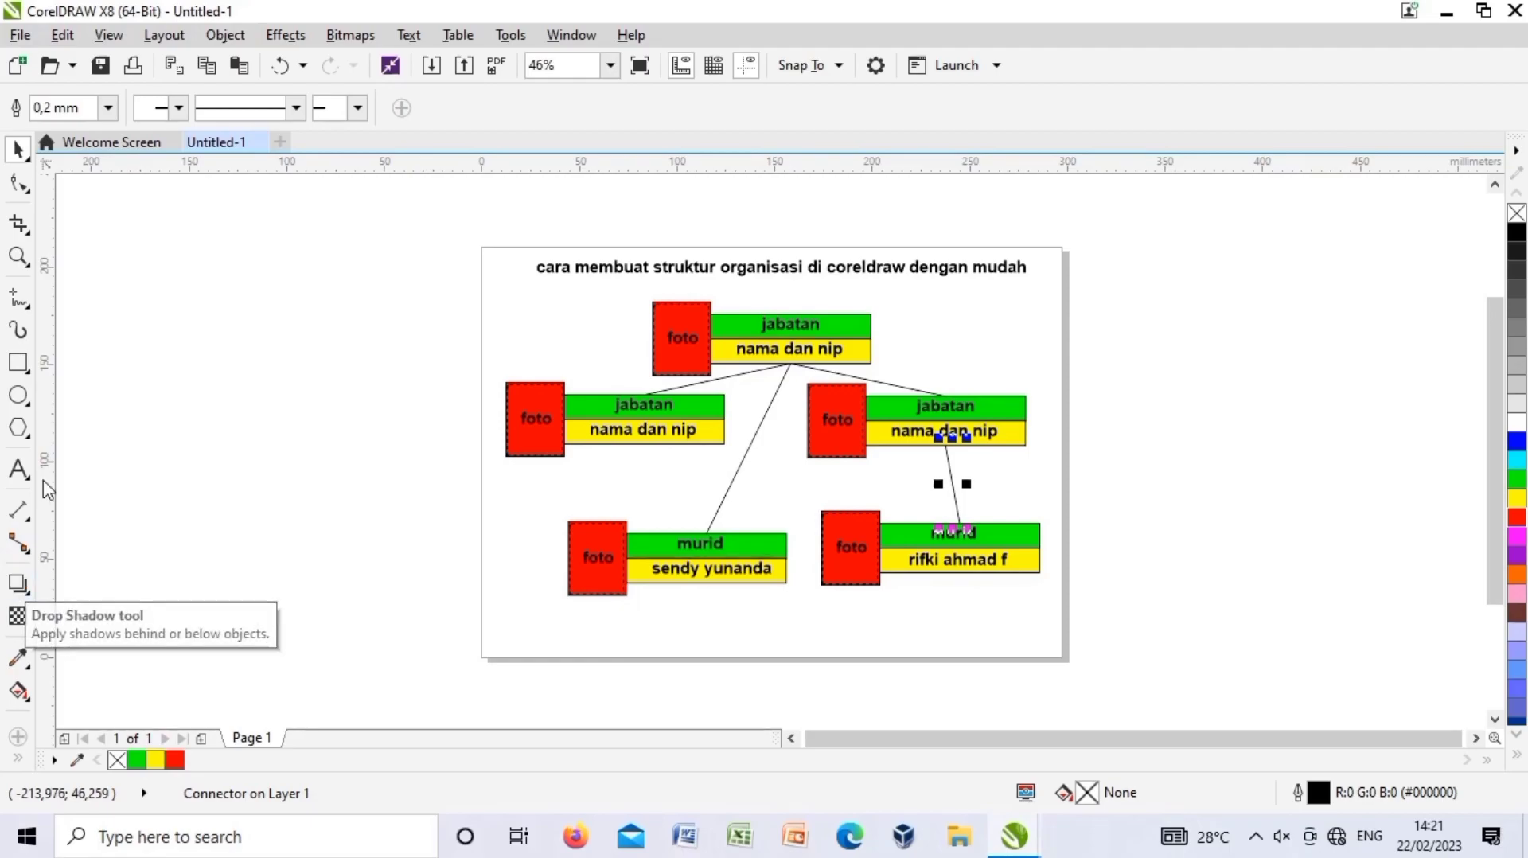
Draw a page-sized rectangle, fill it cyan and send it behind the org chart.
left_click(17, 363)
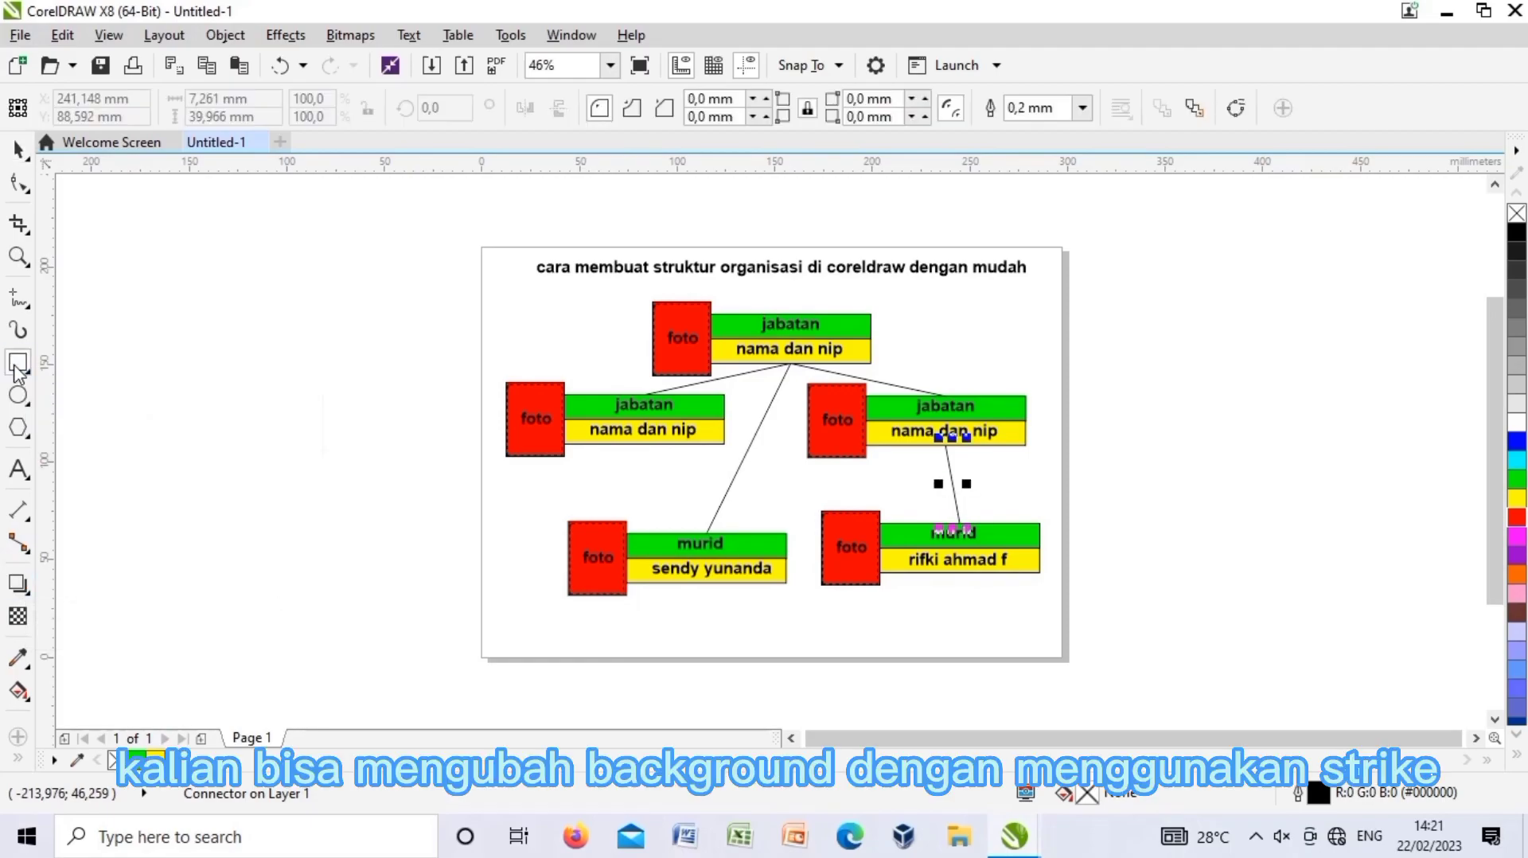
left_click(488, 263)
left_click_drag(490, 266, 1065, 660)
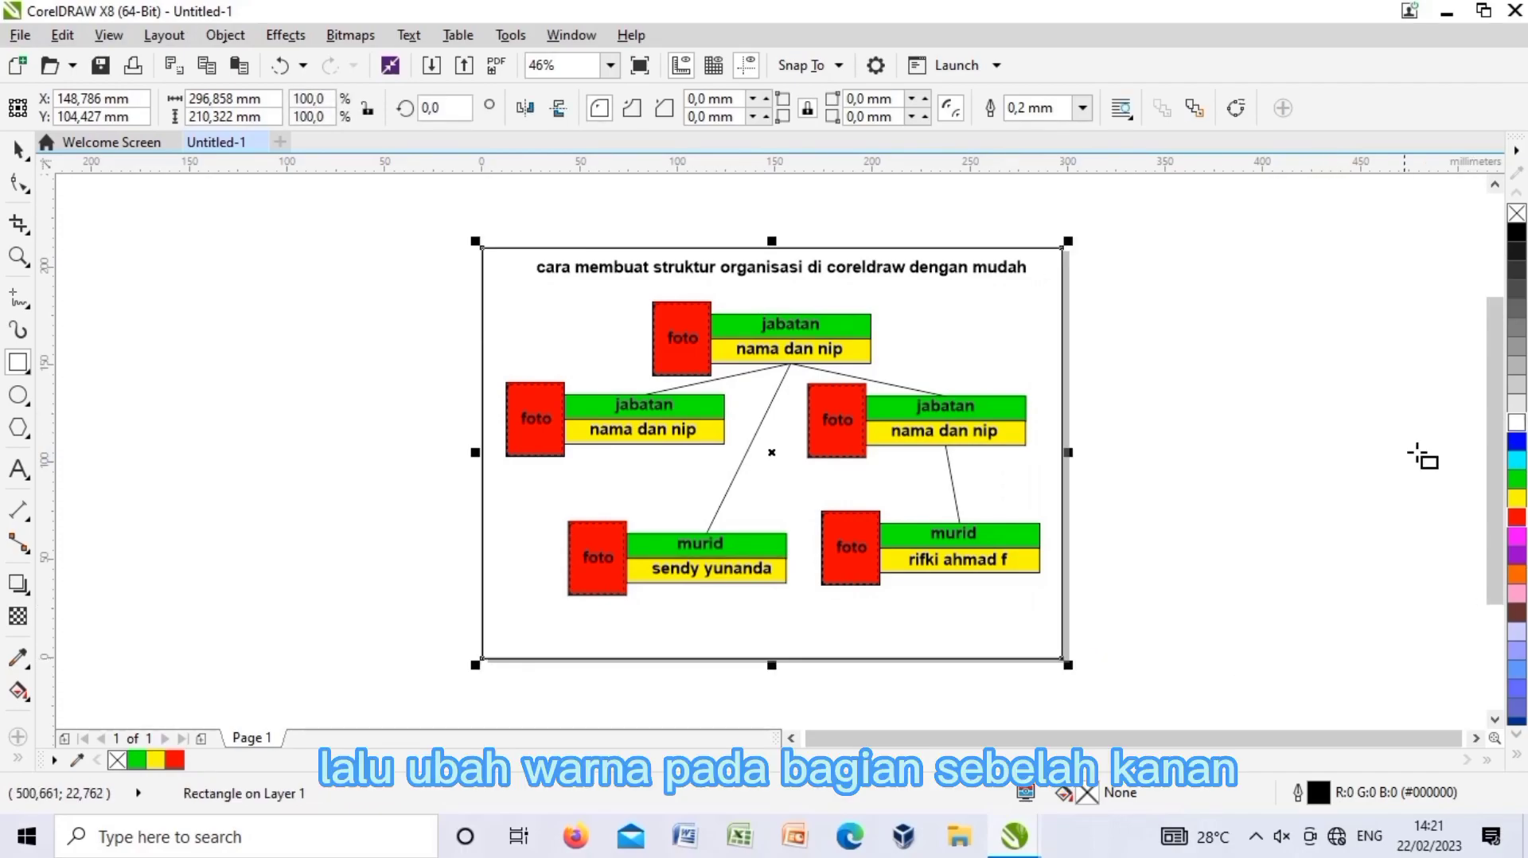
left_click(1517, 460)
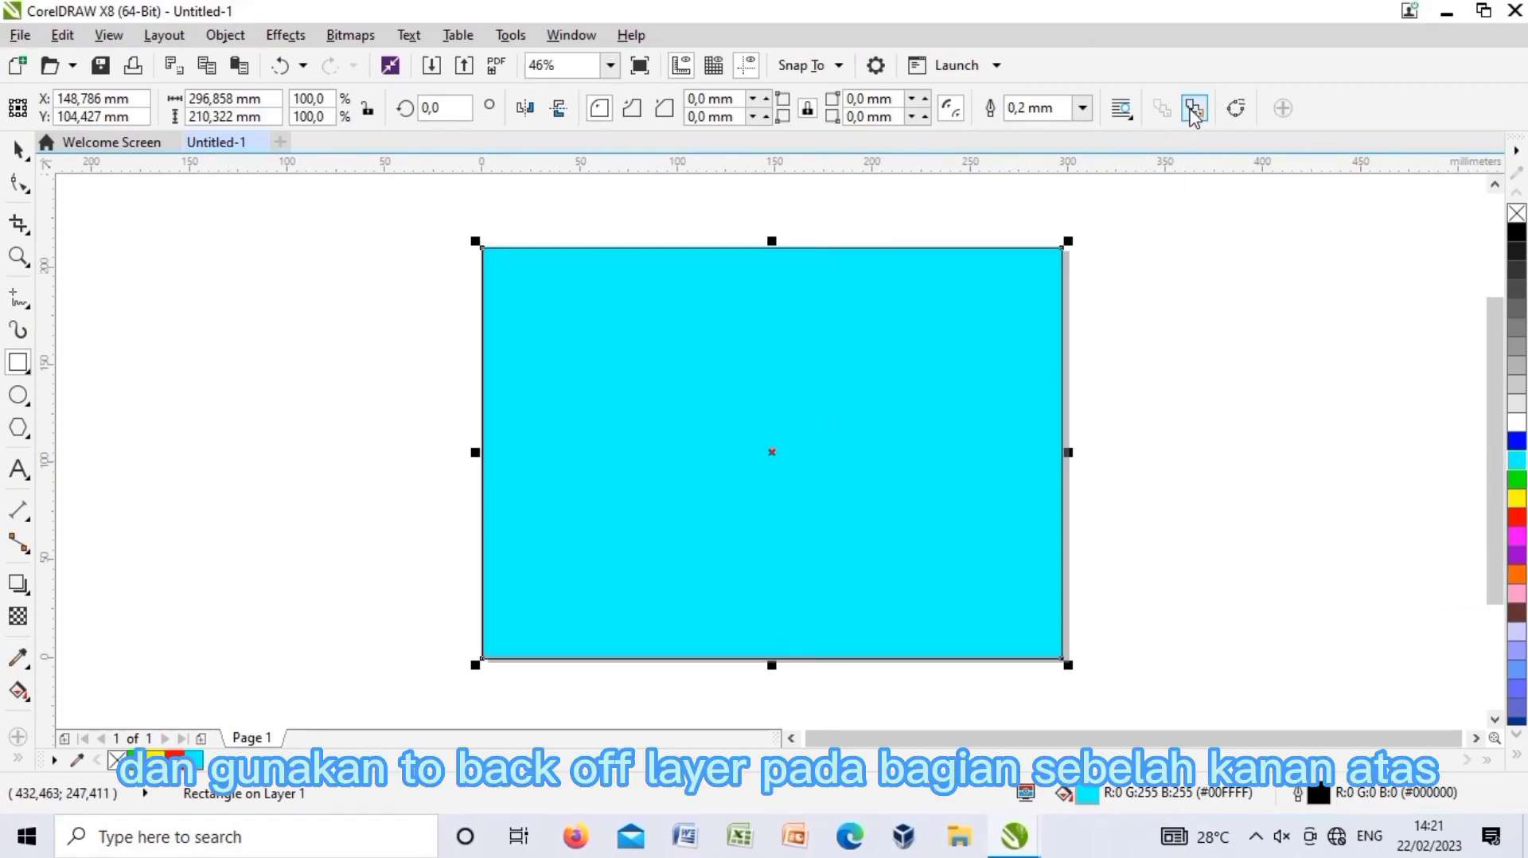
left_click(1194, 109)
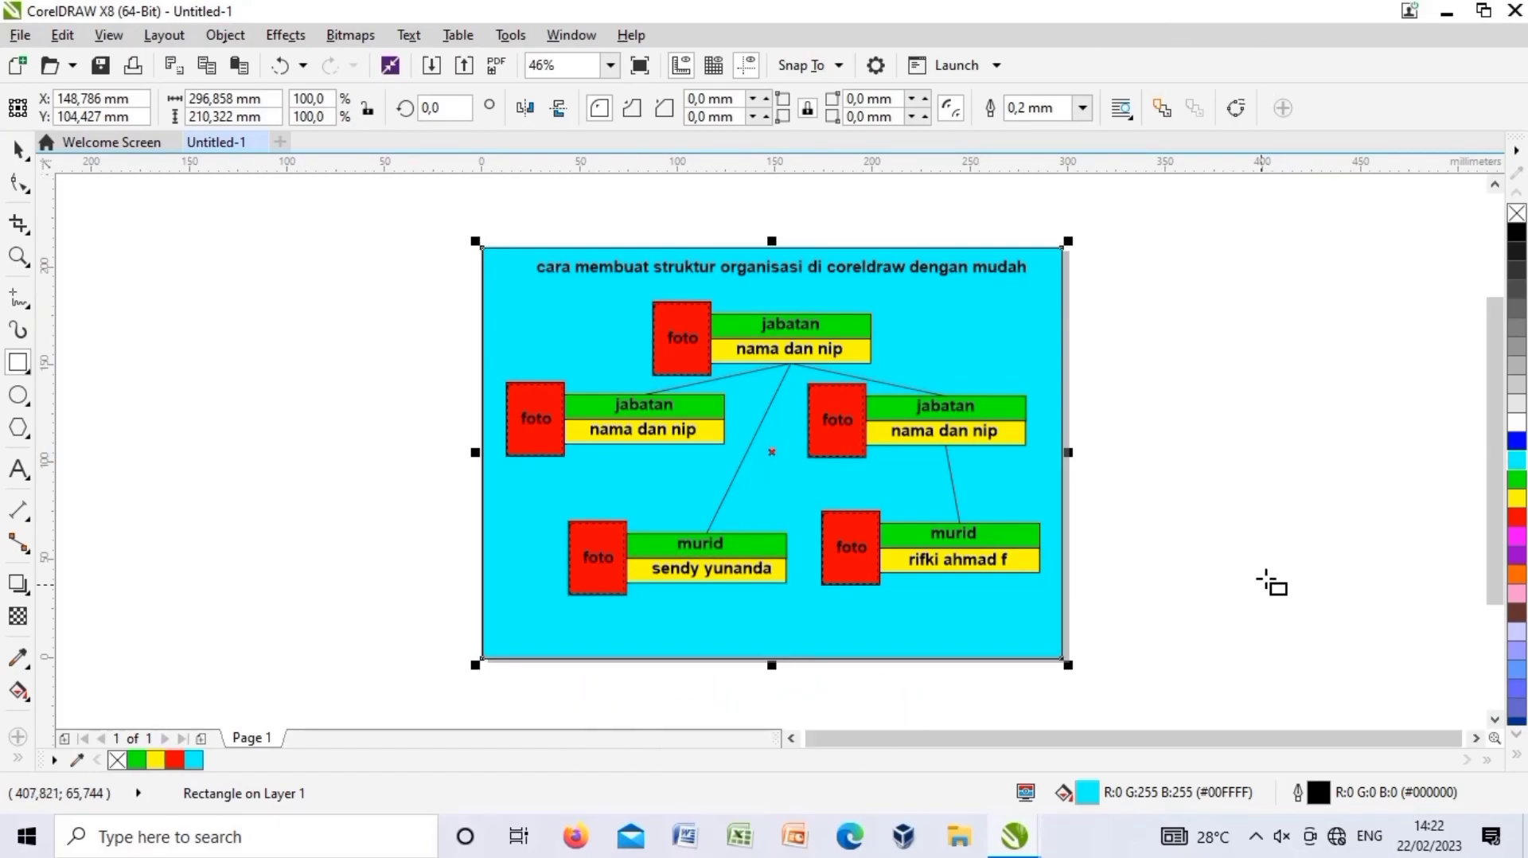
left_click(1255, 835)
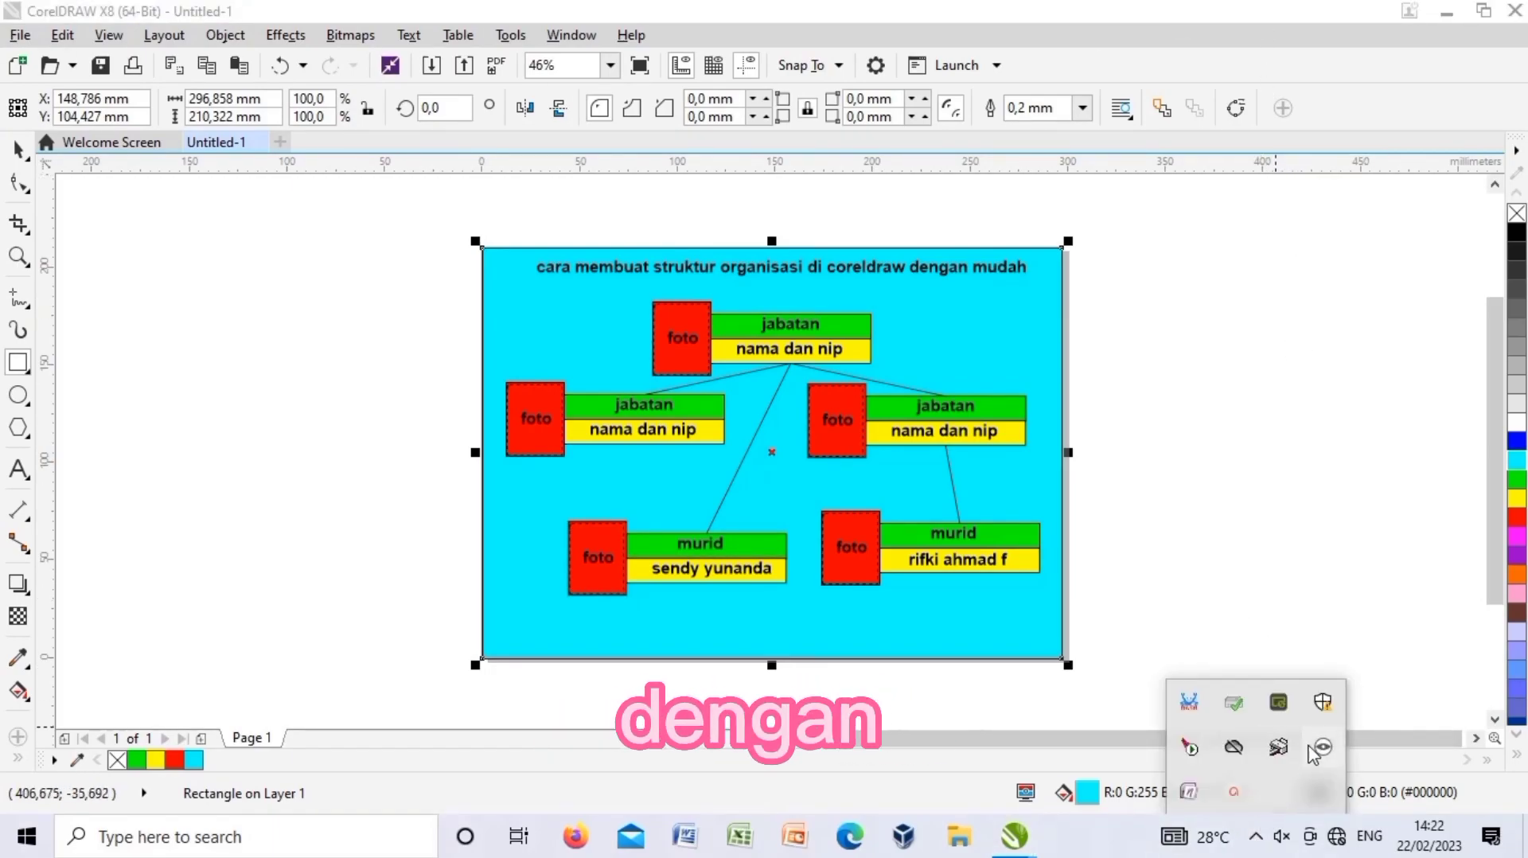
left_click(1234, 793)
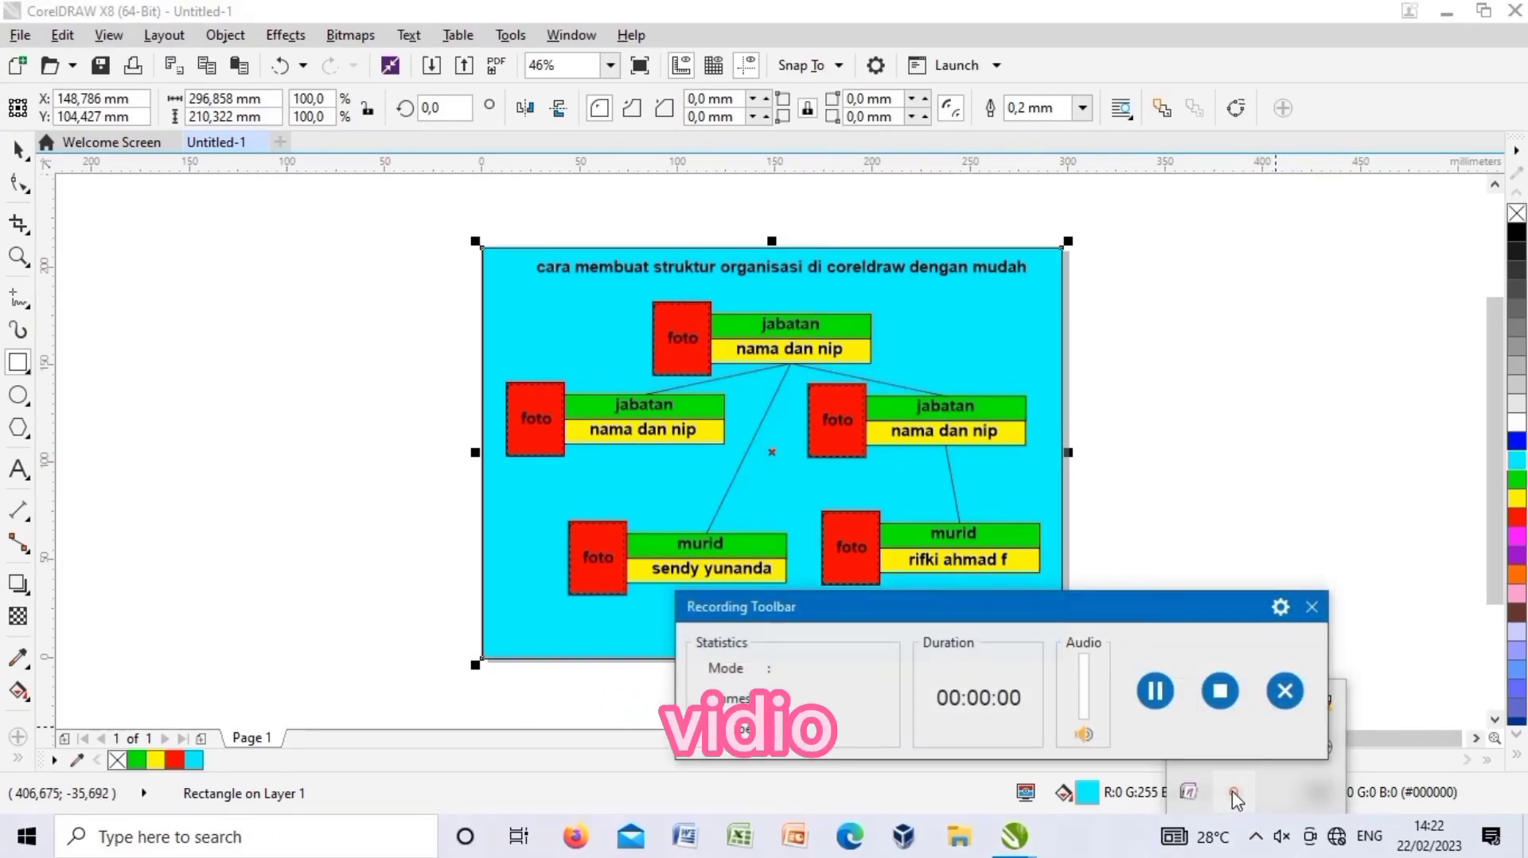